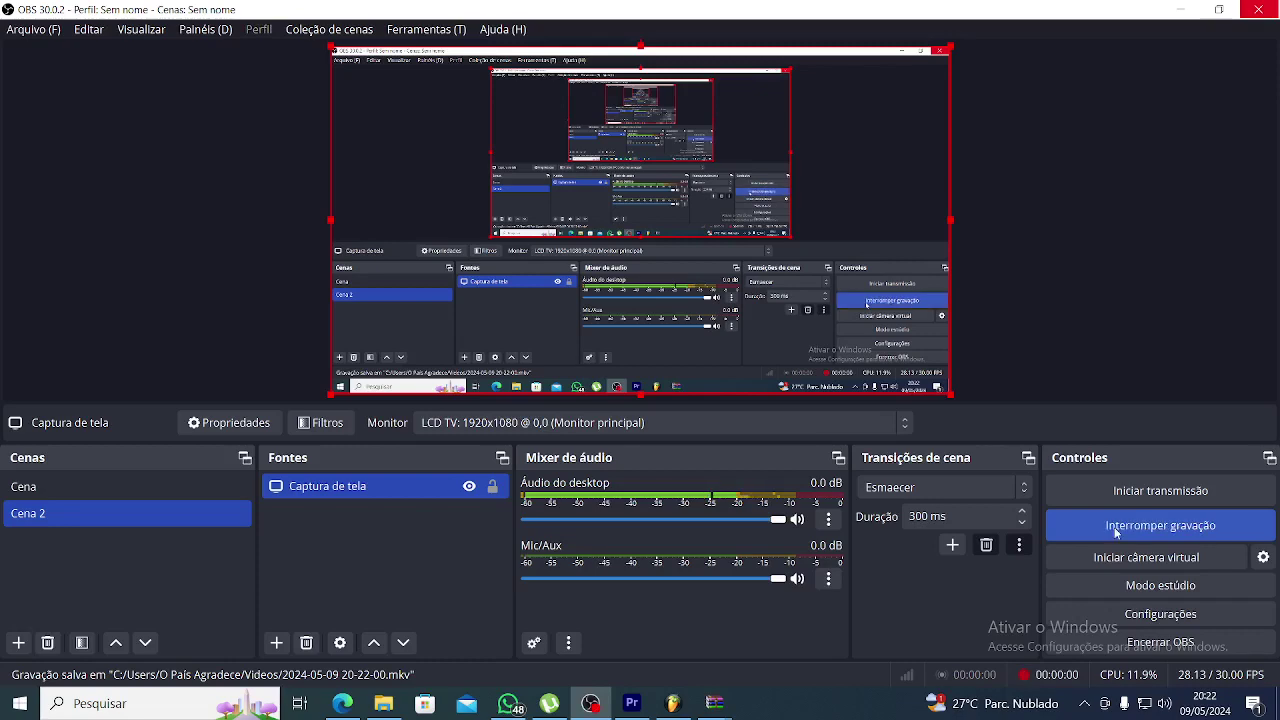
- Switch from OBS Studio to File Explorer showing the USB drive (H:)
left_click(383, 703)
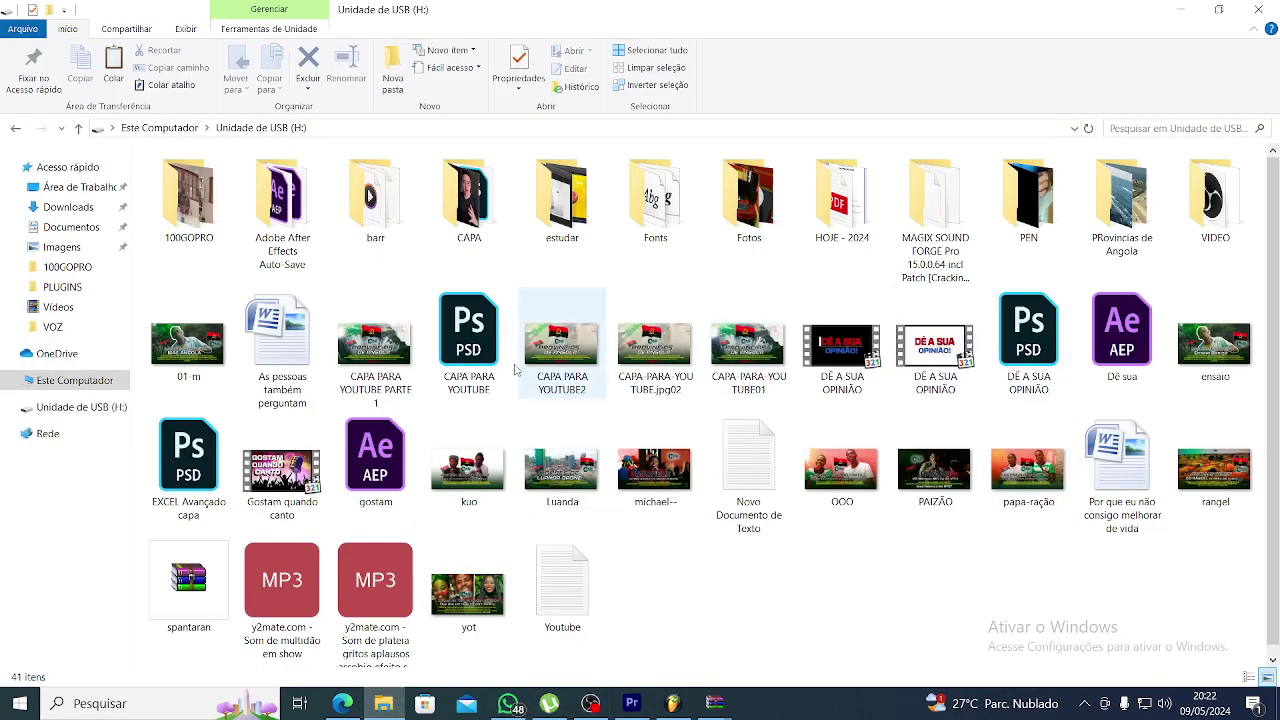
- Open CAPA PARA YOUTUBE.psd from the USB drive in Photoshop
left_click(468, 340)
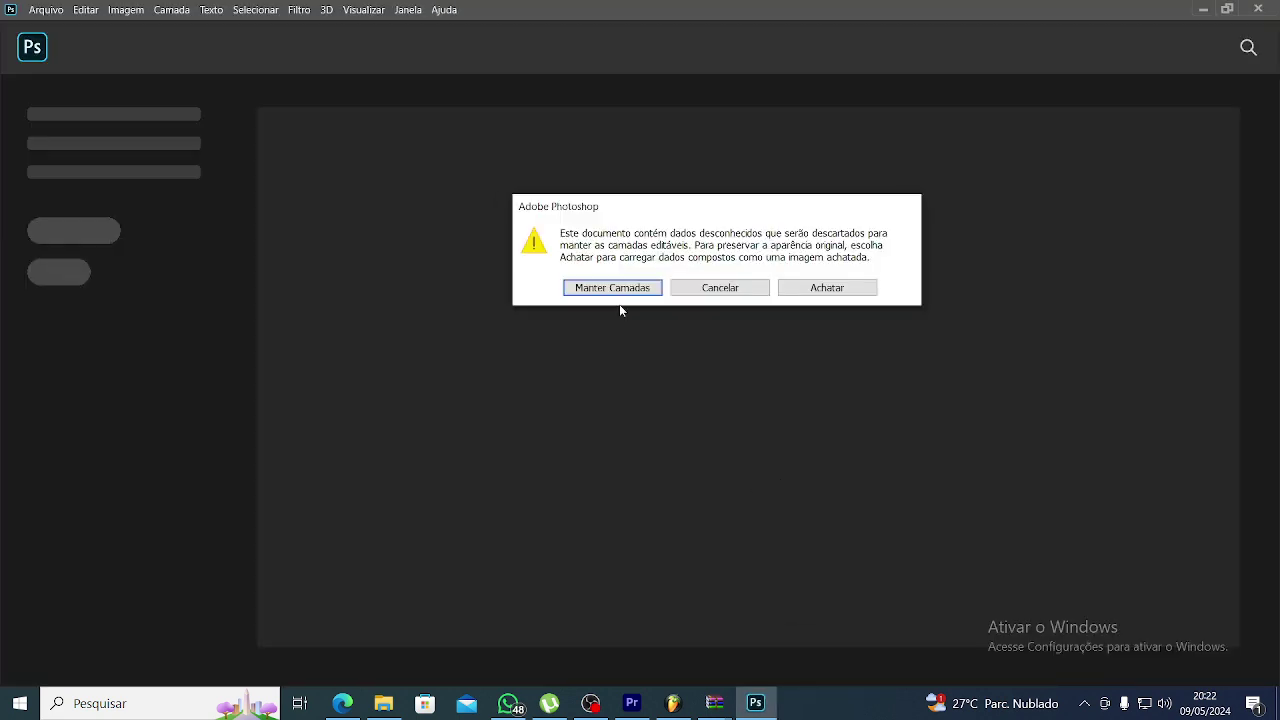
- Keep the layers editable, decline the text-layer update, and return to File Explorer
left_click(624, 288)
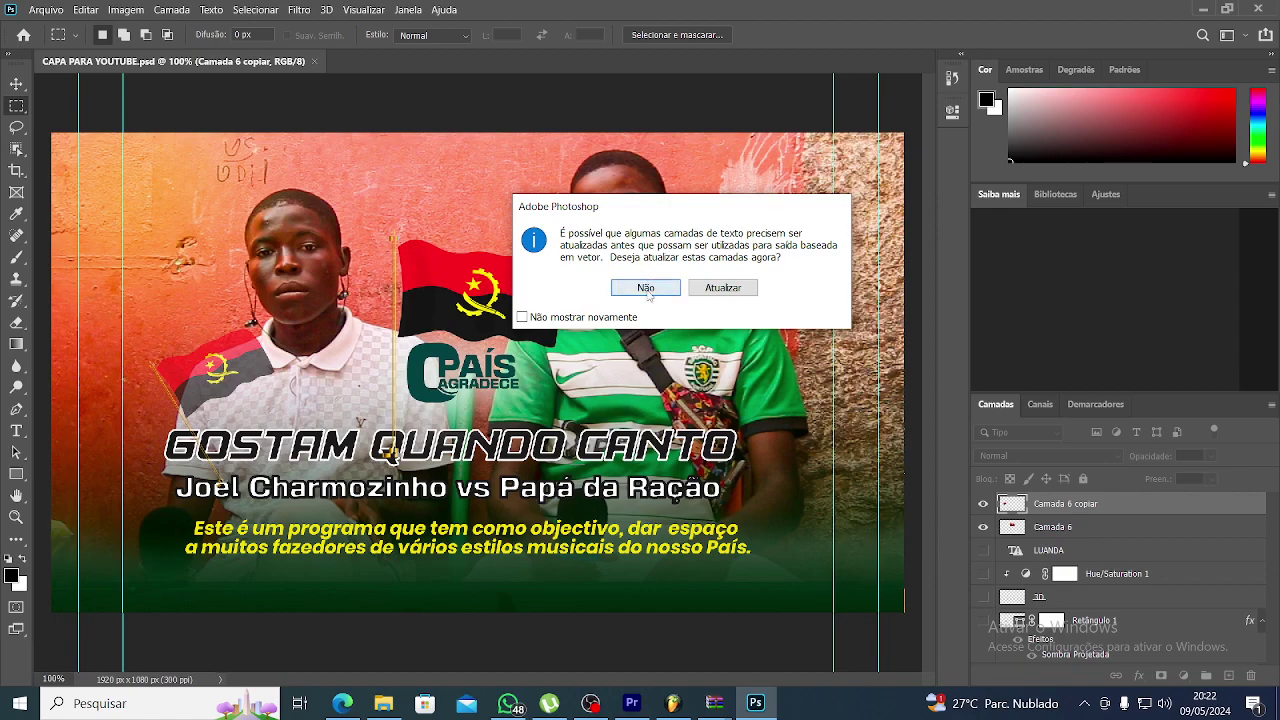
left_click(646, 288)
left_click(384, 704)
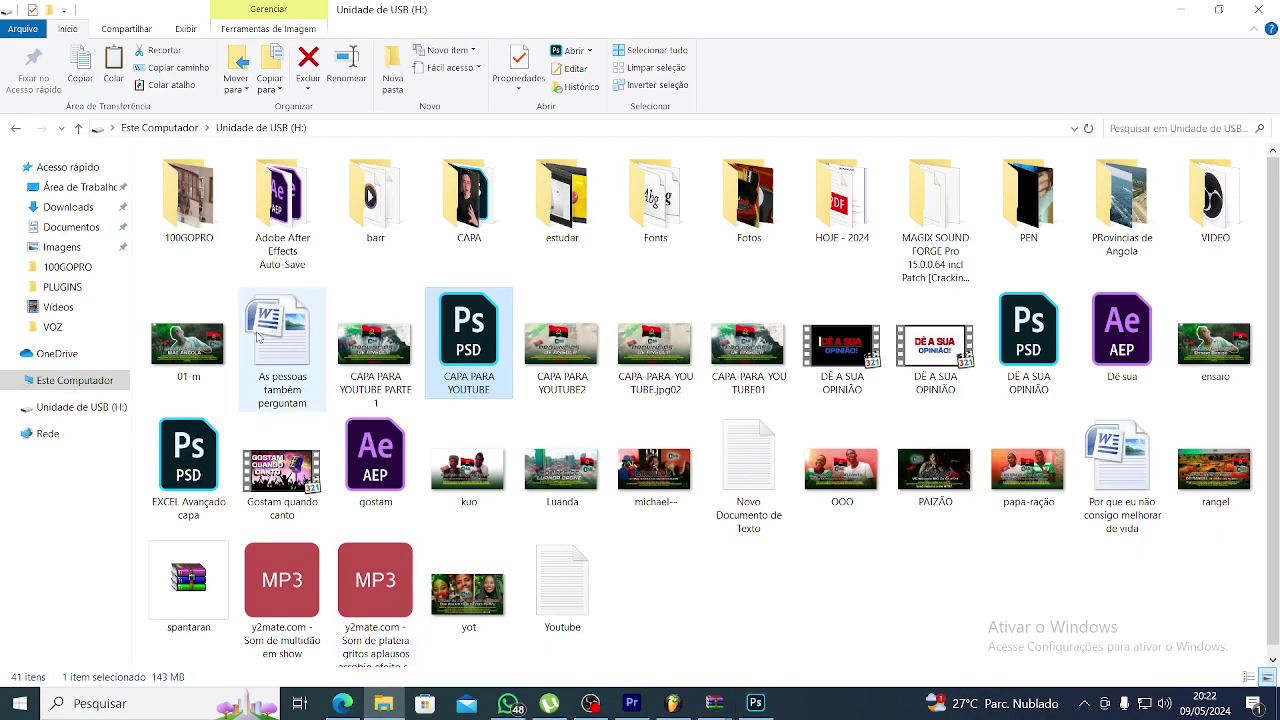
- Drag the first photo from Imagens > FOTO PREMIERE into the CAPA PARA YOUTUBE document
left_click(85, 248)
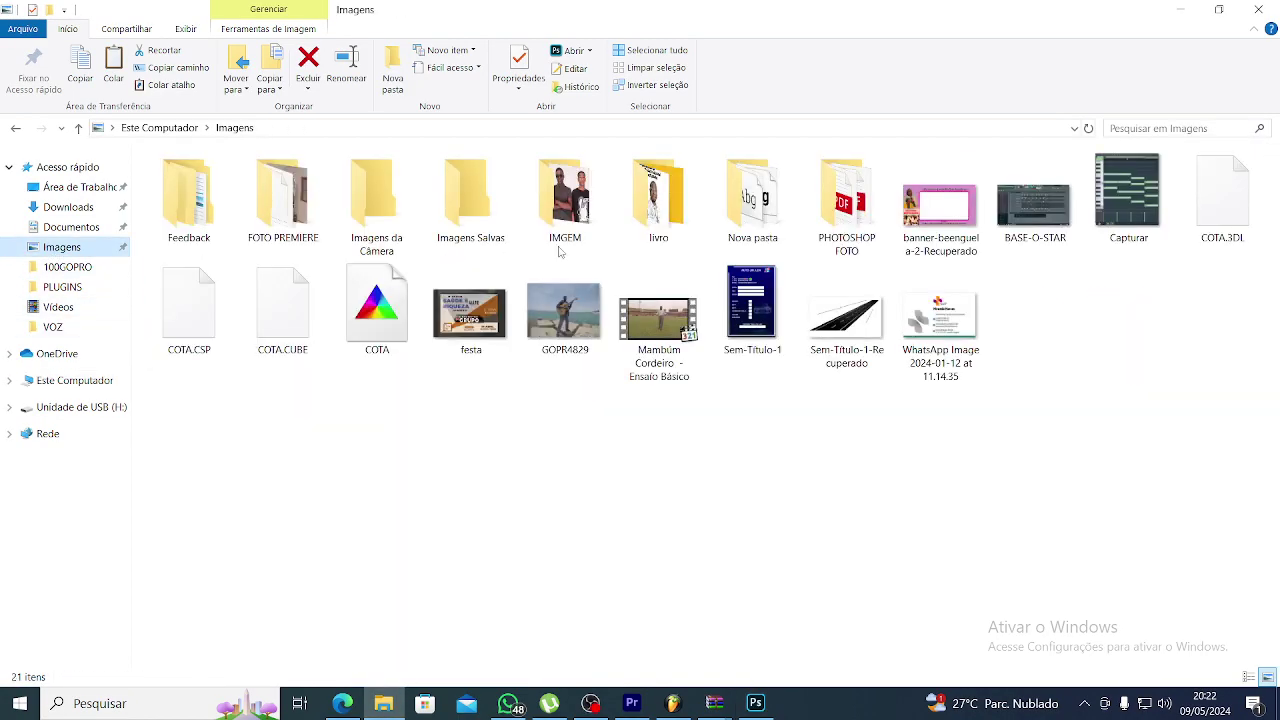
left_click(283, 213)
double_click(283, 213)
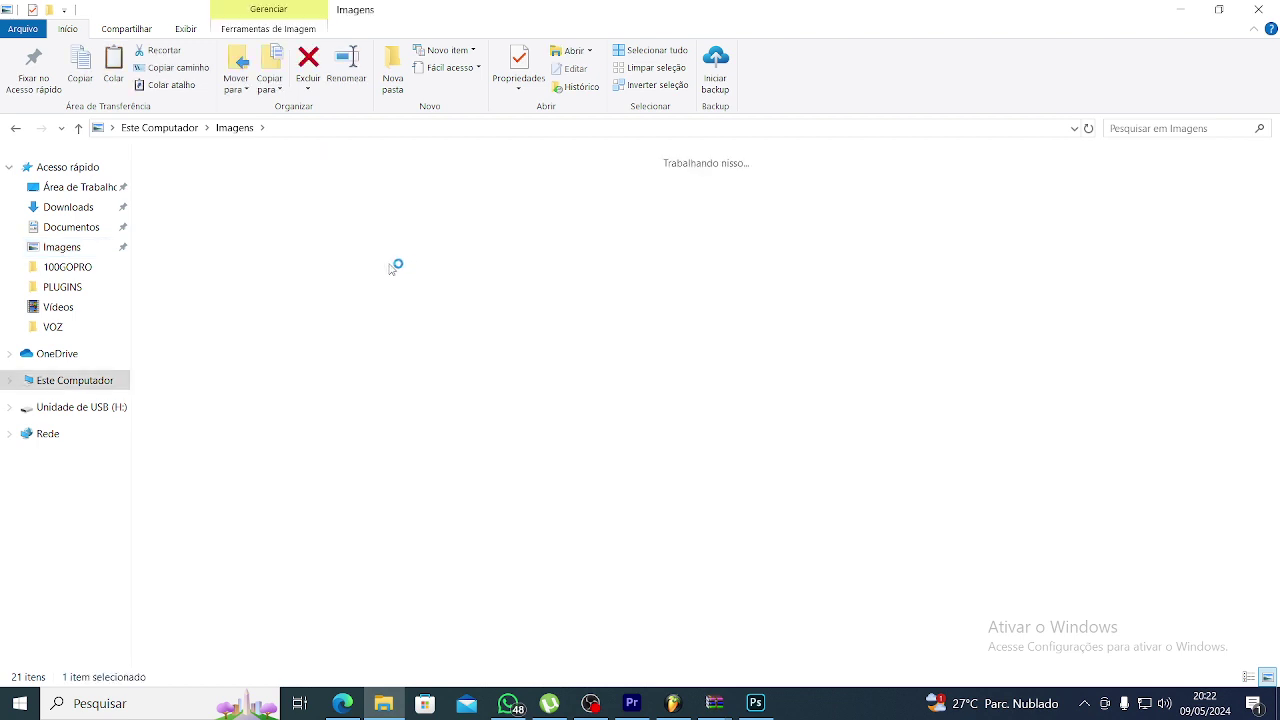
left_click_drag(640, 648, 765, 712)
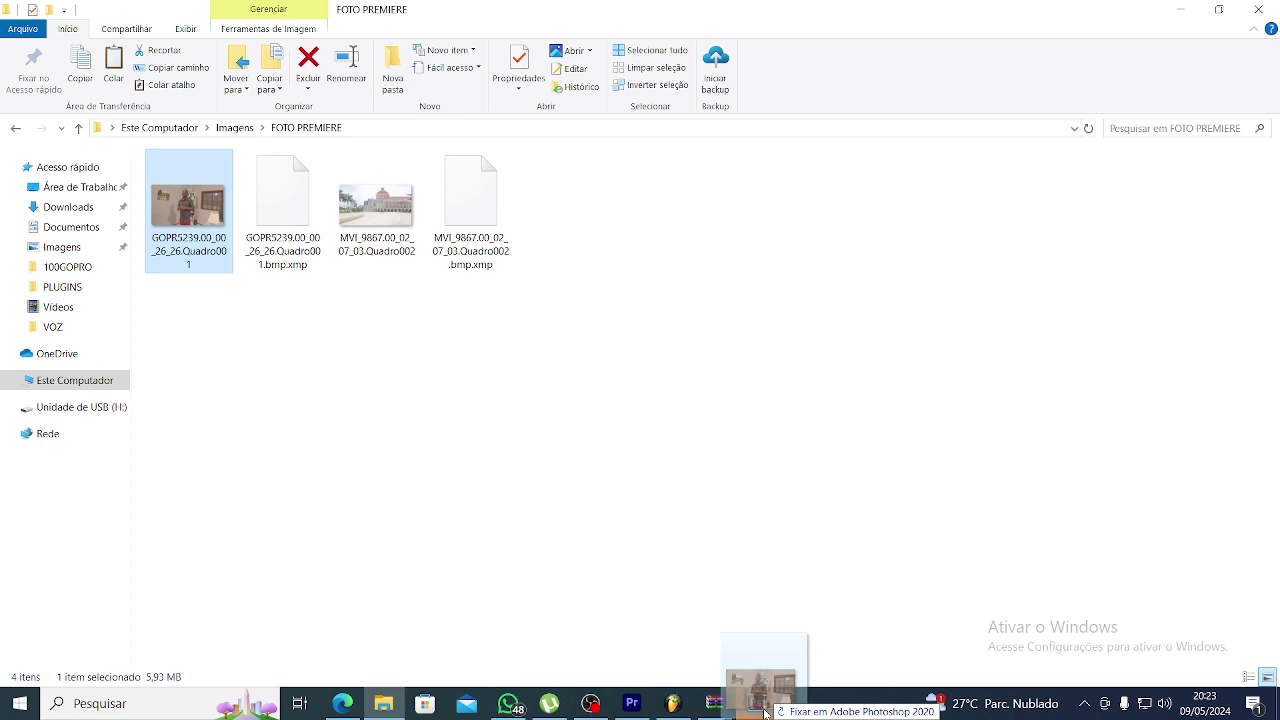
mouse_move(765, 712)
left_mouse_down()
mouse_move(767, 605)
mouse_move(756, 708)
mouse_move(400, 680)
mouse_move(384, 703)
mouse_move(775, 682)
mouse_move(756, 703)
mouse_move(537, 352)
left_mouse_up()
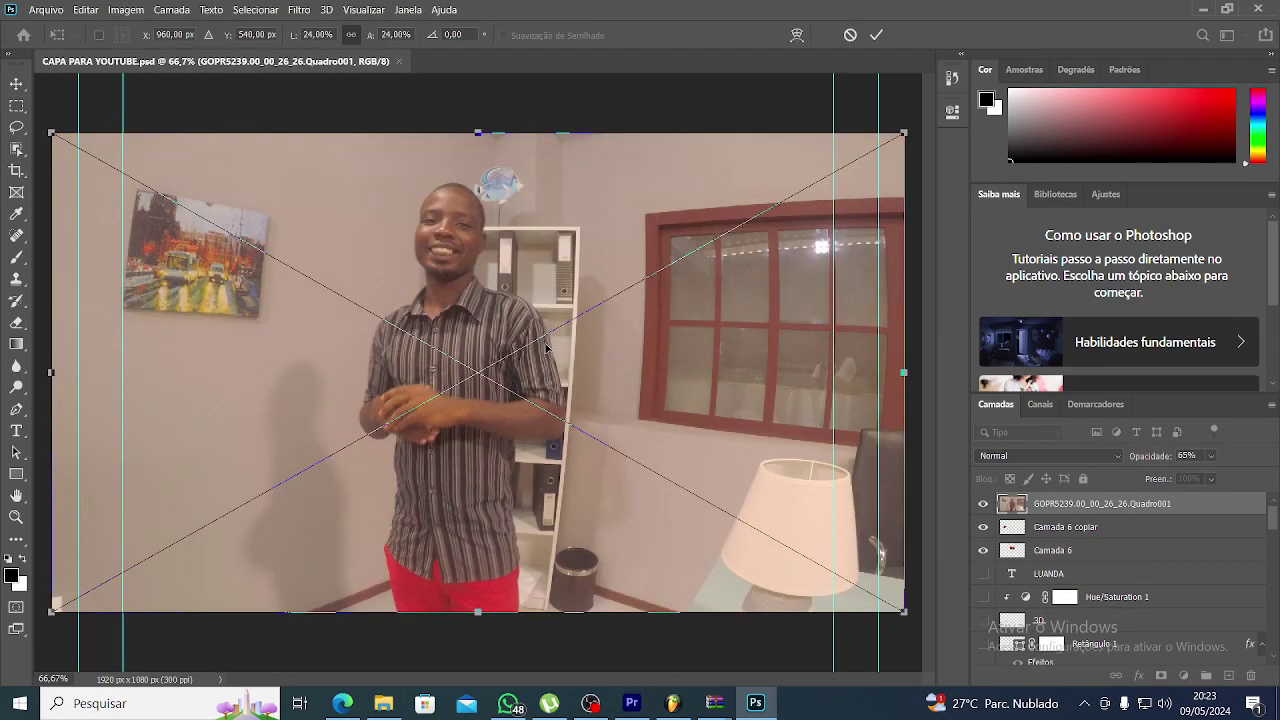
- Commit the placed GOPR5239 photo and zoom out to see the whole canvas
key("Return")
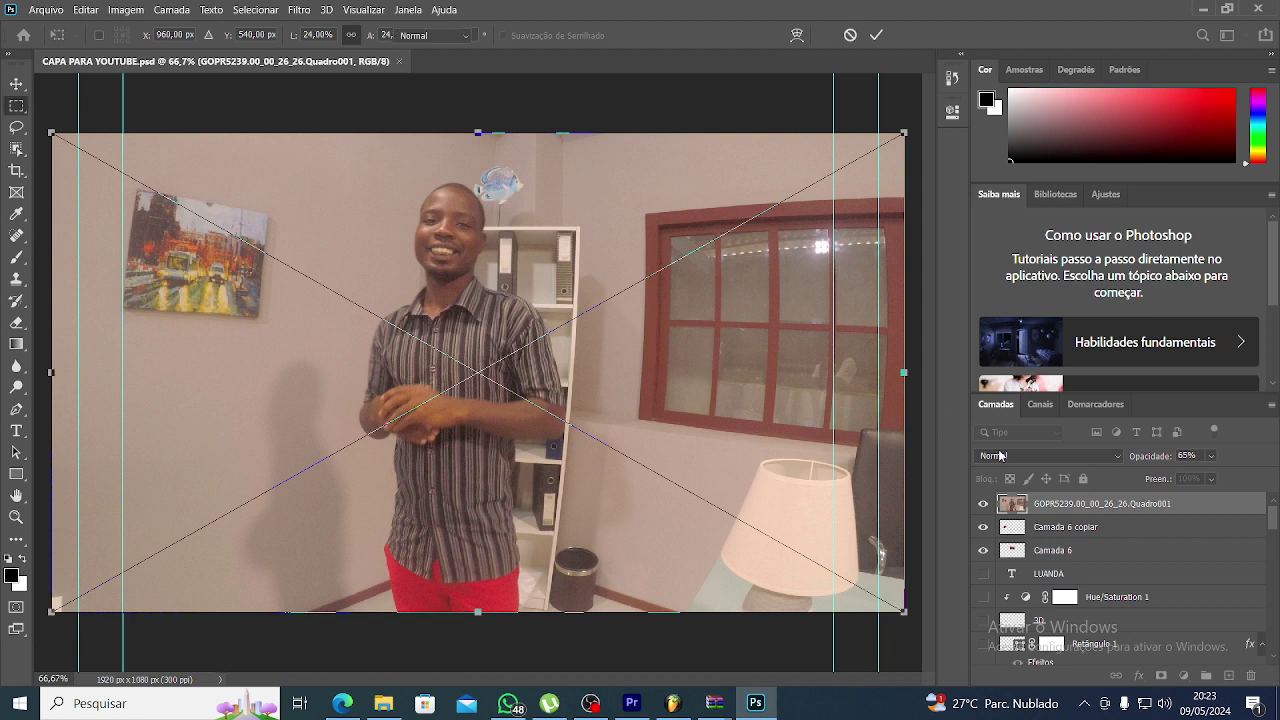
key("m")
key("ctrl+minus")
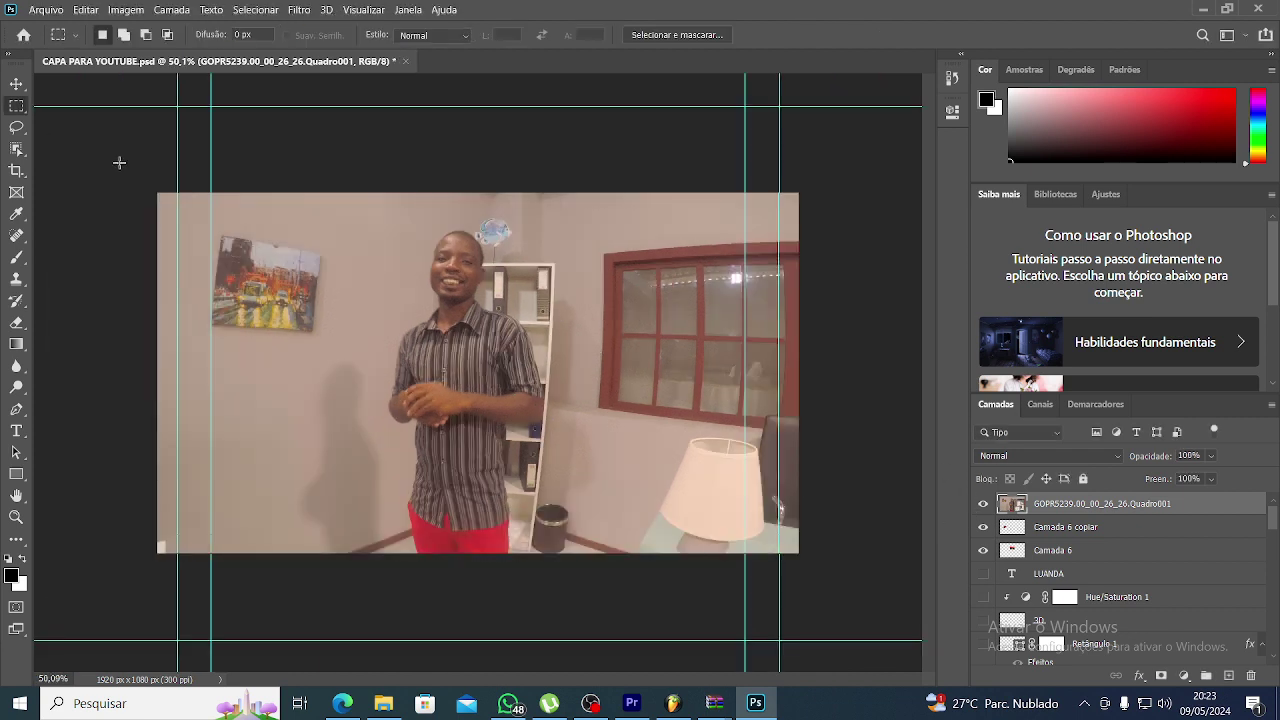
- Move the GOPR5239 photo layer down the stack beneath the design layers
left_click(16, 84)
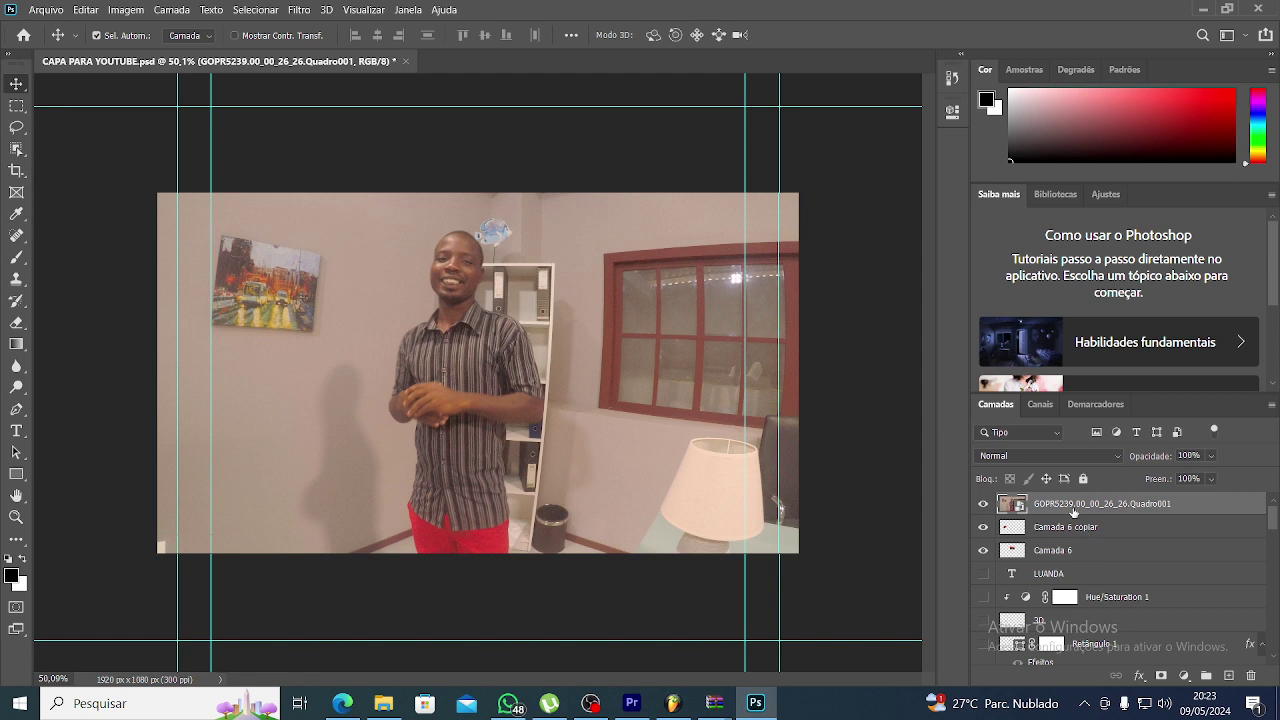
left_click_drag(1076, 626, 1083, 624)
scroll(1110, 570, "down", 3)
scroll(1121, 548, "down", 2)
scroll(1121, 548, "up", 1)
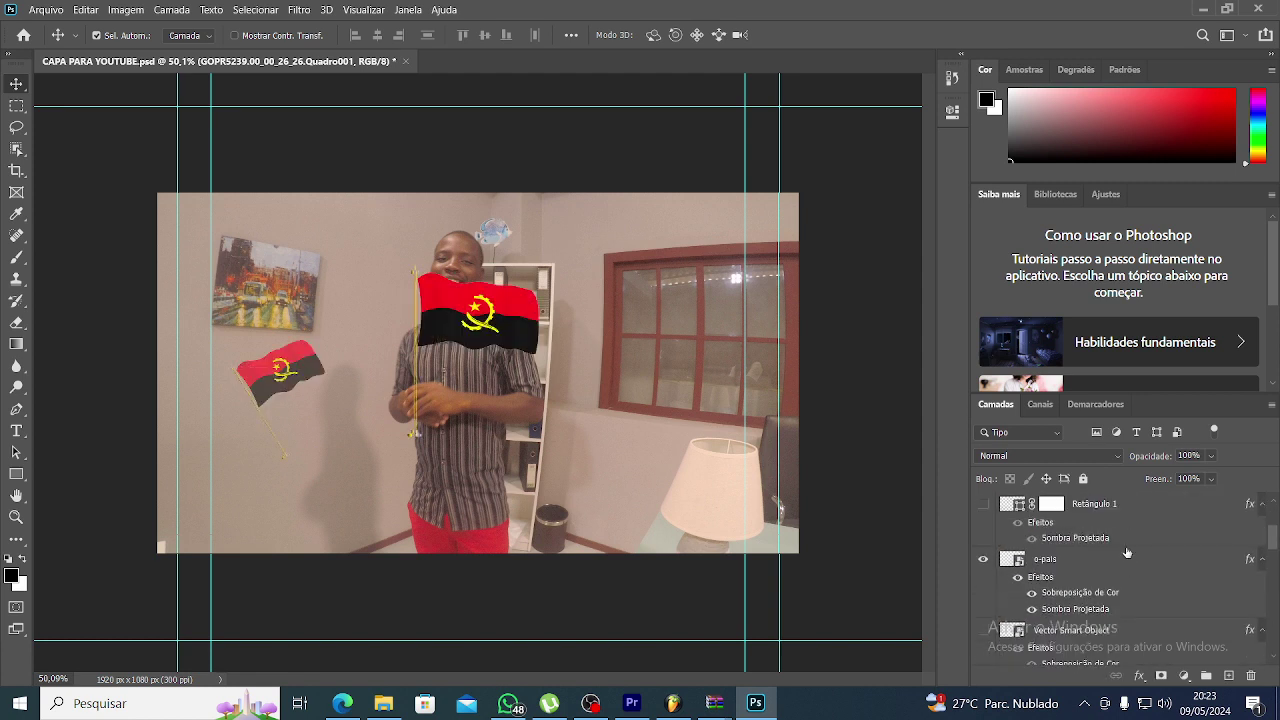
scroll(1130, 540, "up", 1)
mouse_move(1113, 510)
left_mouse_down()
mouse_move(1111, 675)
mouse_move(1113, 541)
mouse_move(1109, 568)
left_mouse_up()
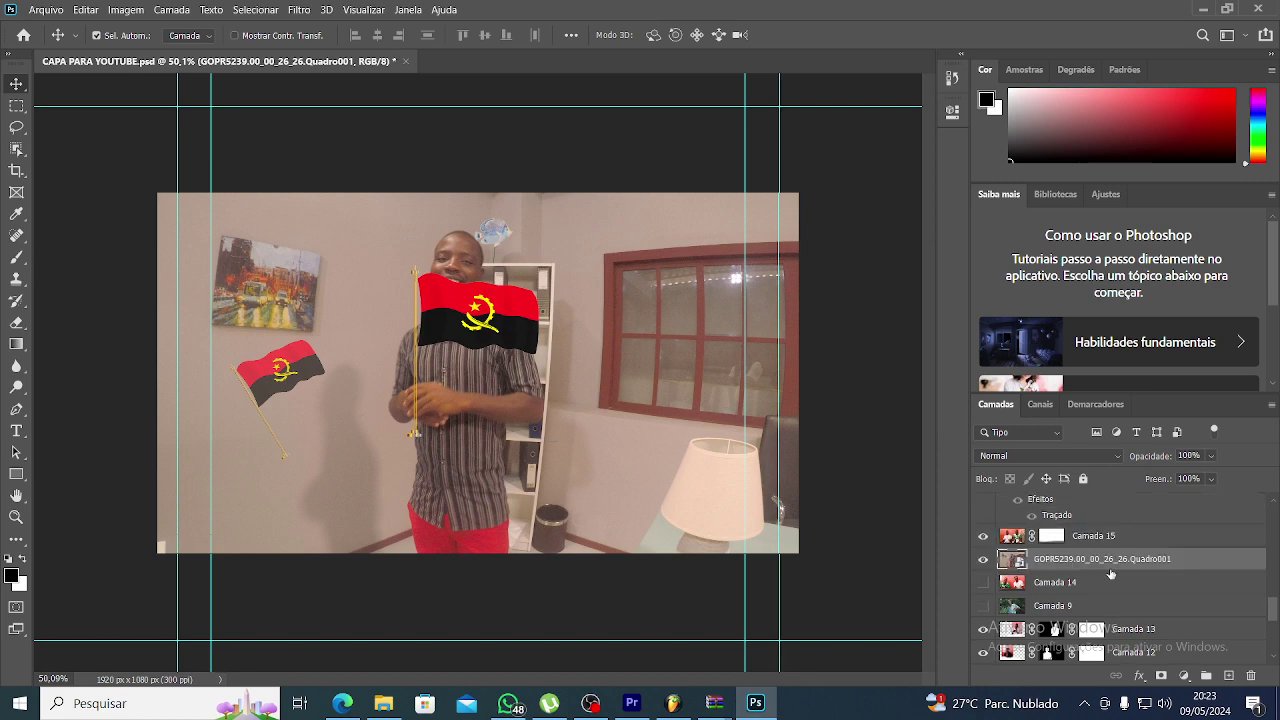
- Hide the old background Camada 15 and the large Angola flag, then select the o-país layer
left_click(983, 537)
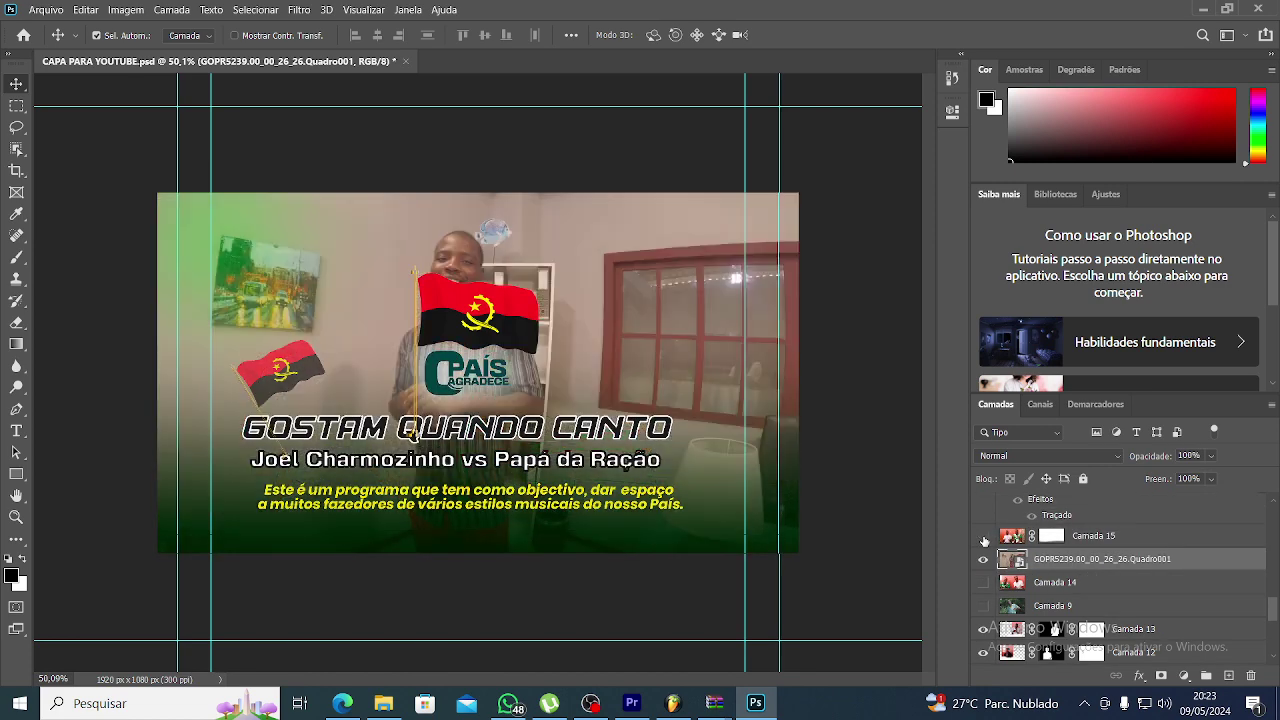
left_click(464, 320)
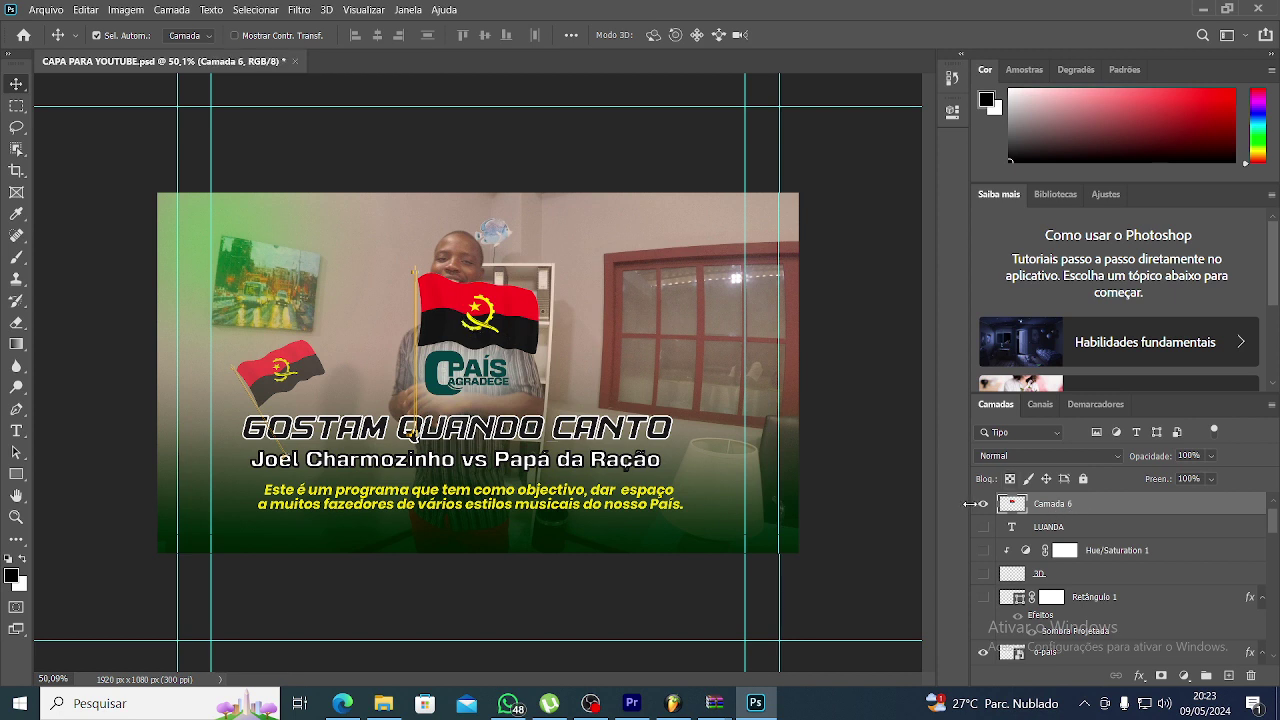
left_click(983, 508)
left_click(478, 372)
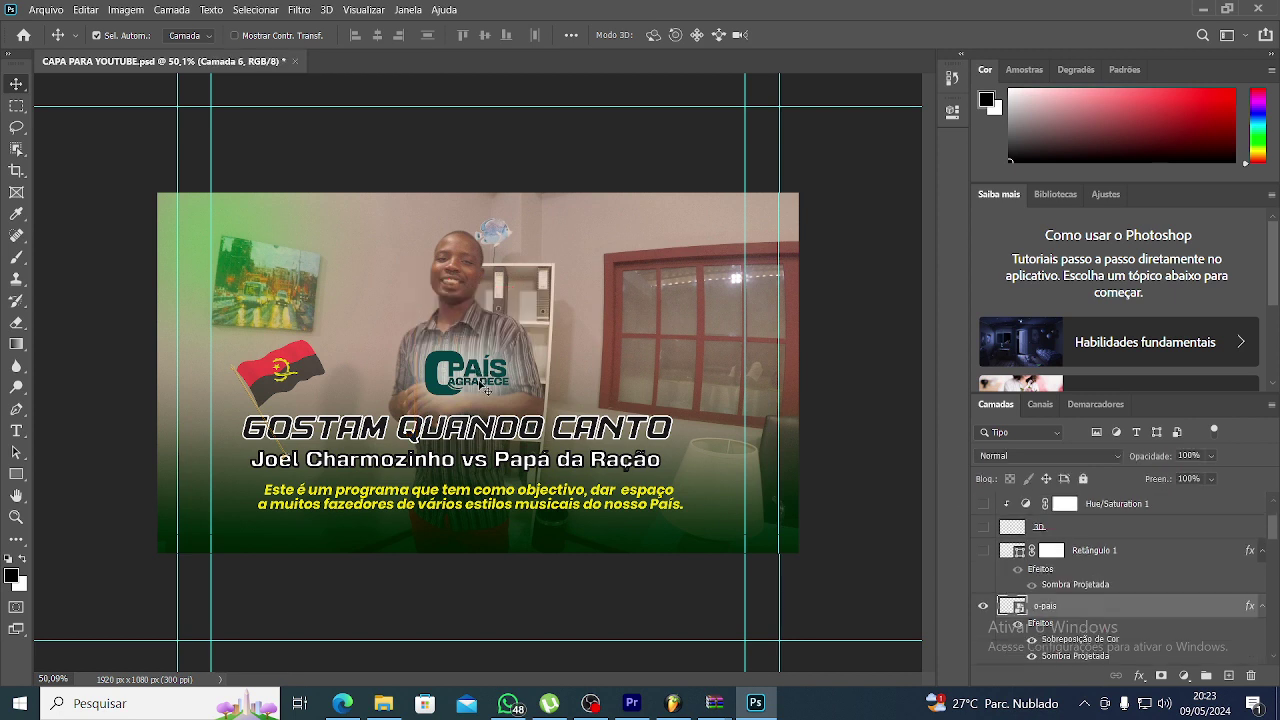
scroll(495, 382, "up", 2)
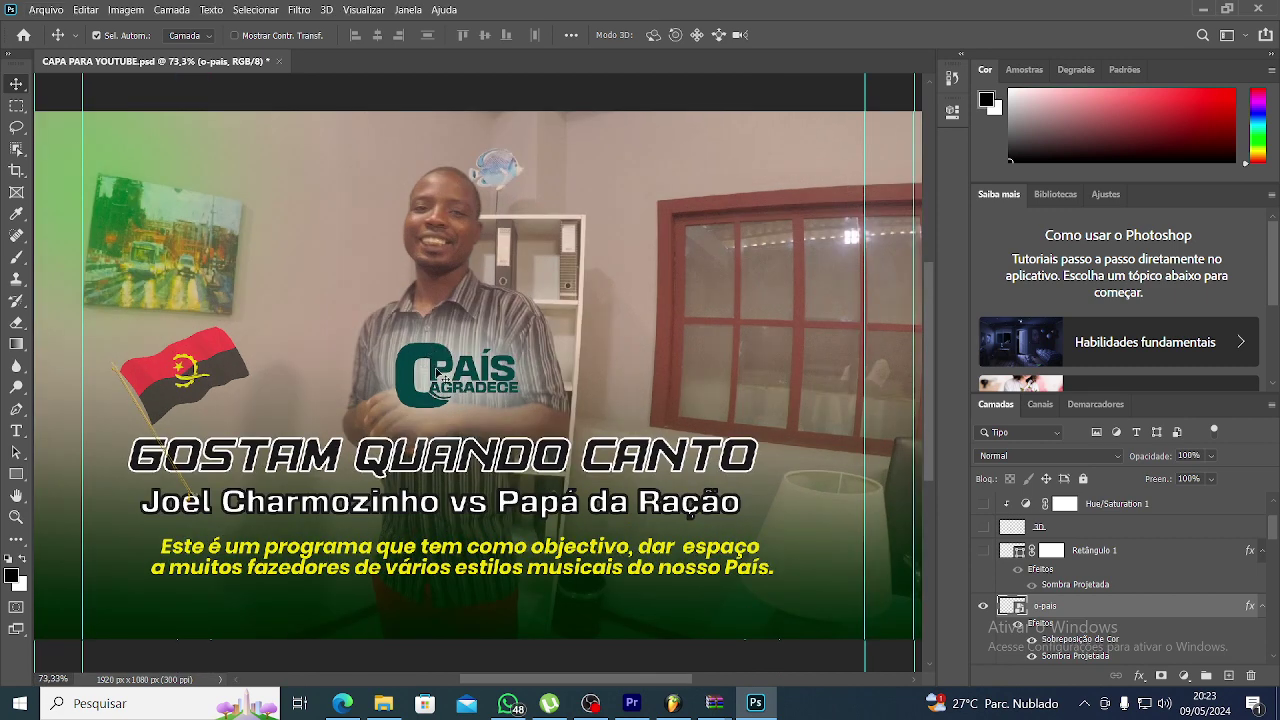
scroll(429, 350, "down", 1)
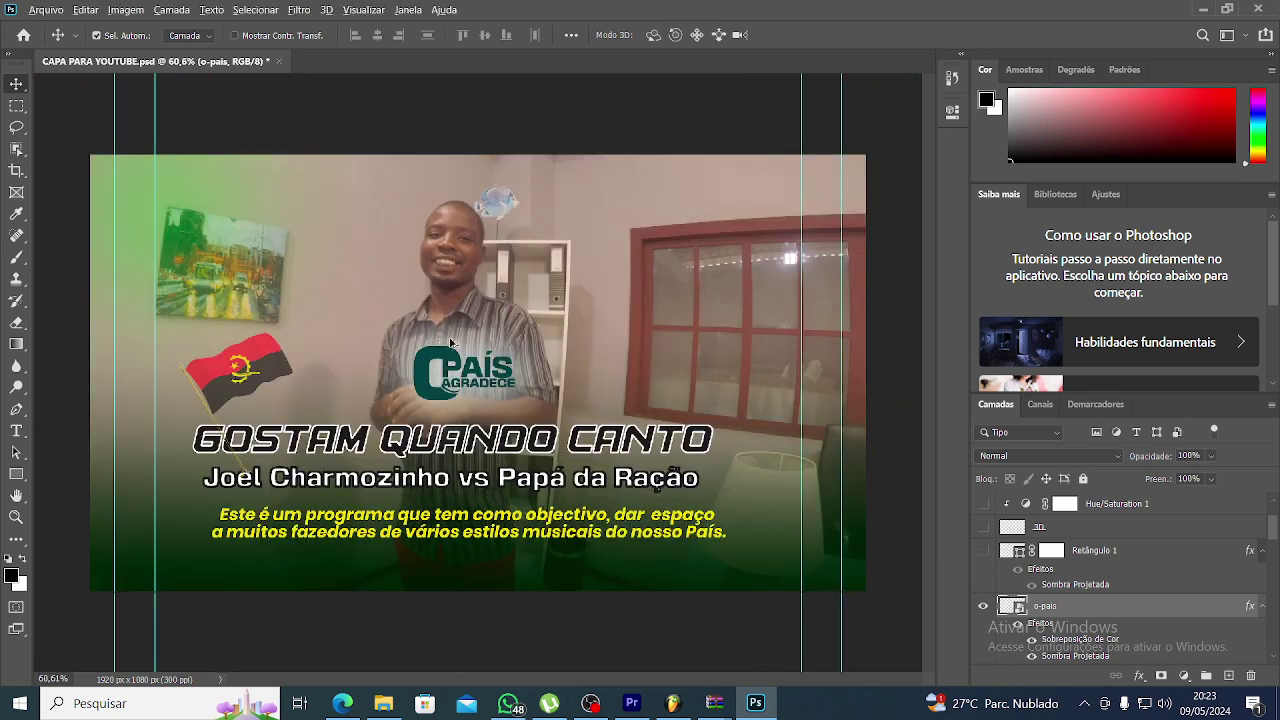
scroll(430, 332, "down", 1)
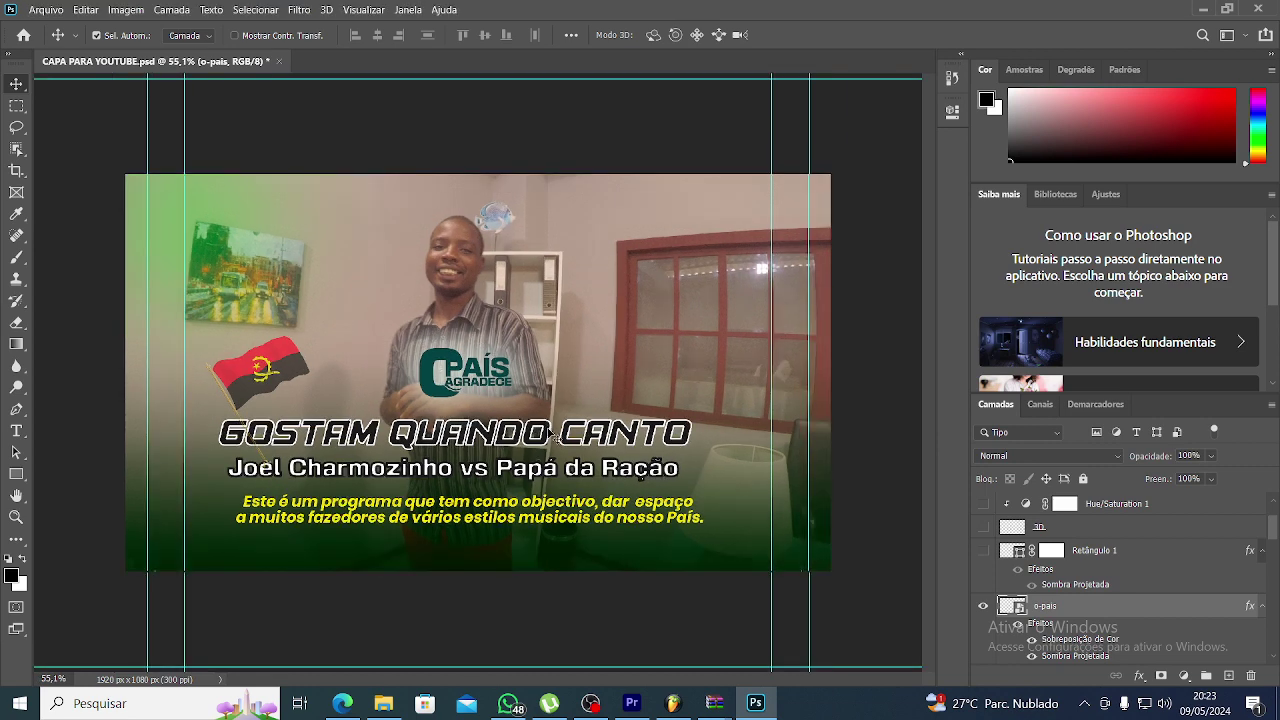
scroll(537, 430, "up", 1)
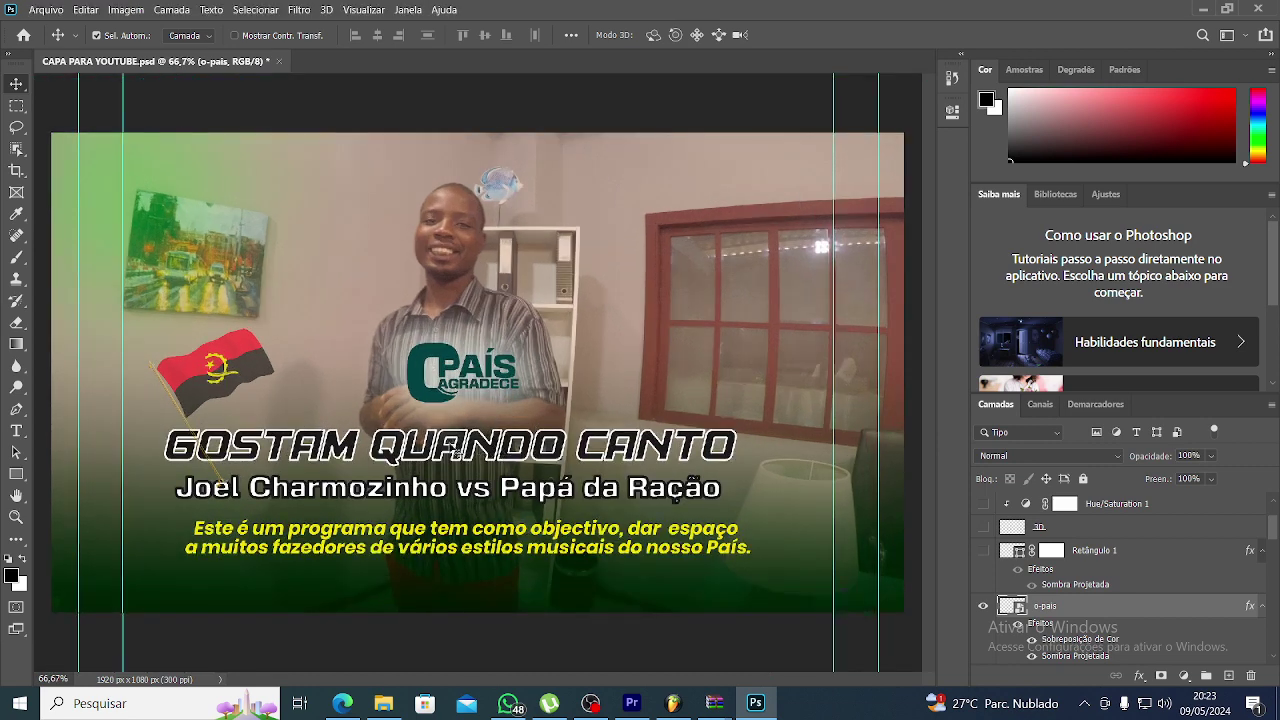
- Start retyping the headline as COMO FAZER, correcting typos along the way
double_click(432, 447)
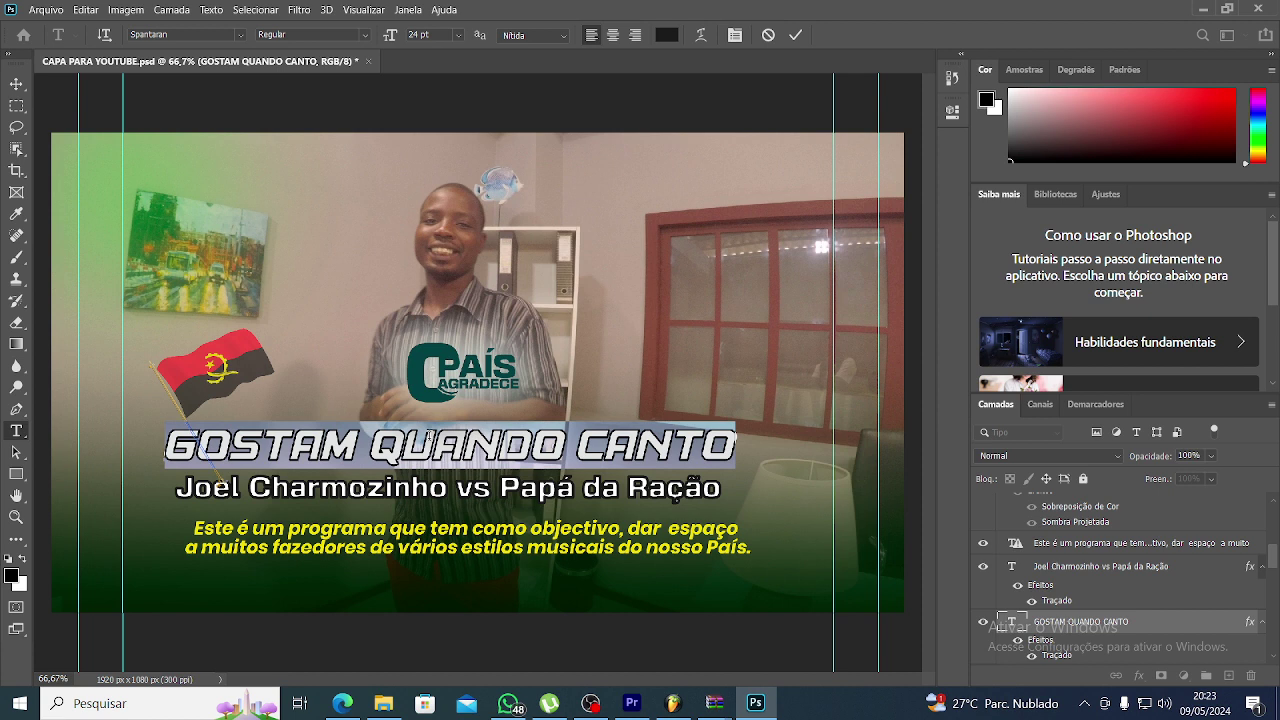
type("V")
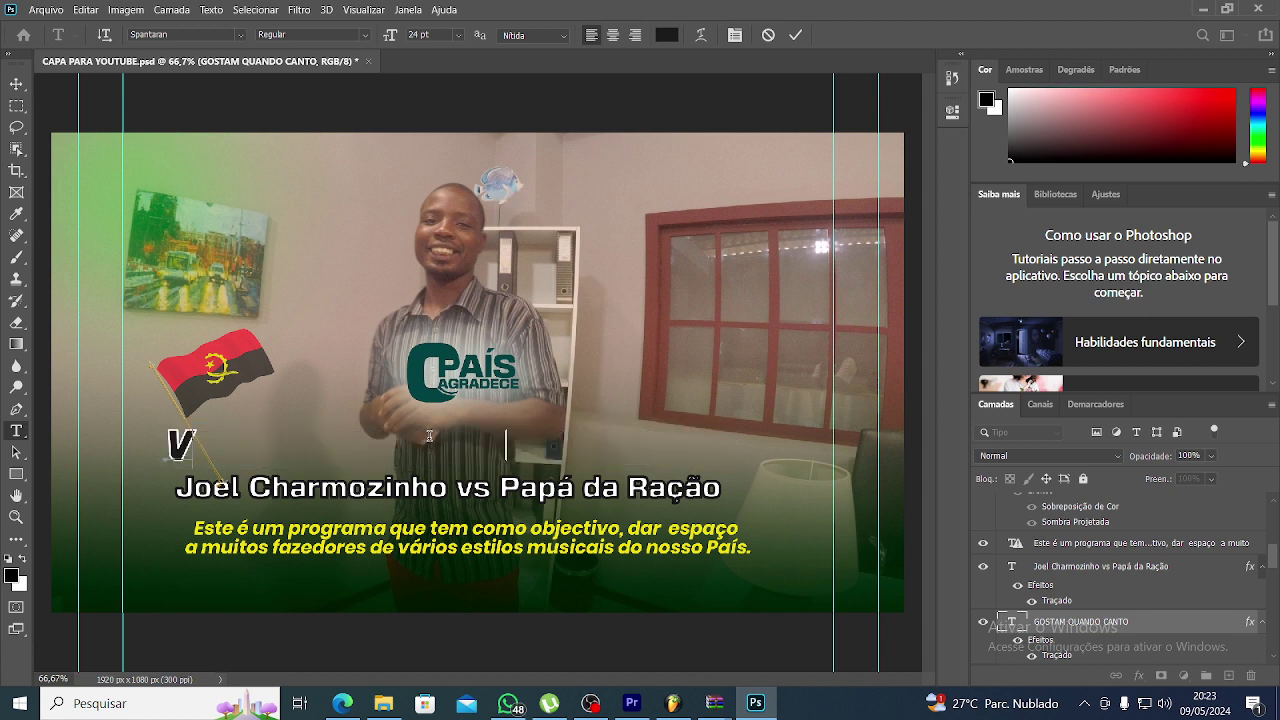
key("BackSpace")
type("COMO")
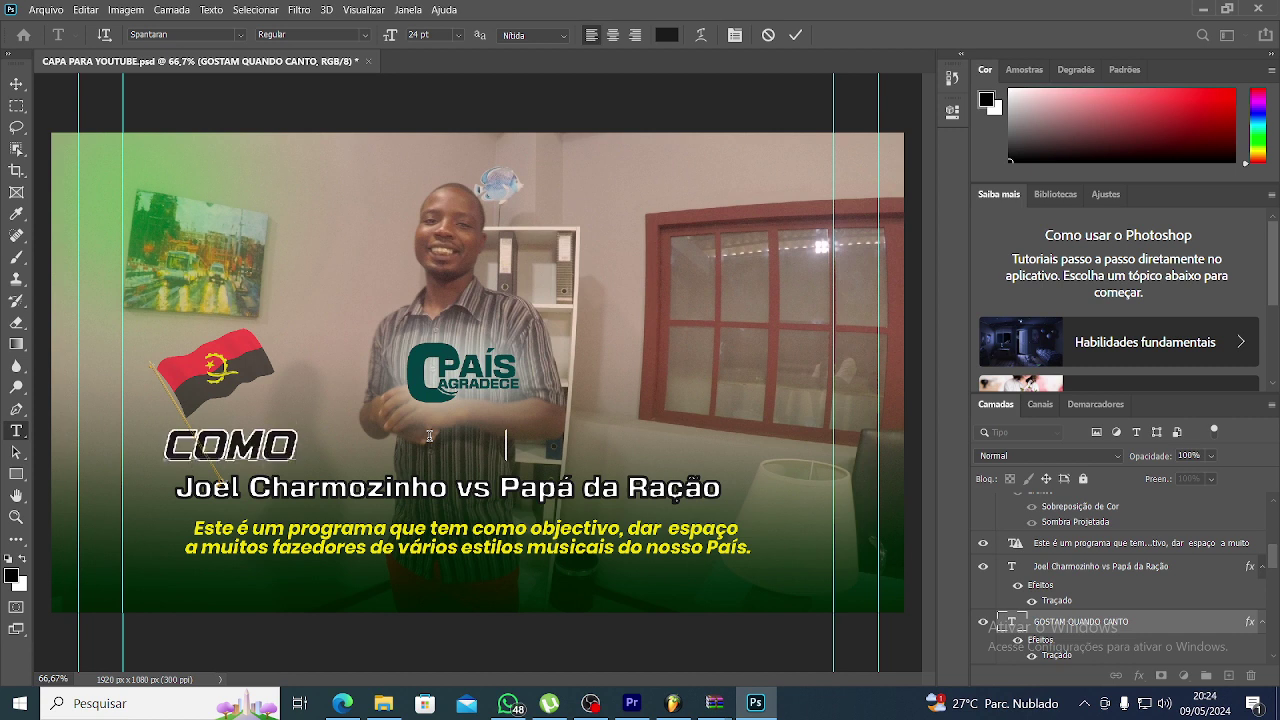
type(" FAZEE")
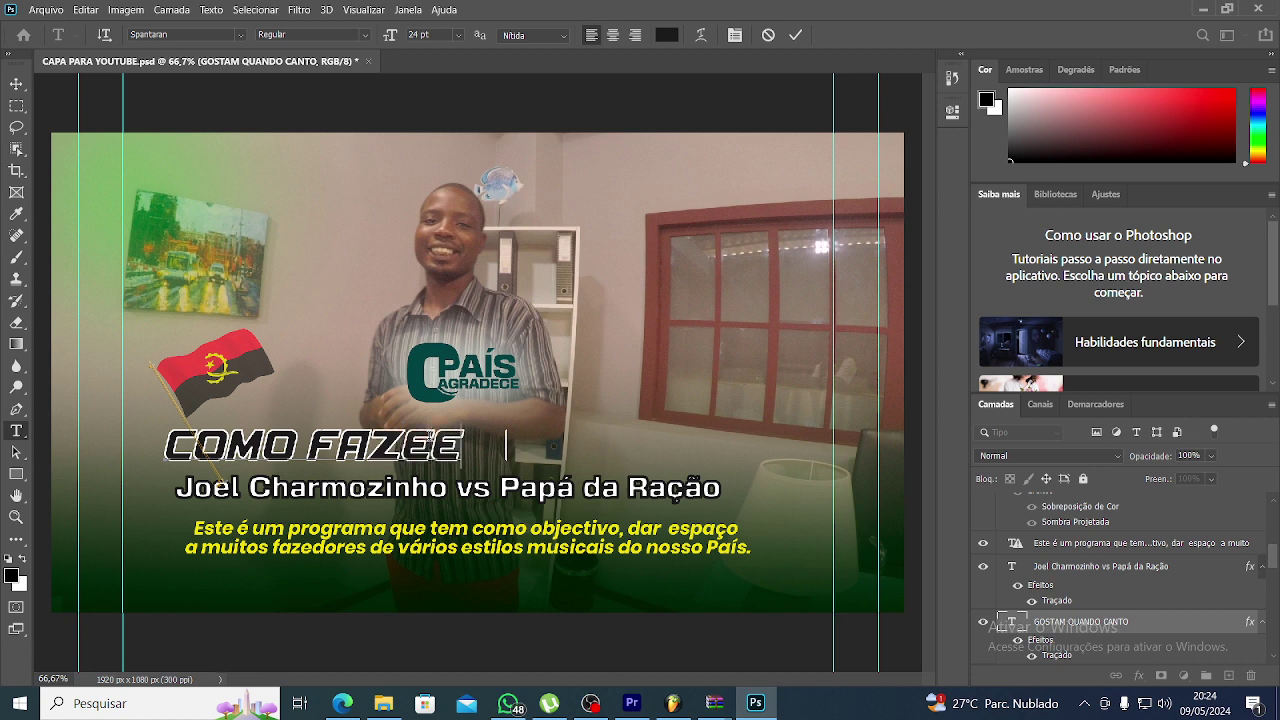
key("BackSpace")
type("E")
key("BackSpace")
type("R ")
type("UM")
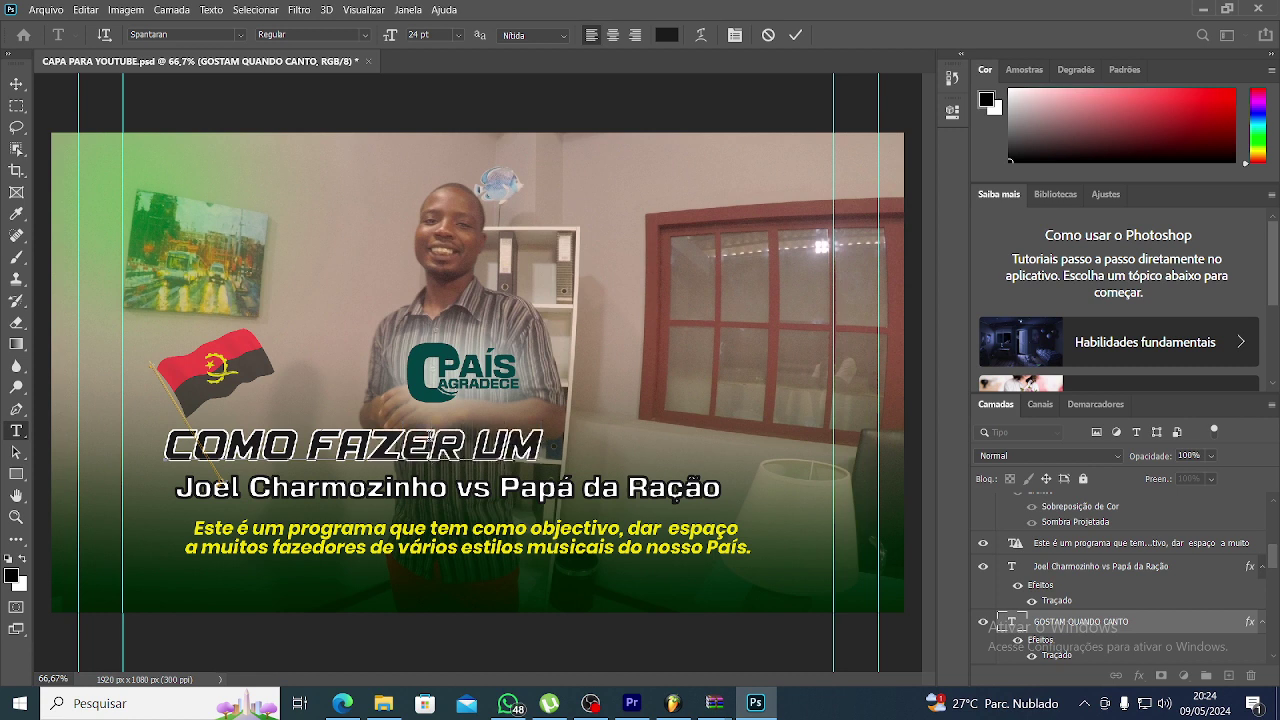
key("BackSpace")
key("BackSpace")
type("V")
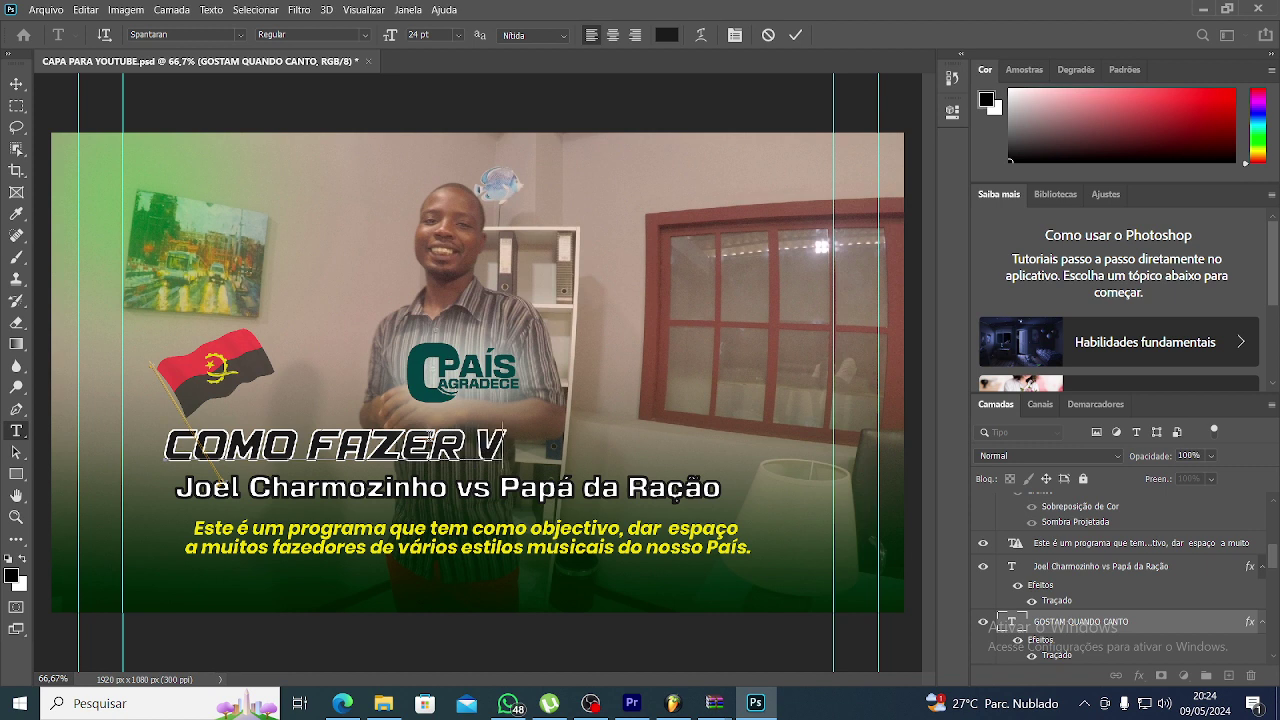
type(" DEP")
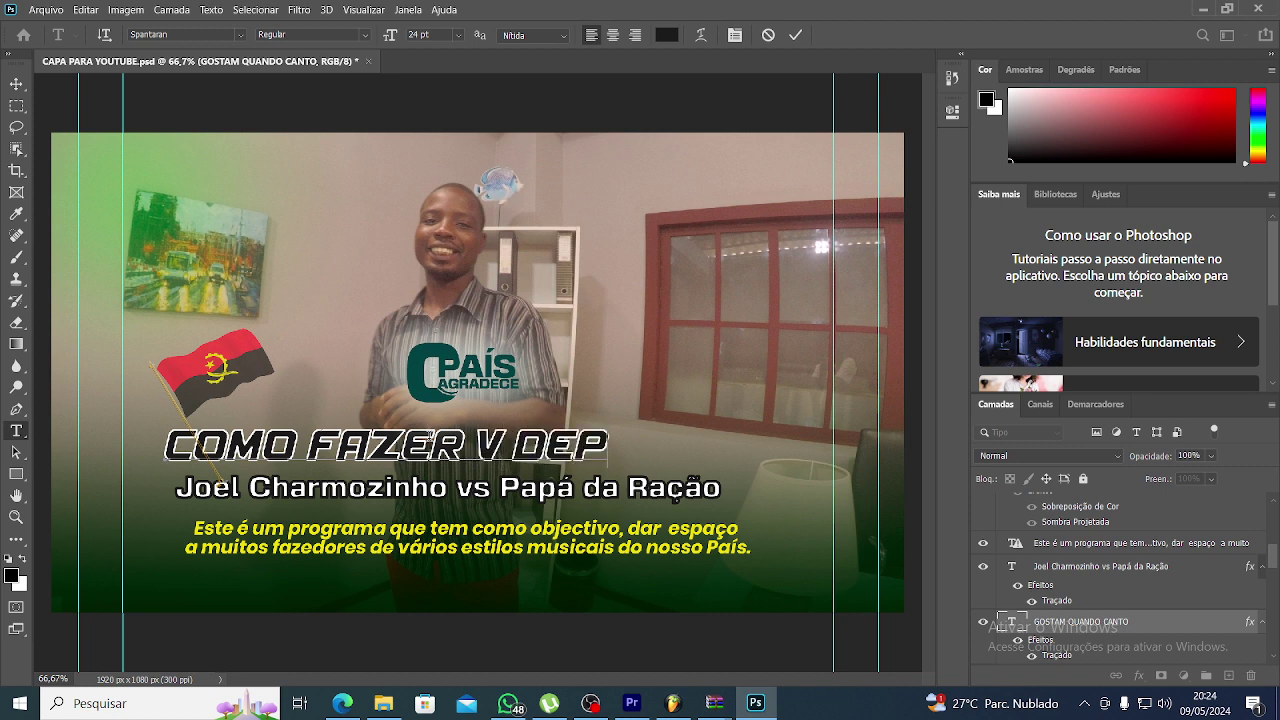
key("BackSpace")
key("BackSpace")
key("BackSpace")
key("BackSpace")
key("BackSpace")
- Add EDITAR VIDEO and PARA, delete FAZER, and select all the headline text
type("E")
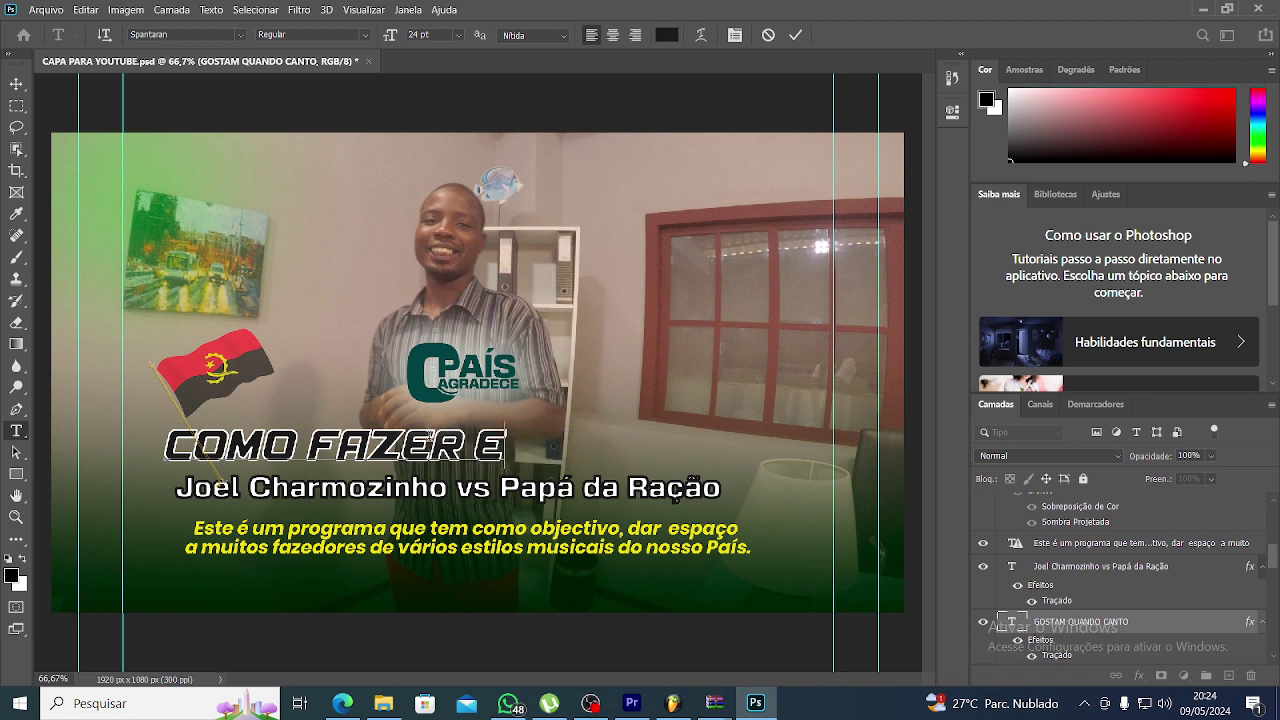
type("DITAR")
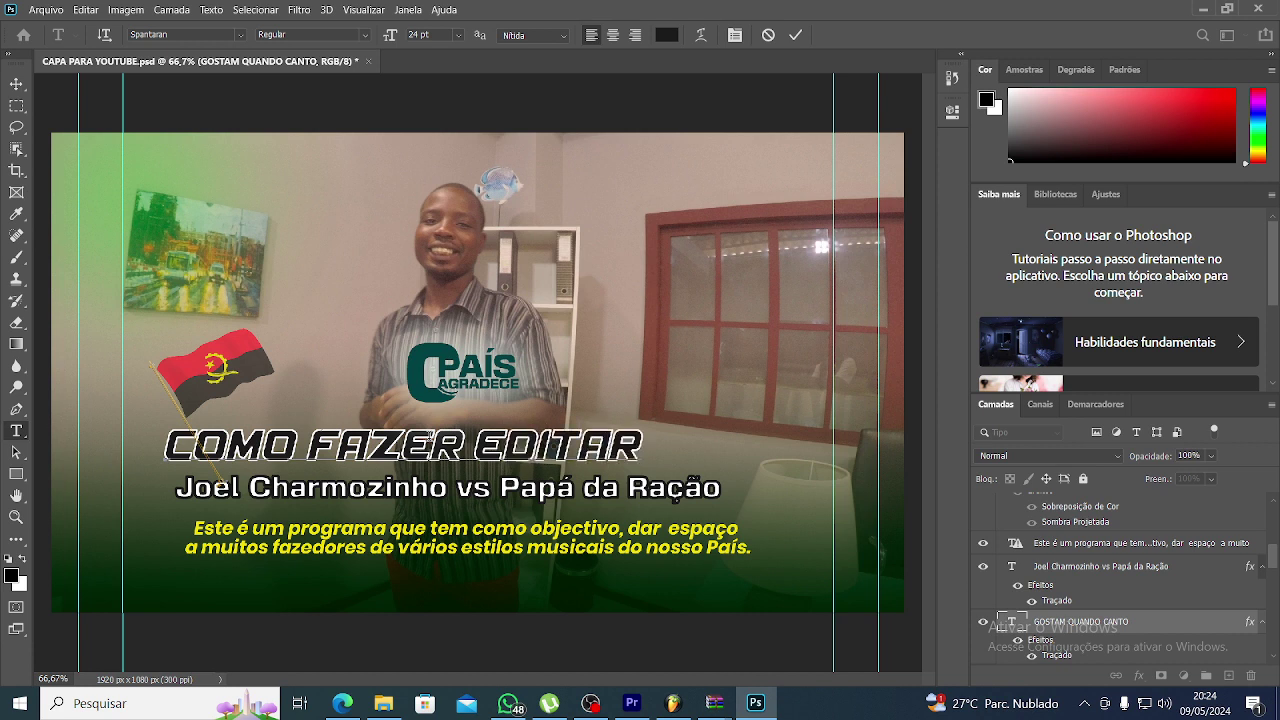
type(" VIDEO")
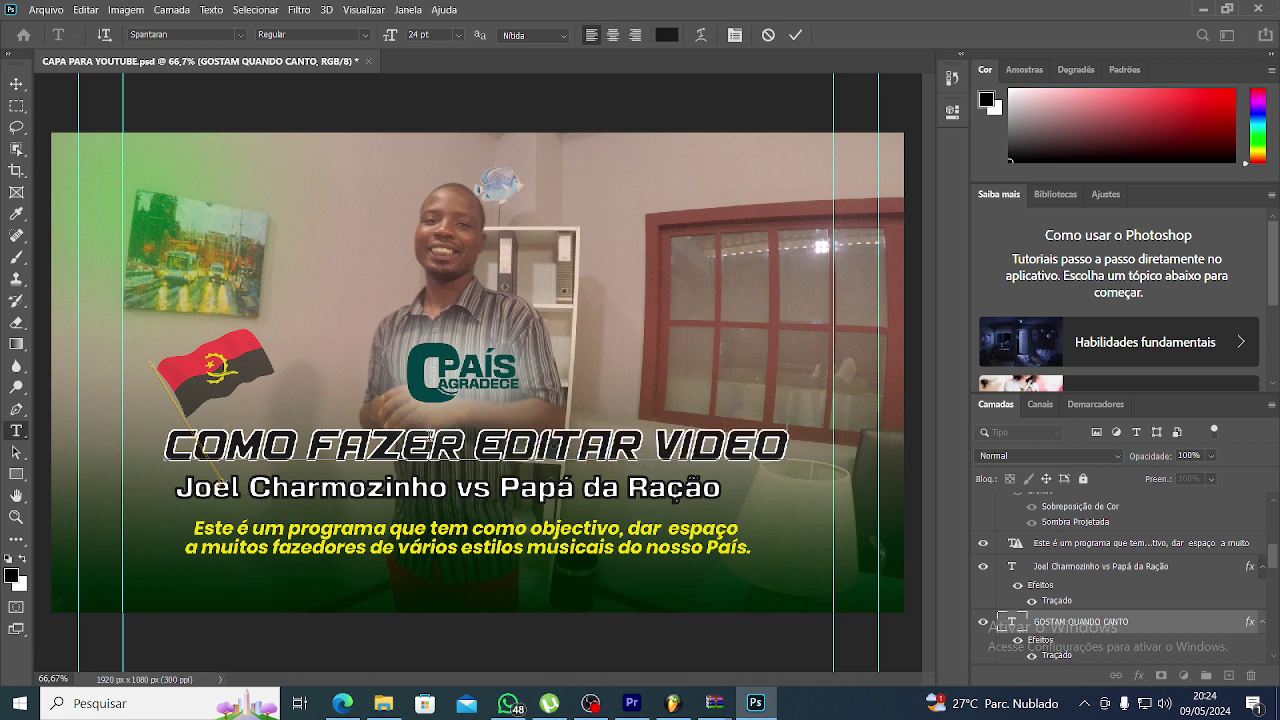
key("BackSpace")
key("BackSpace")
key("BackSpace")
key("BackSpace")
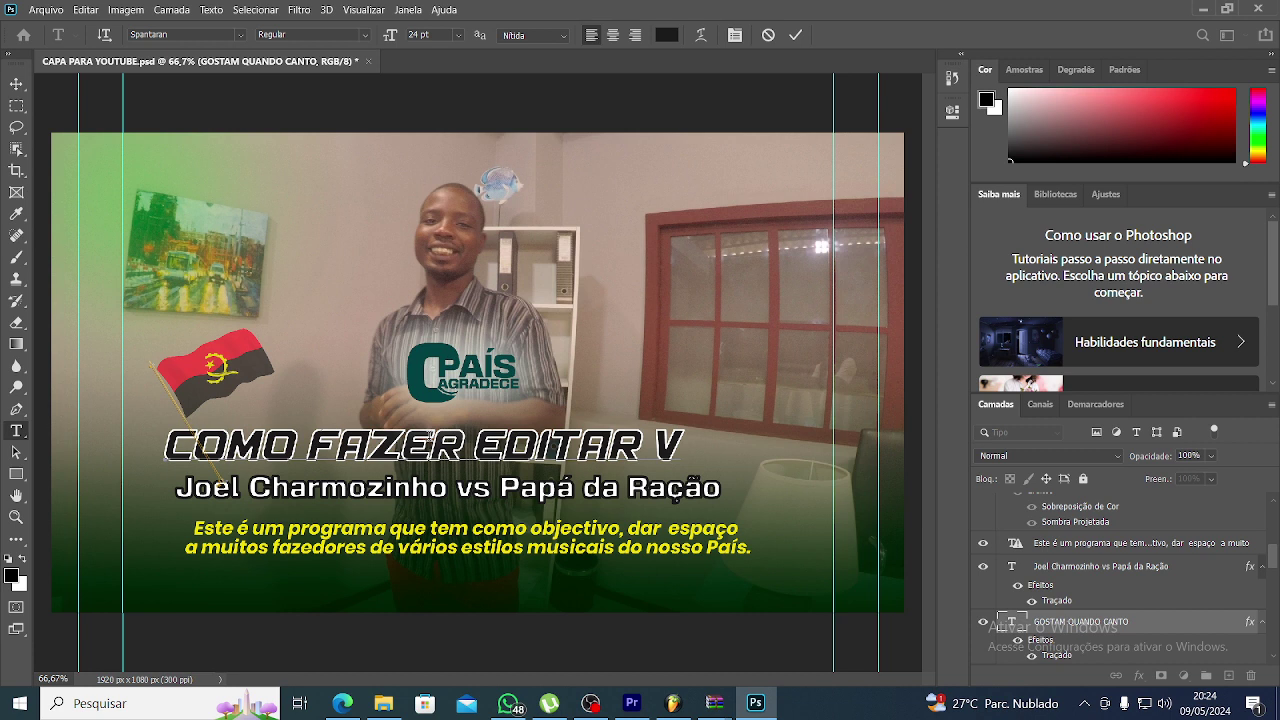
type(" DEP")
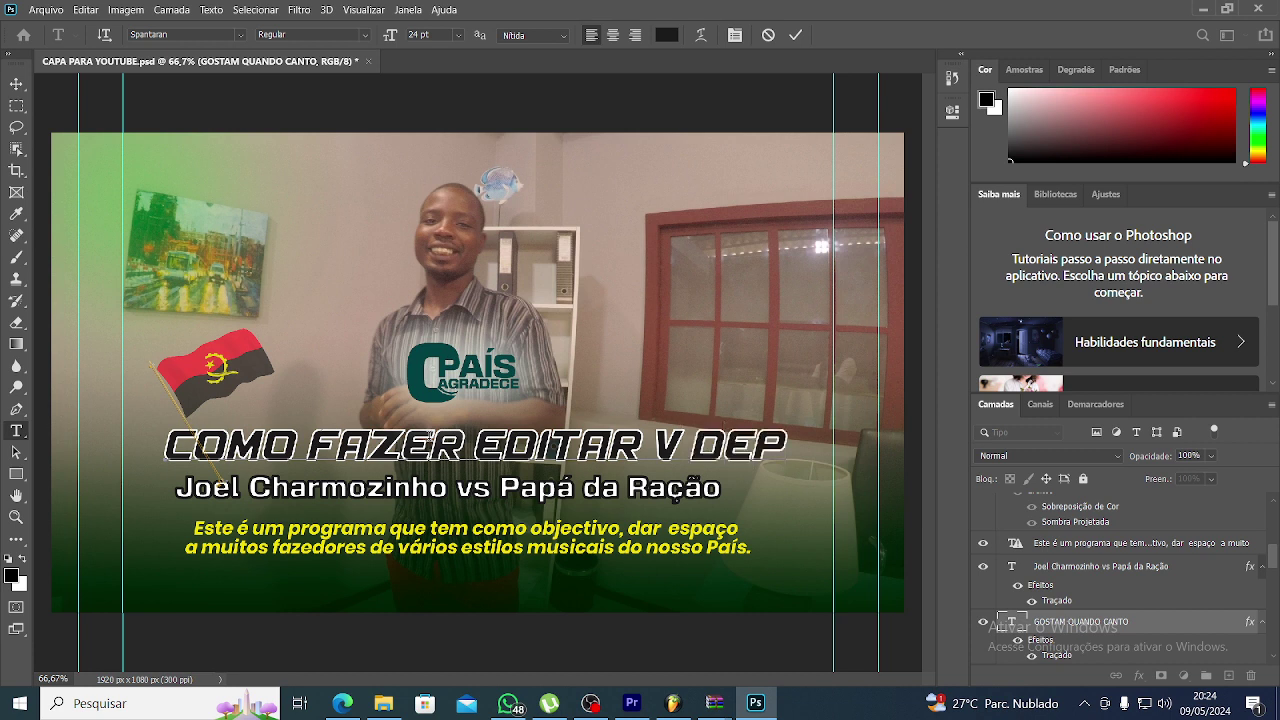
key("BackSpace")
type("O")
left_click_drag(464, 448, 320, 444)
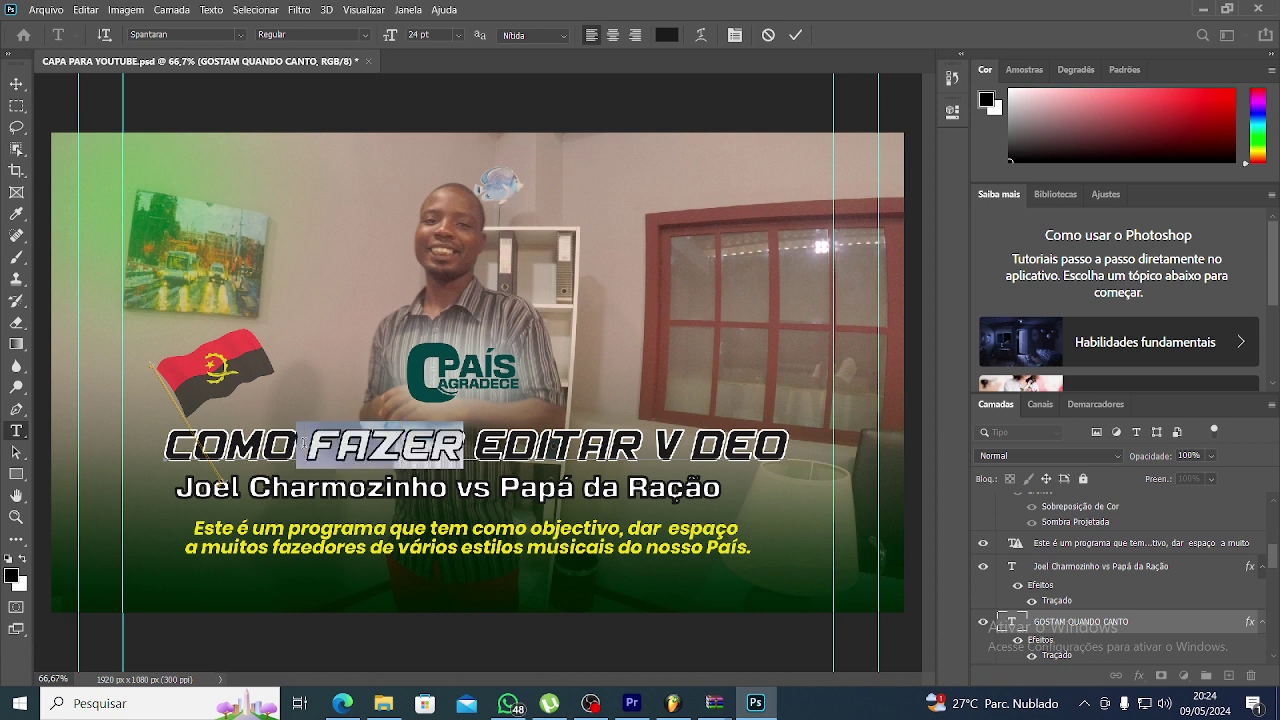
key("BackSpace")
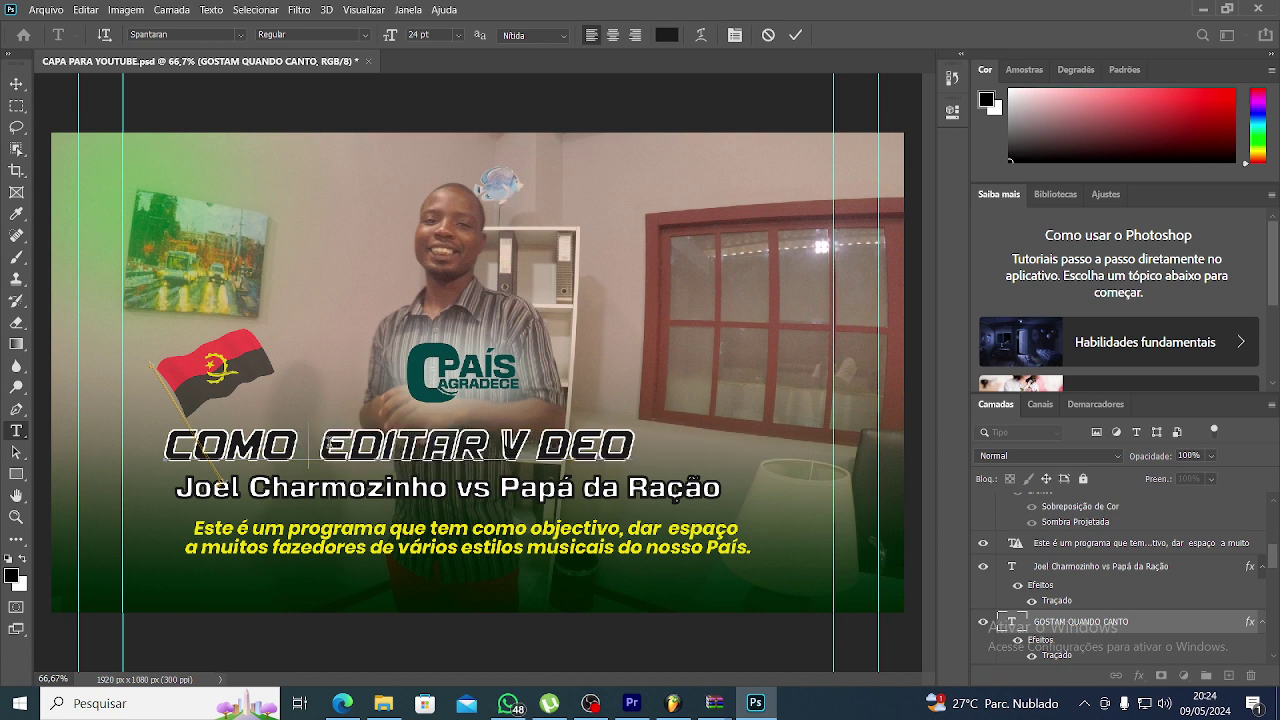
key("BackSpace")
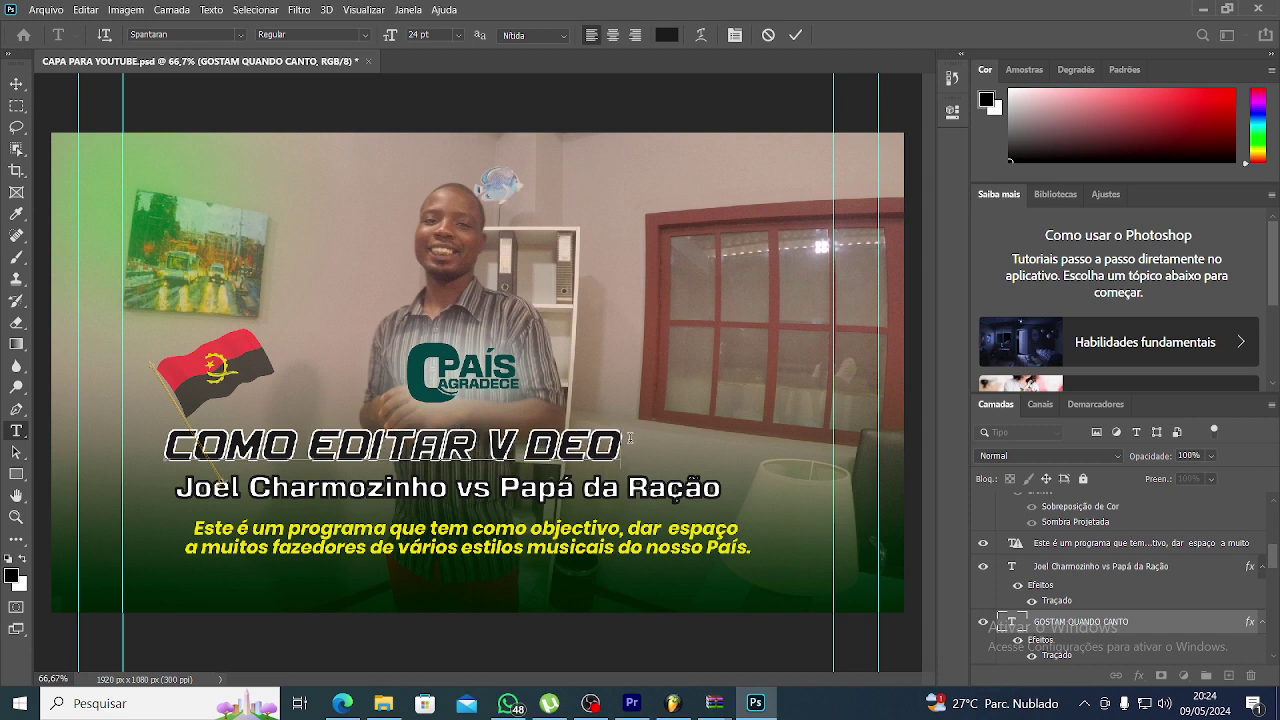
type(" PA")
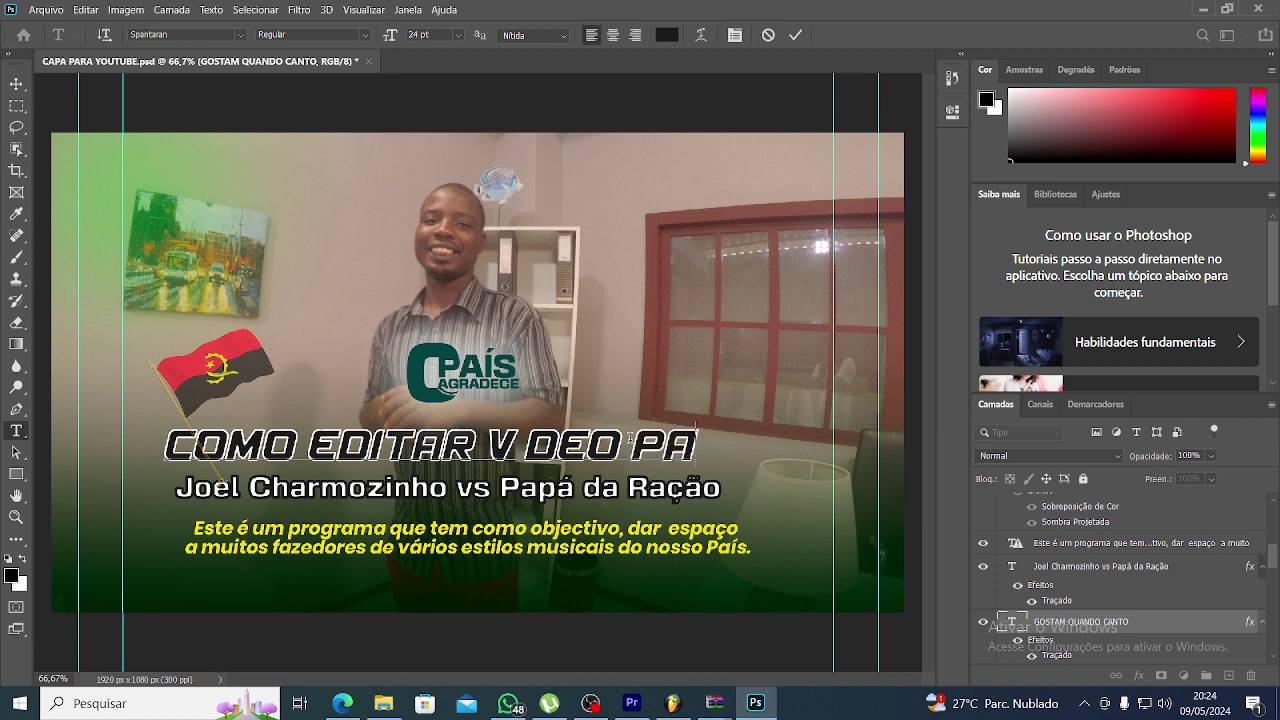
type("RA")
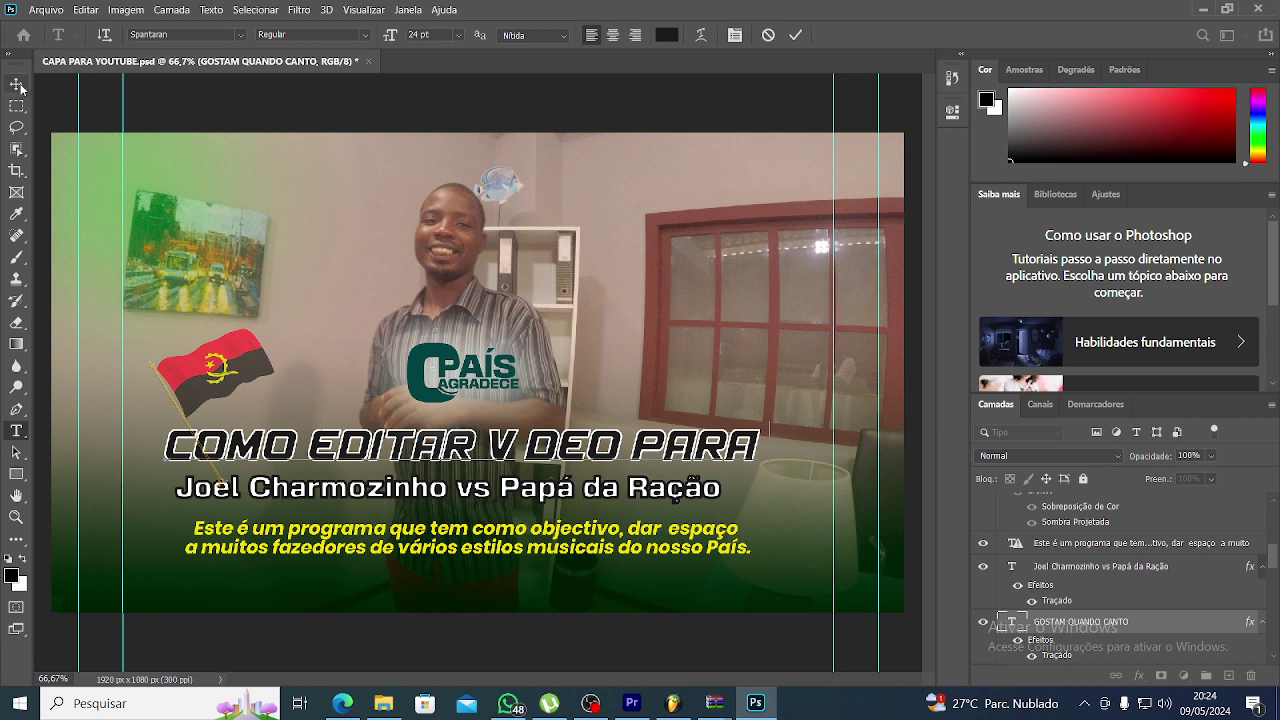
key("ctrl+a")
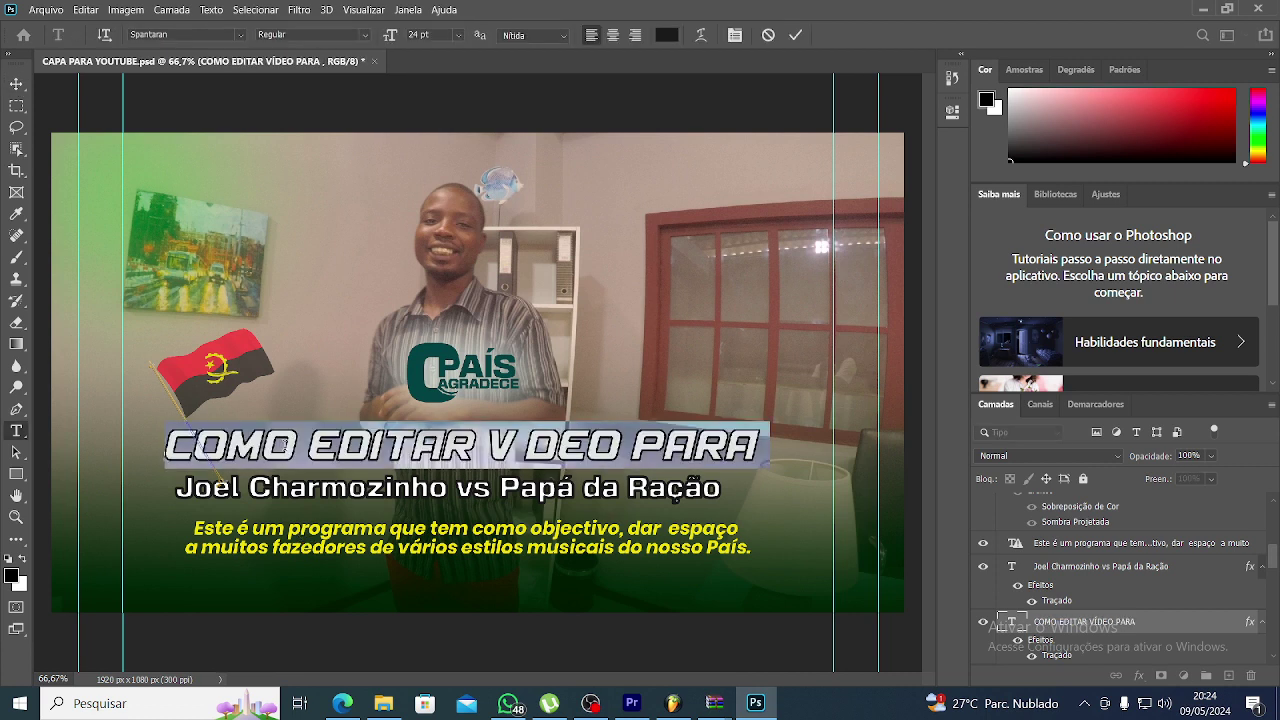
left_click(240, 35)
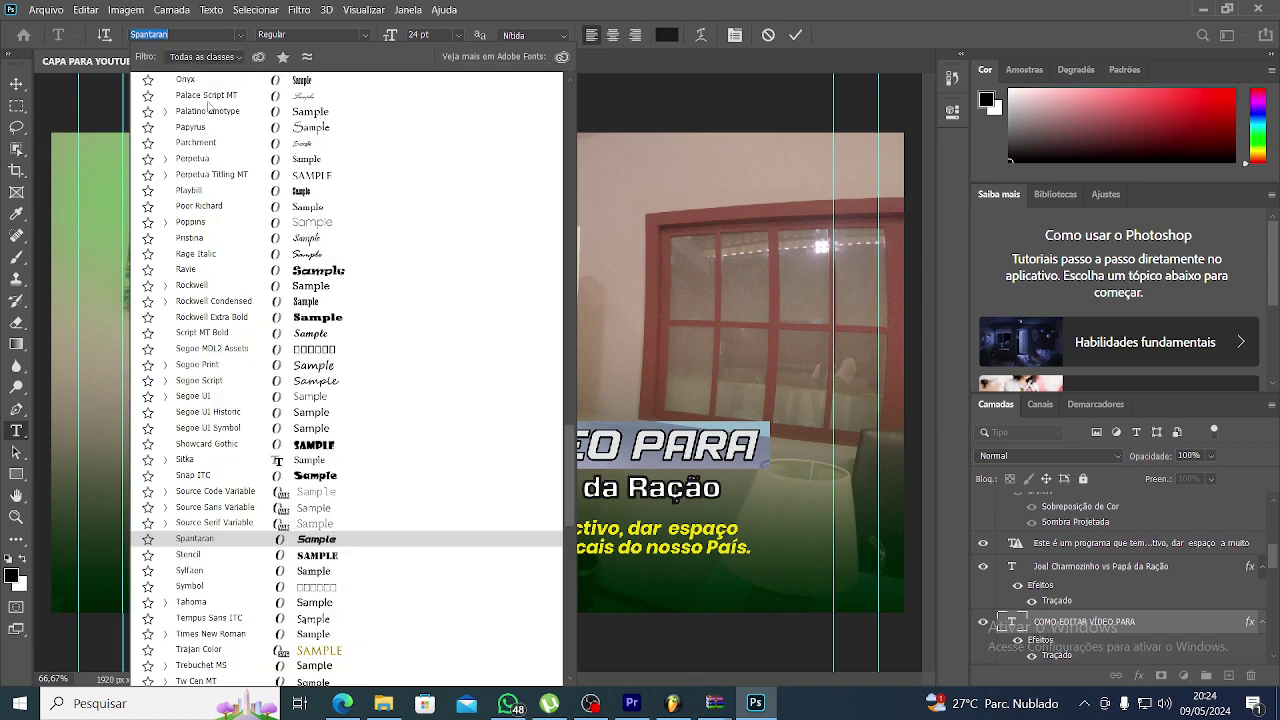
- Set the headline in Basement Grotesque Black, after briefly trying Playbill
type("on")
left_click(236, 192)
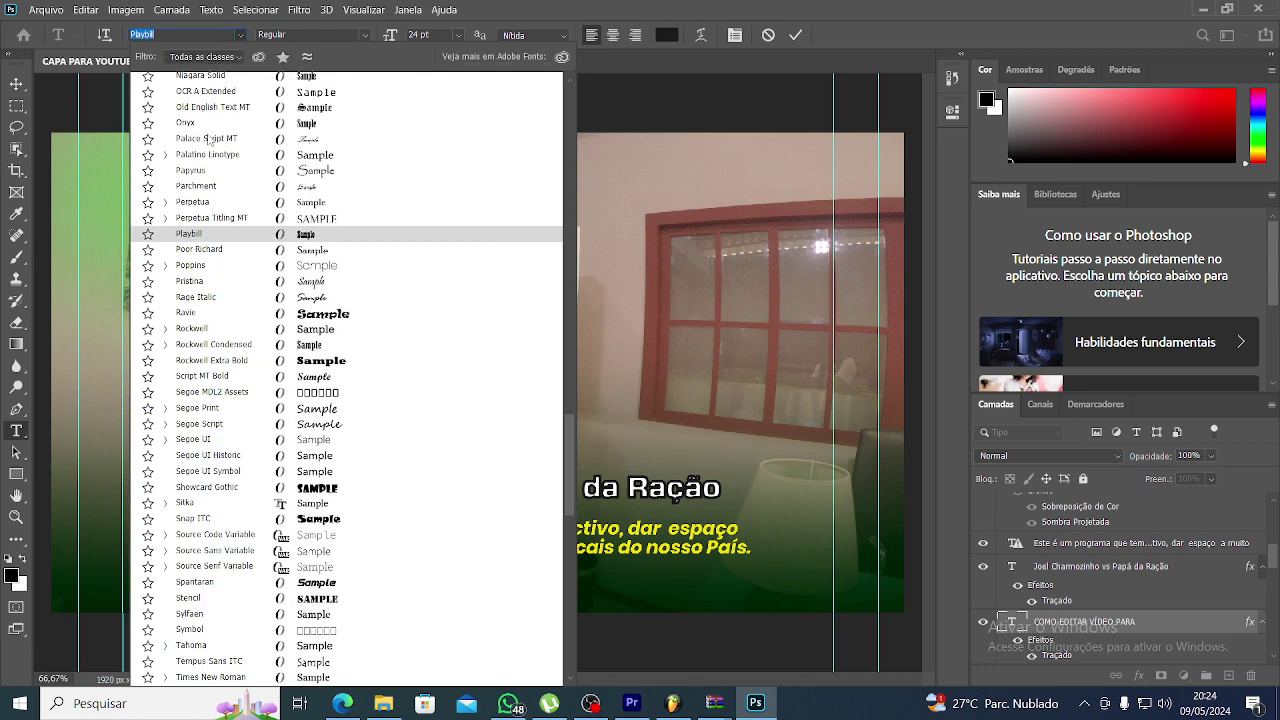
scroll(208, 138, "up", 2)
scroll(208, 135, "up", 2)
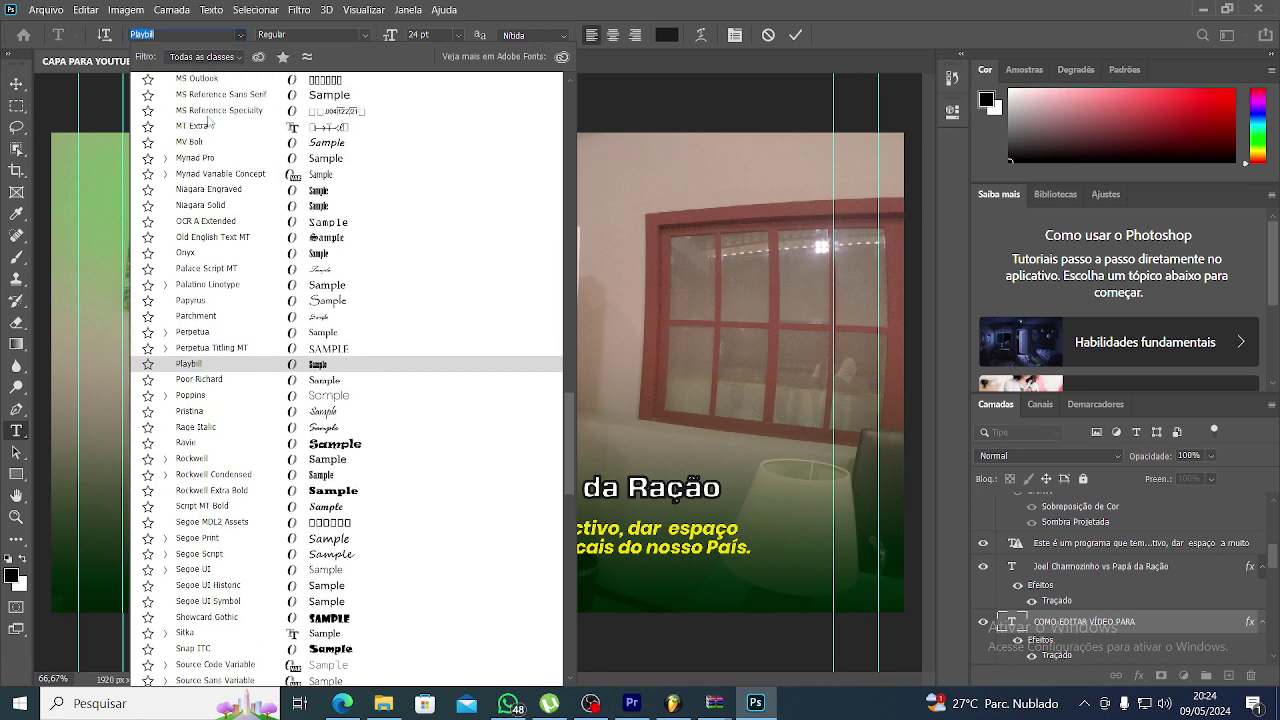
scroll(210, 130, "up", 1)
scroll(210, 127, "up", 2)
scroll(210, 127, "up", 2)
scroll(208, 132, "up", 2)
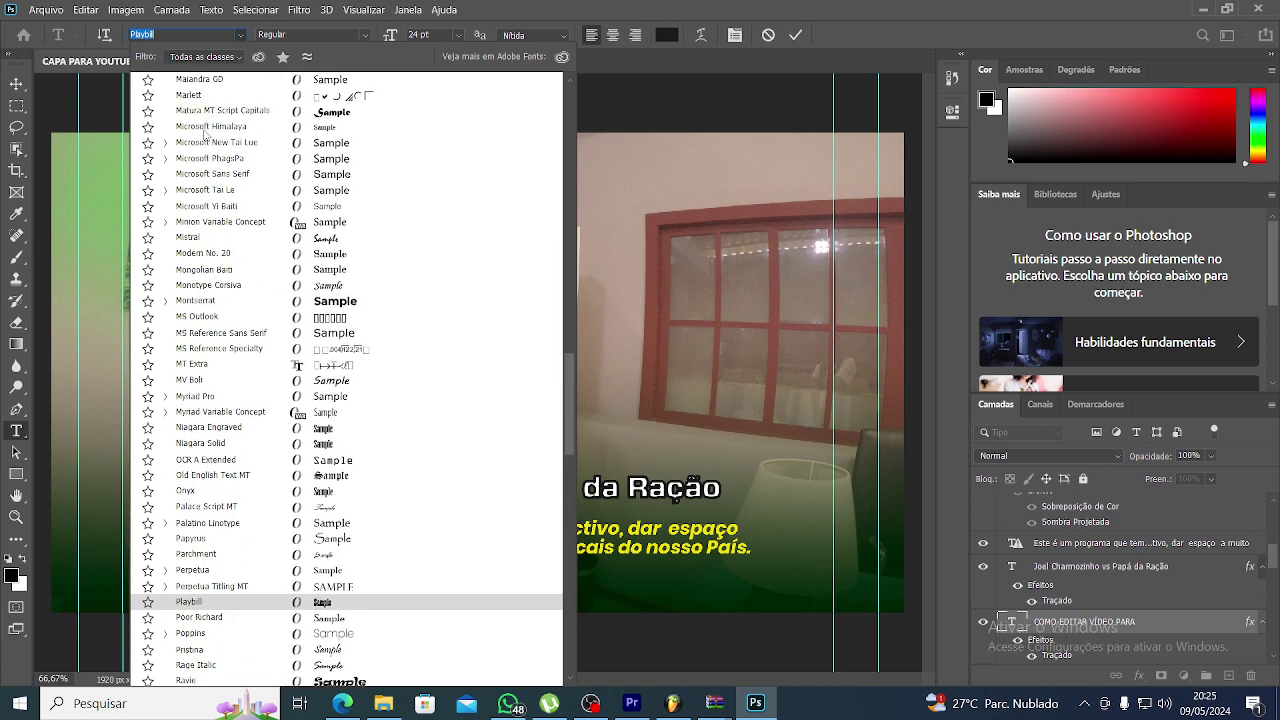
scroll(205, 138, "up", 2)
scroll(203, 143, "up", 2)
scroll(208, 145, "up", 2)
scroll(214, 147, "up", 2)
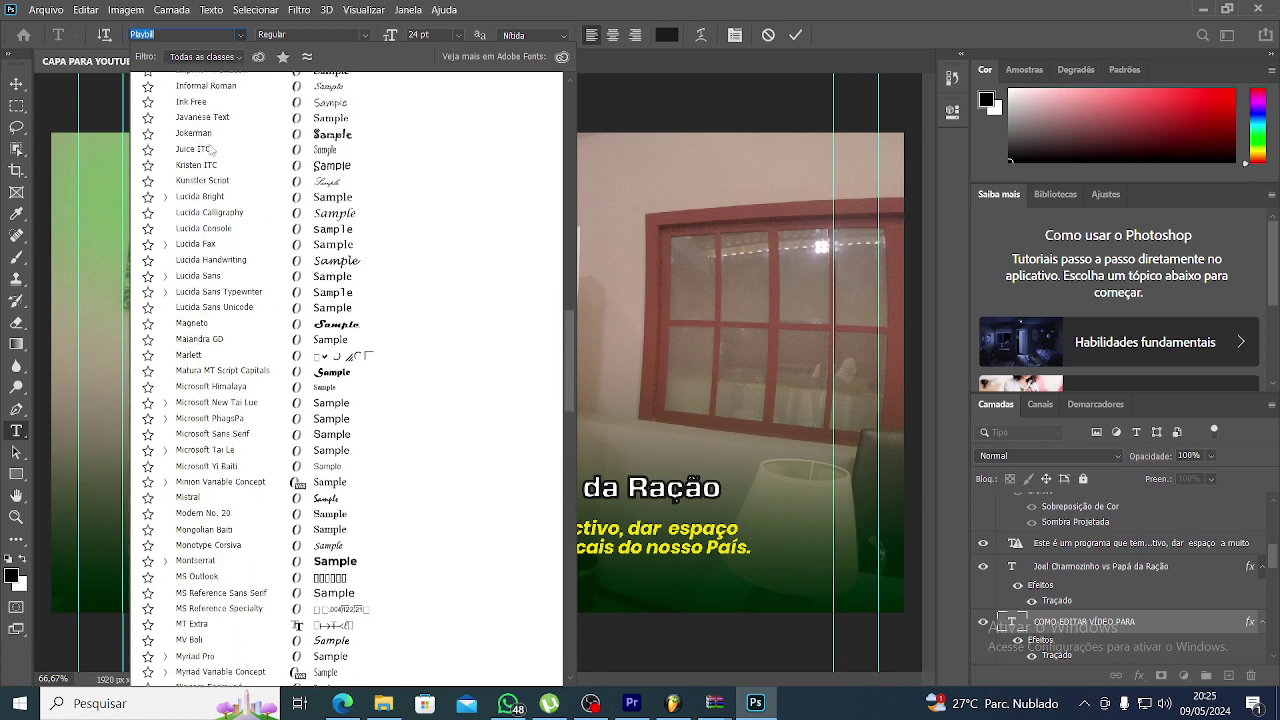
scroll(220, 150, "up", 2)
scroll(225, 152, "up", 2)
scroll(228, 155, "up", 2)
scroll(400, 230, "up", 1)
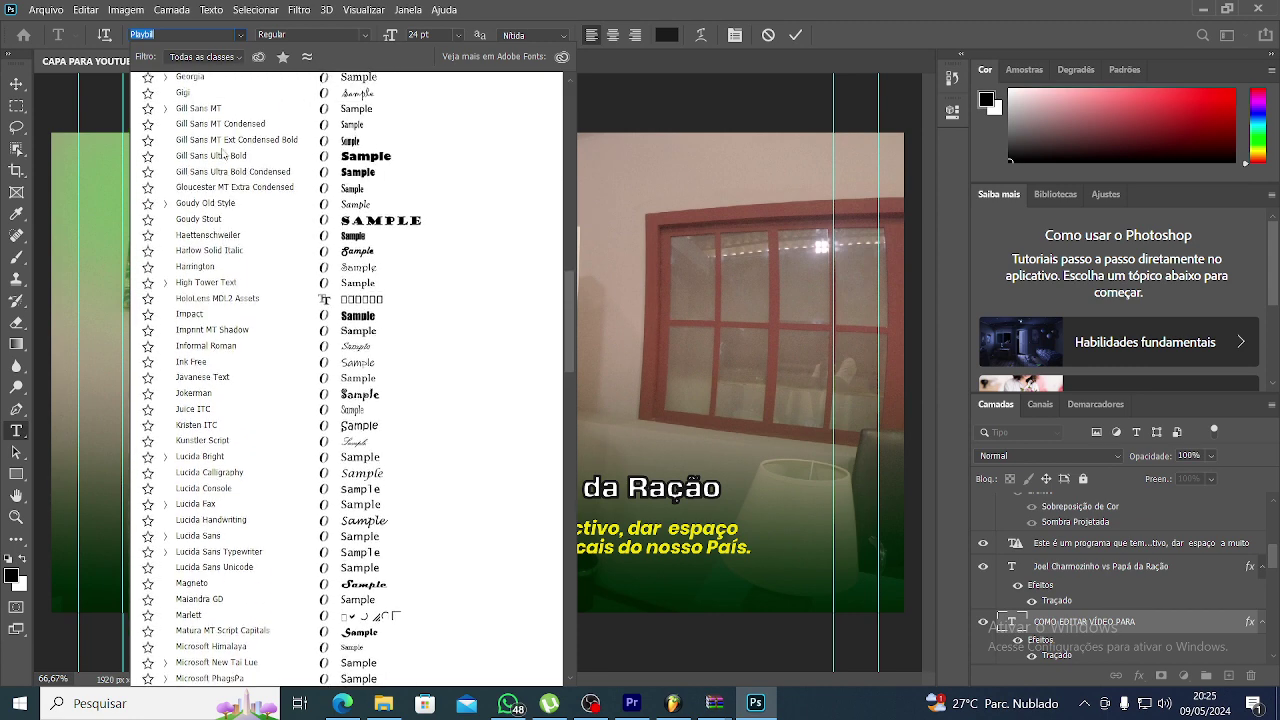
scroll(568, 315, "up", 3)
scroll(568, 290, "up", 2)
scroll(568, 270, "up", 3)
scroll(568, 270, "up", 3)
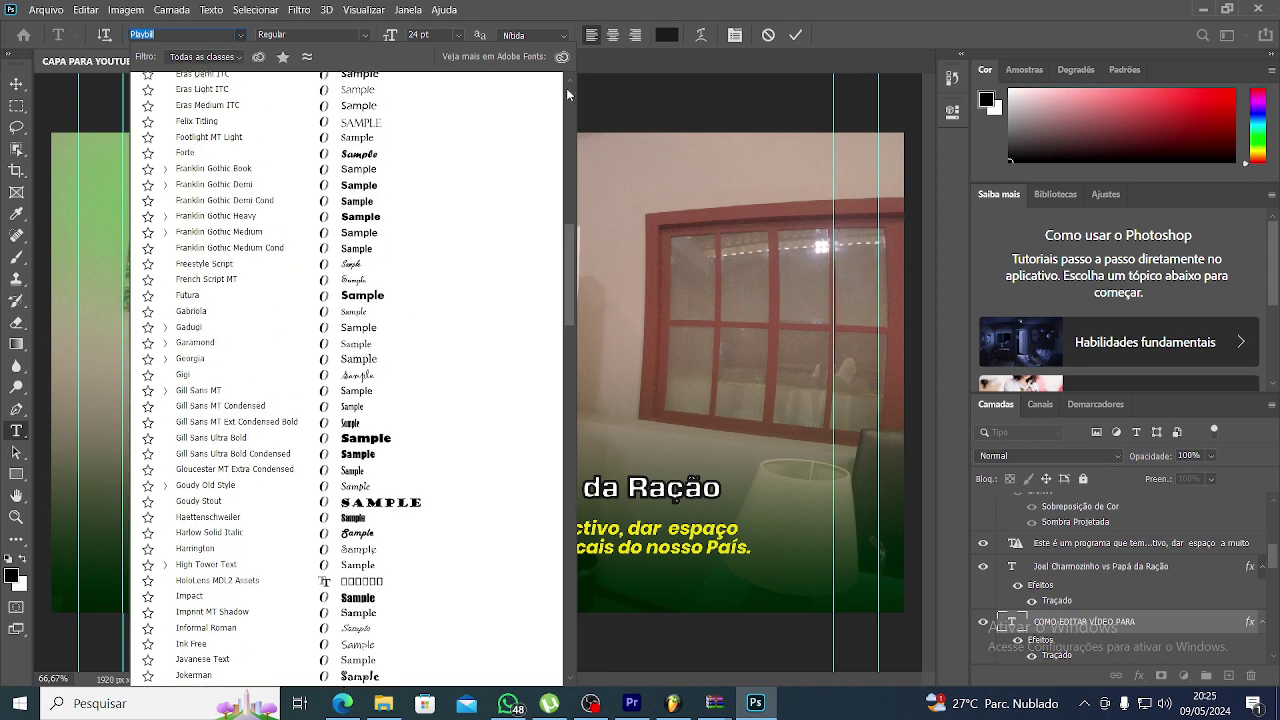
scroll(568, 270, "up", 2)
scroll(563, 85, "up", 1)
scroll(563, 90, "up", 1)
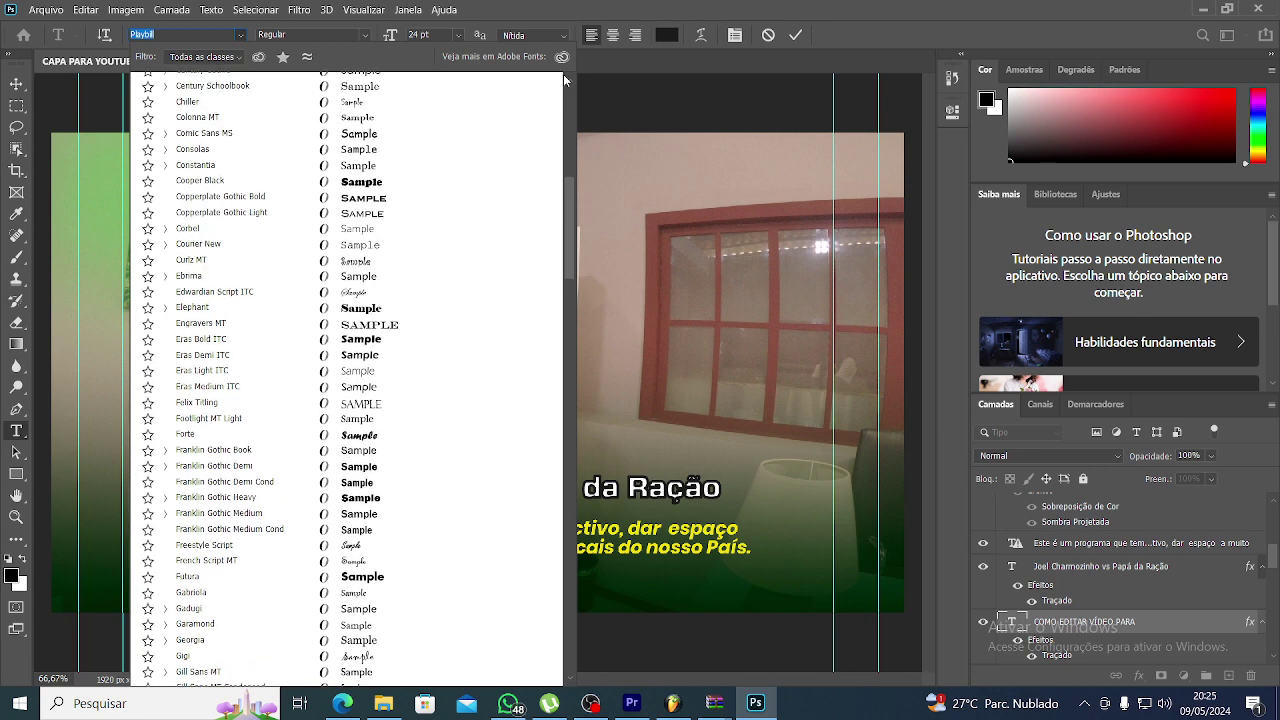
scroll(563, 100, "up", 3)
scroll(563, 110, "up", 2)
scroll(563, 108, "up", 2)
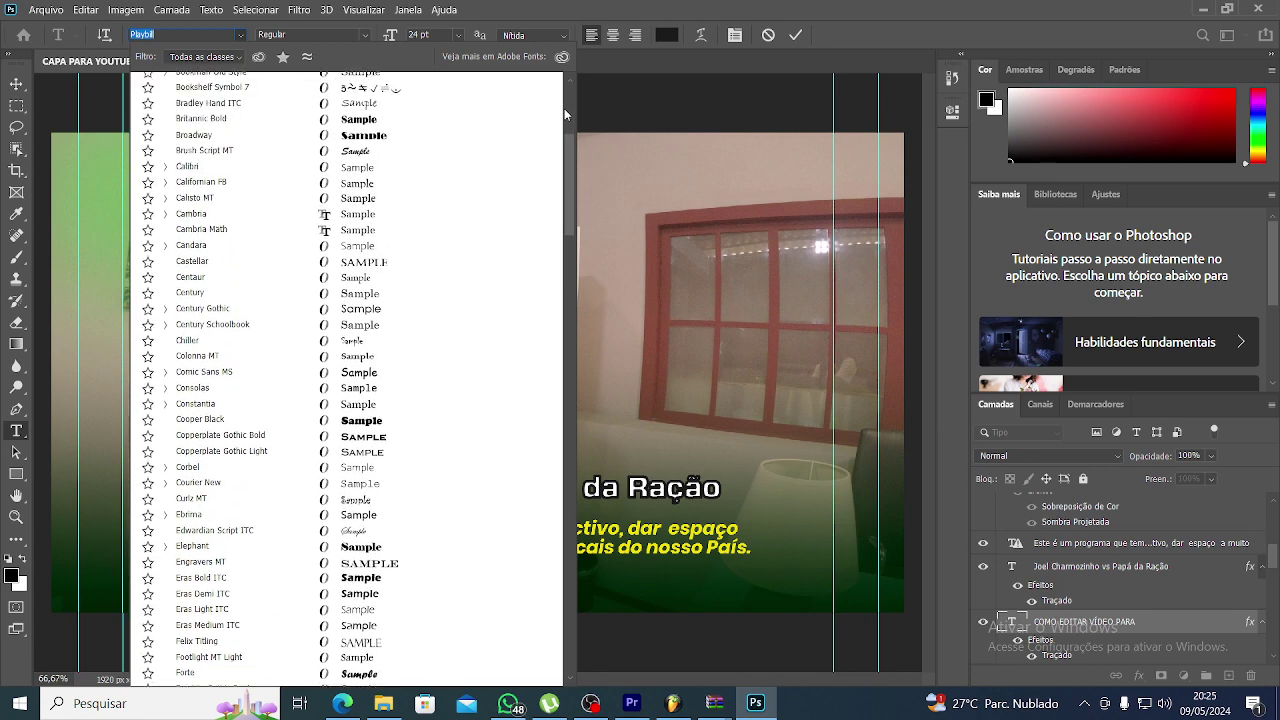
scroll(564, 108, "up", 2)
scroll(564, 90, "up", 1)
scroll(564, 84, "up", 1)
scroll(555, 95, "up", 1)
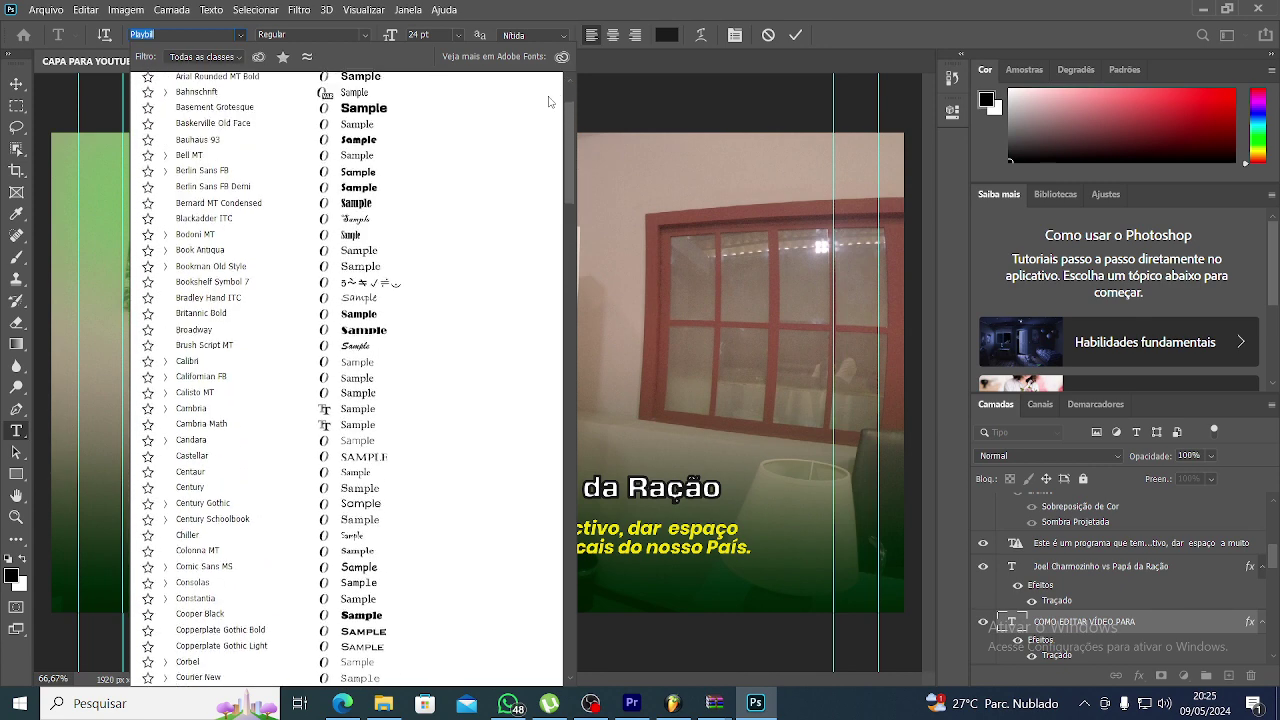
scroll(549, 101, "up", 2)
scroll(214, 160, "up", 1)
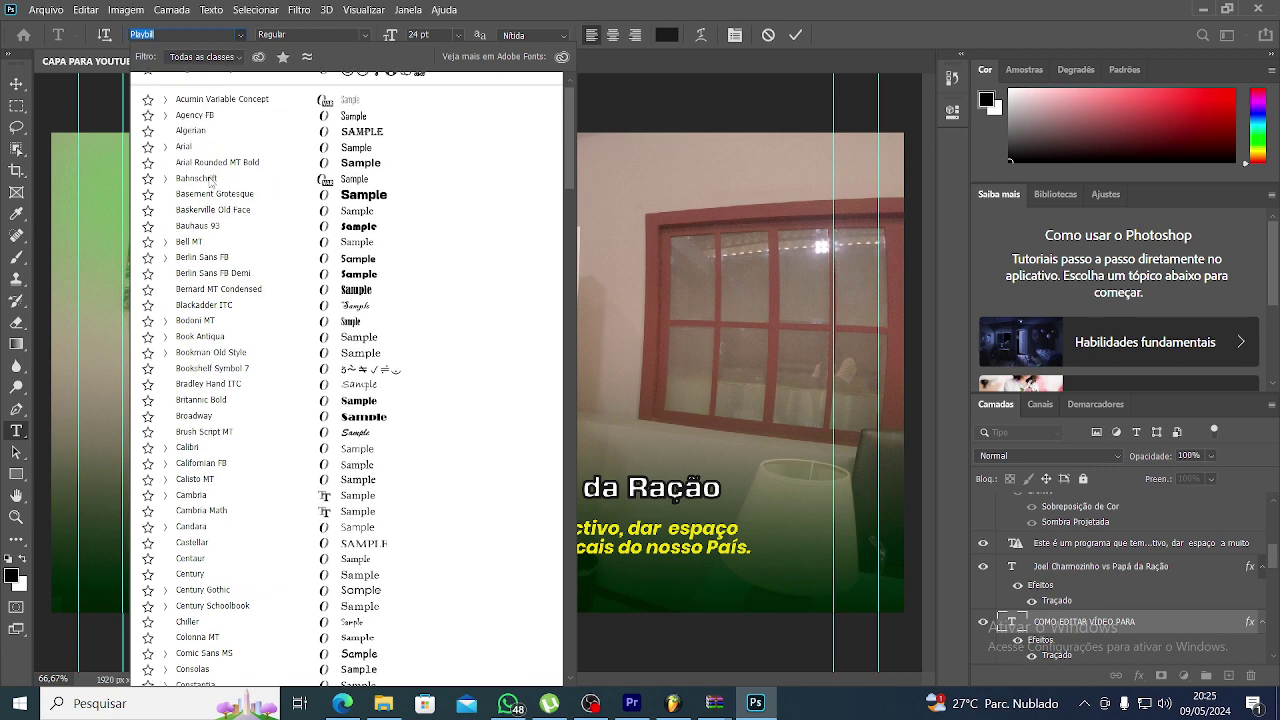
scroll(214, 160, "up", 1)
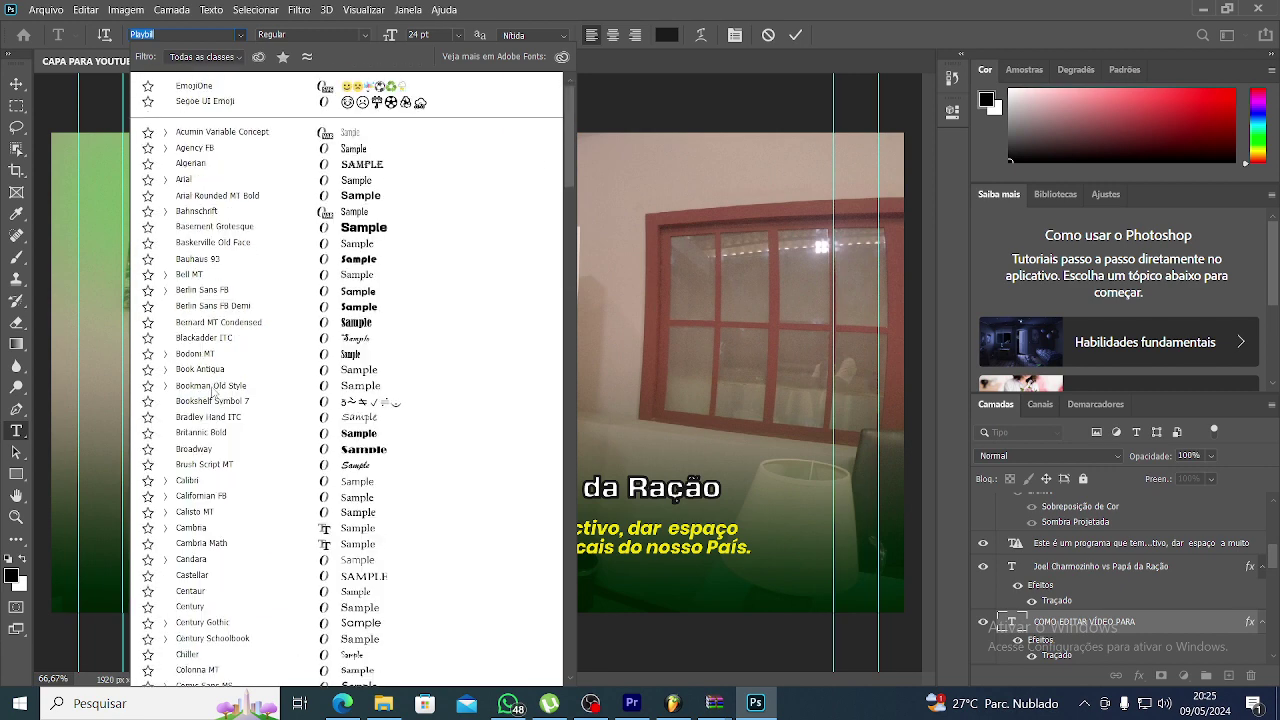
left_click(229, 226)
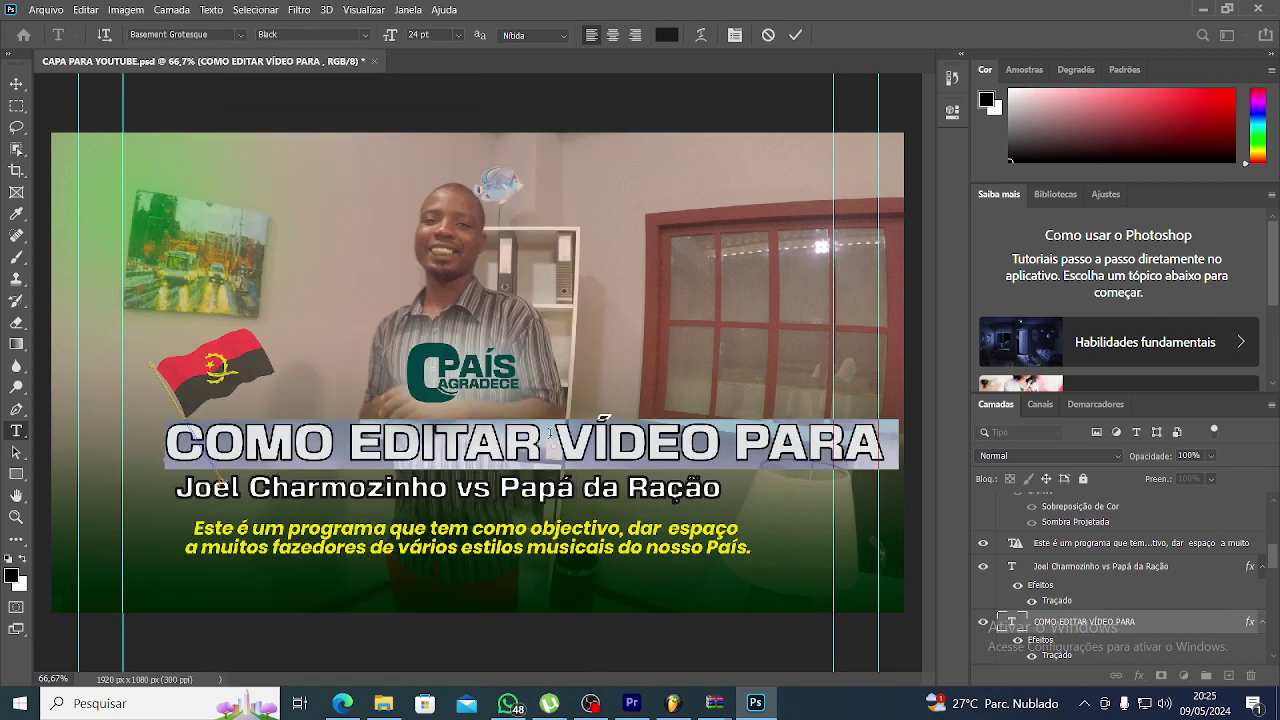
- Split the headline into two lines, move it above the flag and logo, and show Character settings for VÍDEO PARA
double_click(549, 433)
key("Return")
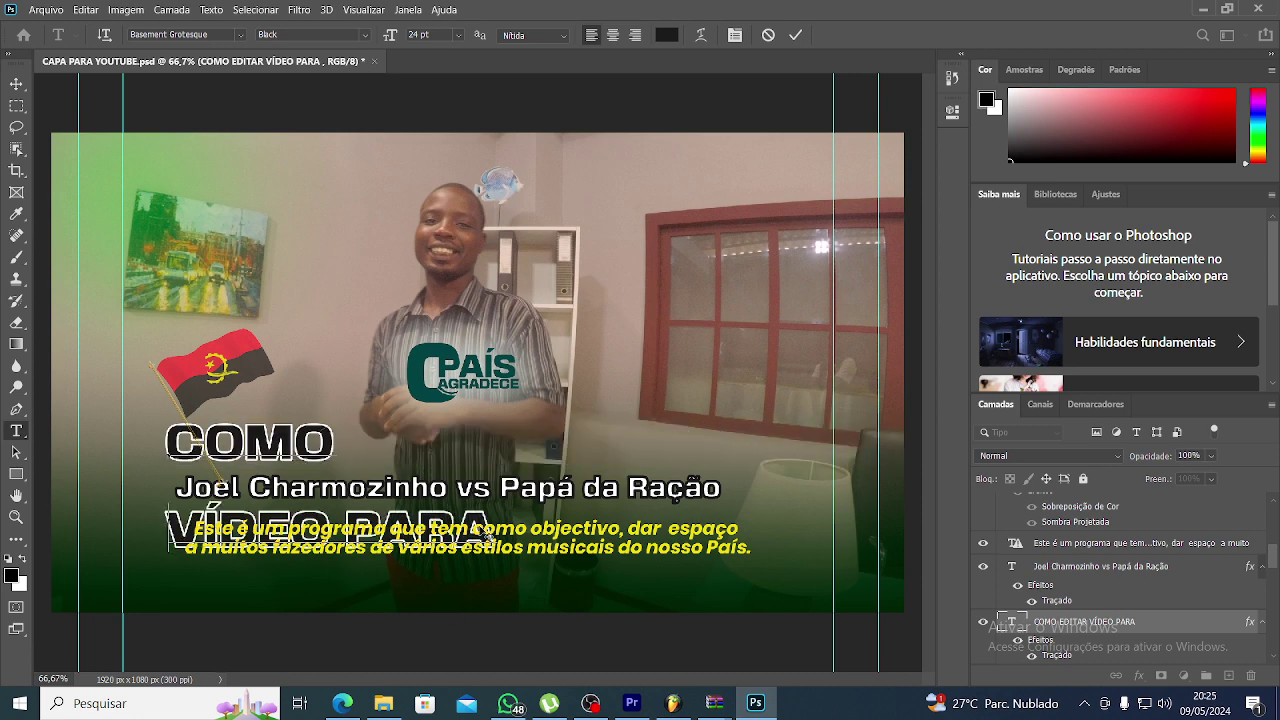
left_click_drag(456, 612, 490, 425)
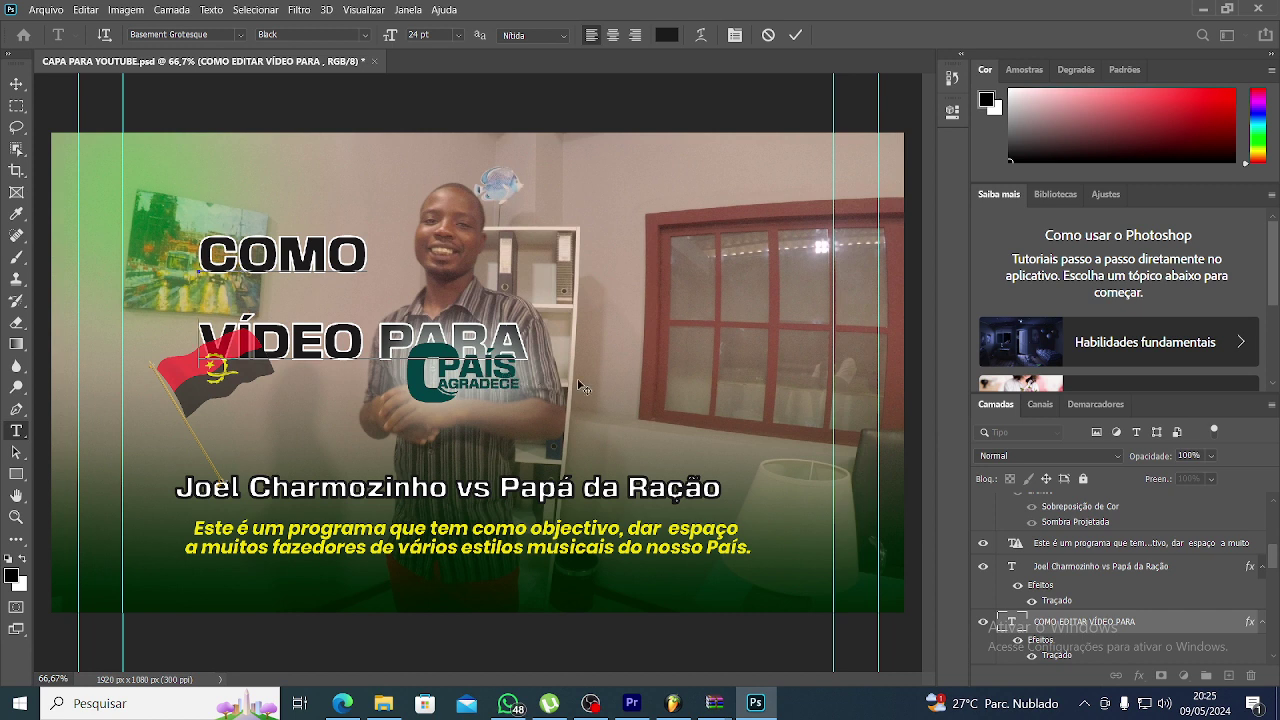
left_click_drag(592, 377, 645, 350)
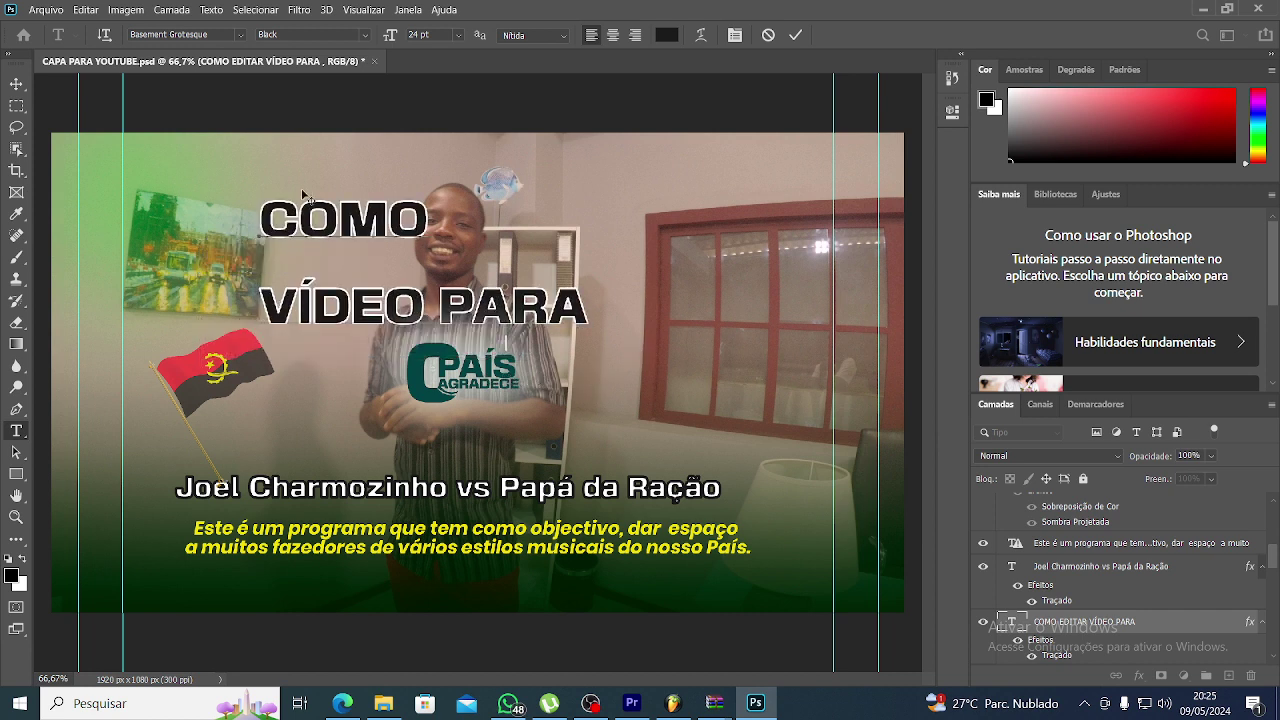
left_click_drag(270, 212, 648, 311)
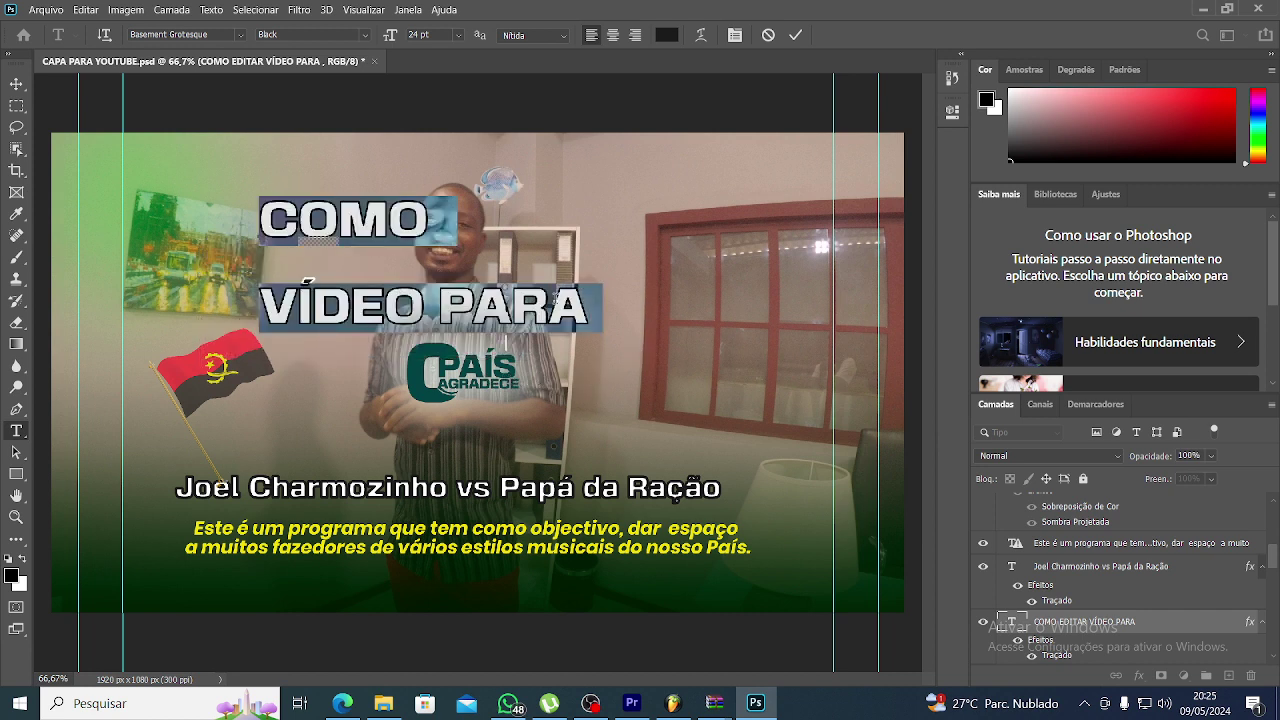
left_click(340, 287)
left_click_drag(266, 298, 678, 325)
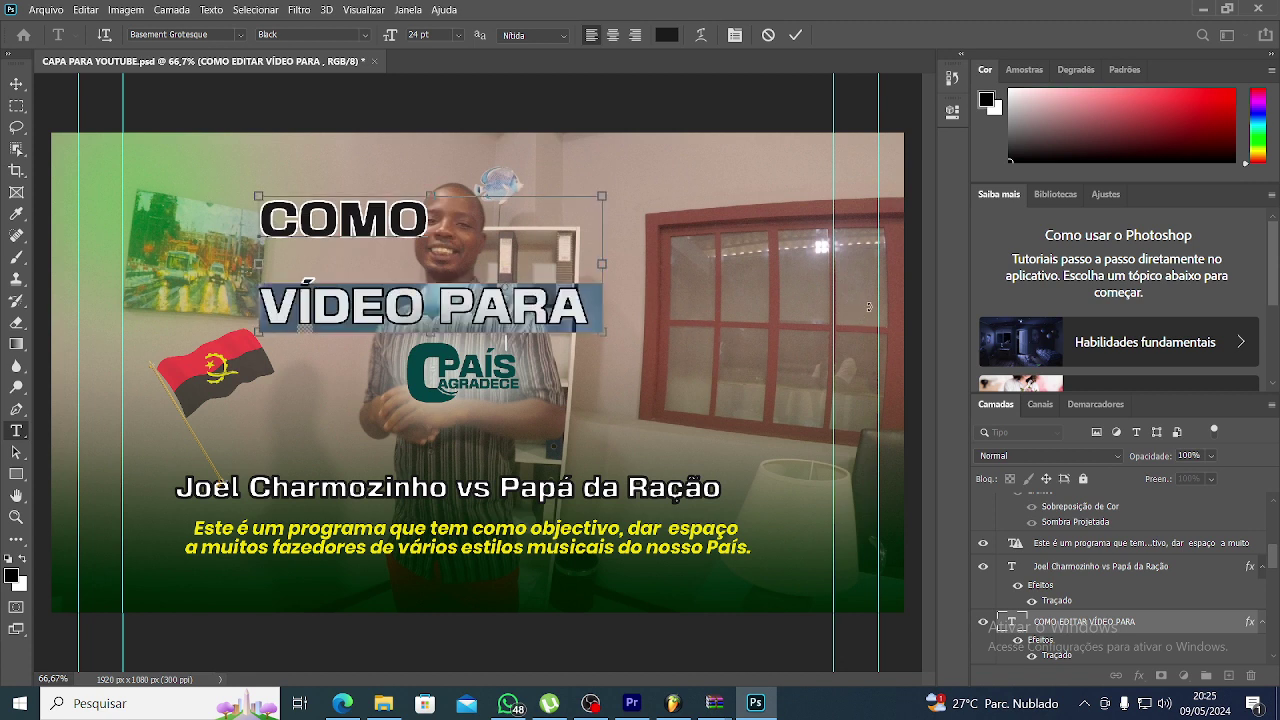
key("ctrl+t")
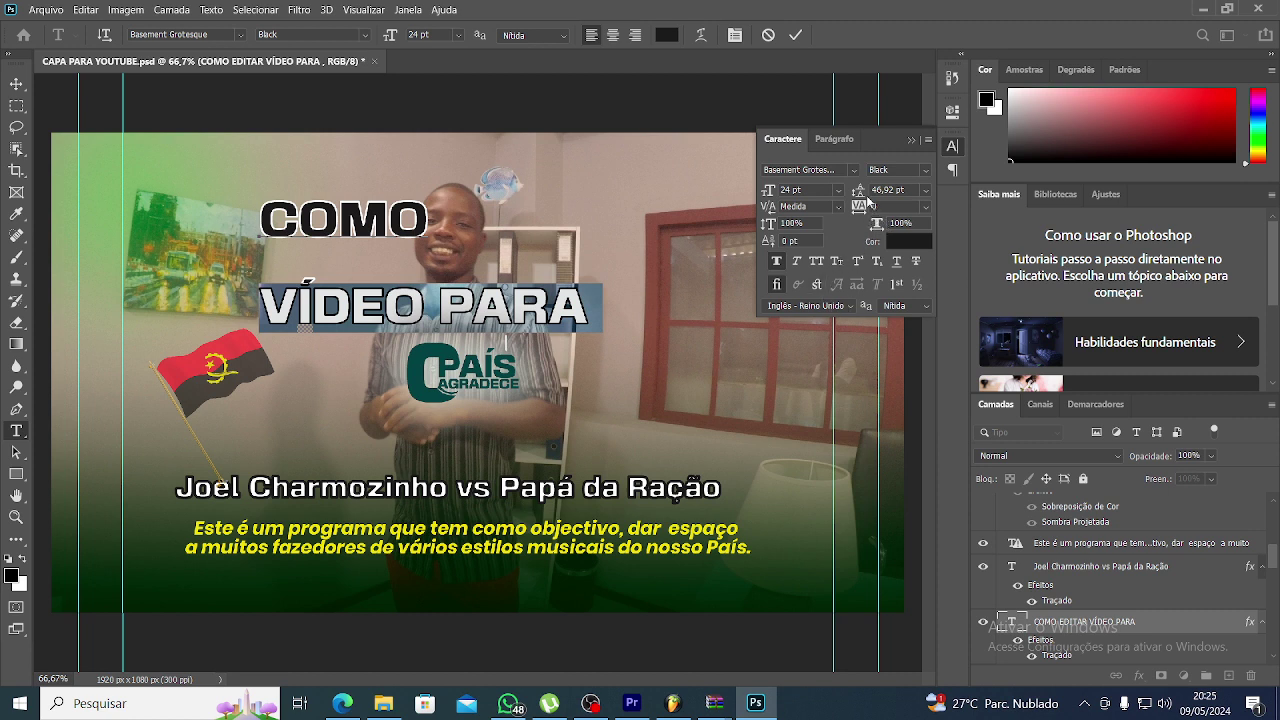
- Set the line spacing to 29,92 pt and center-align both title lines
left_click_drag(862, 192, 842, 199)
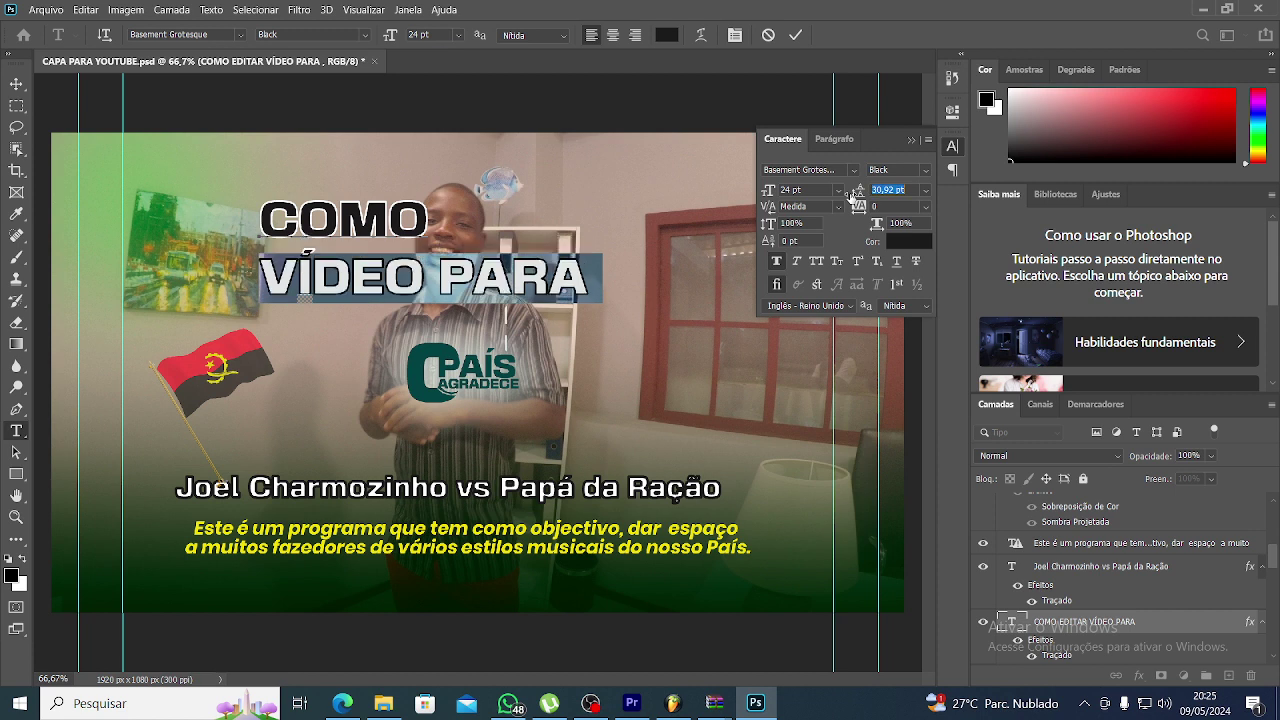
left_click_drag(842, 199, 852, 199)
key("Return")
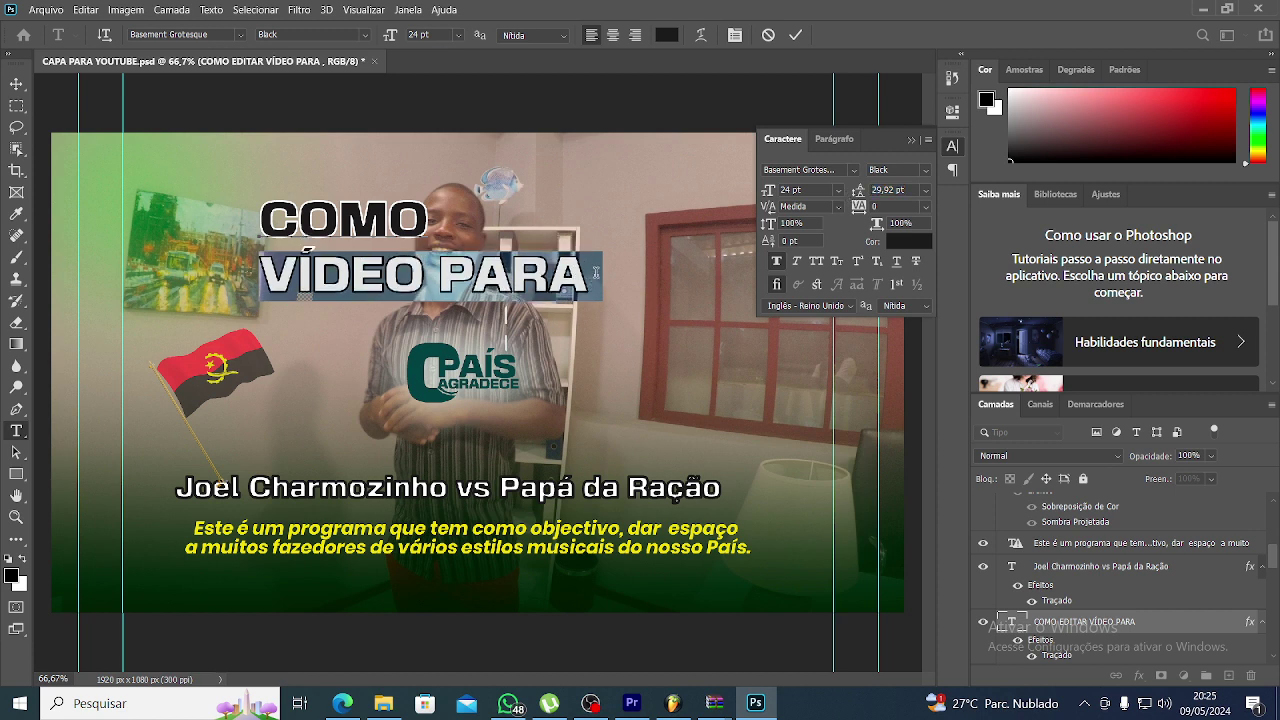
left_click_drag(595, 272, 260, 215)
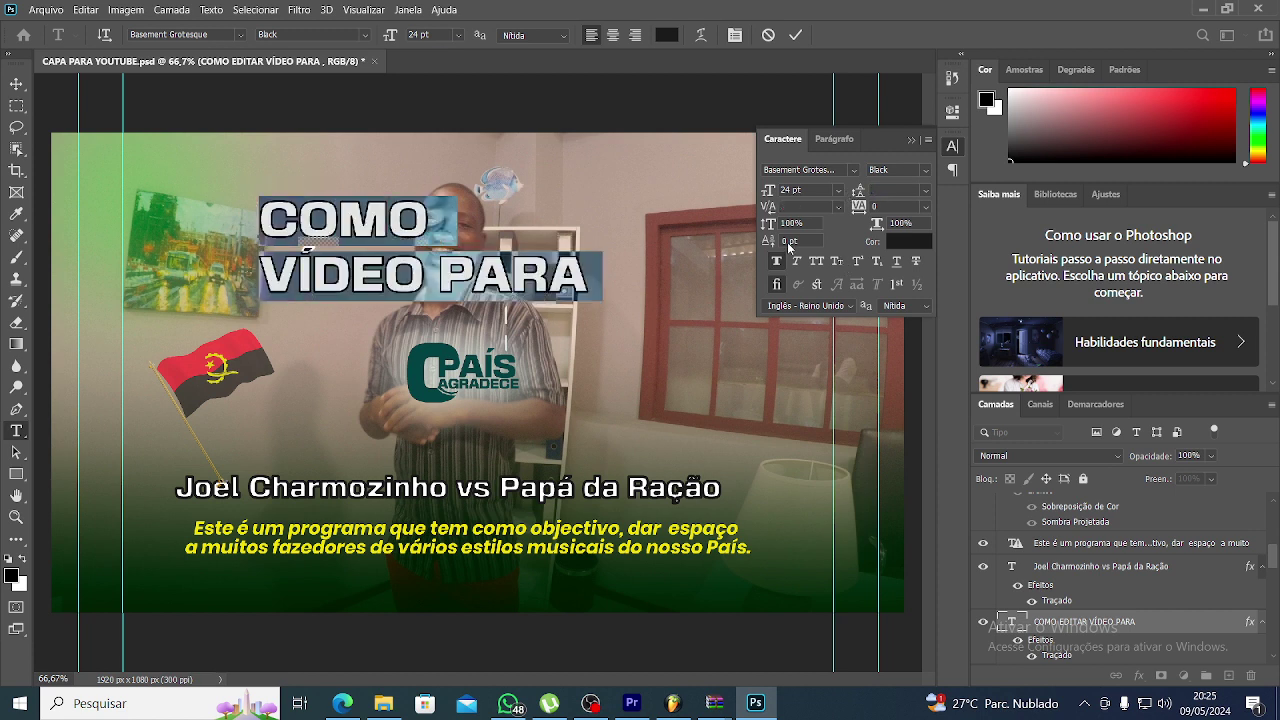
left_click(834, 139)
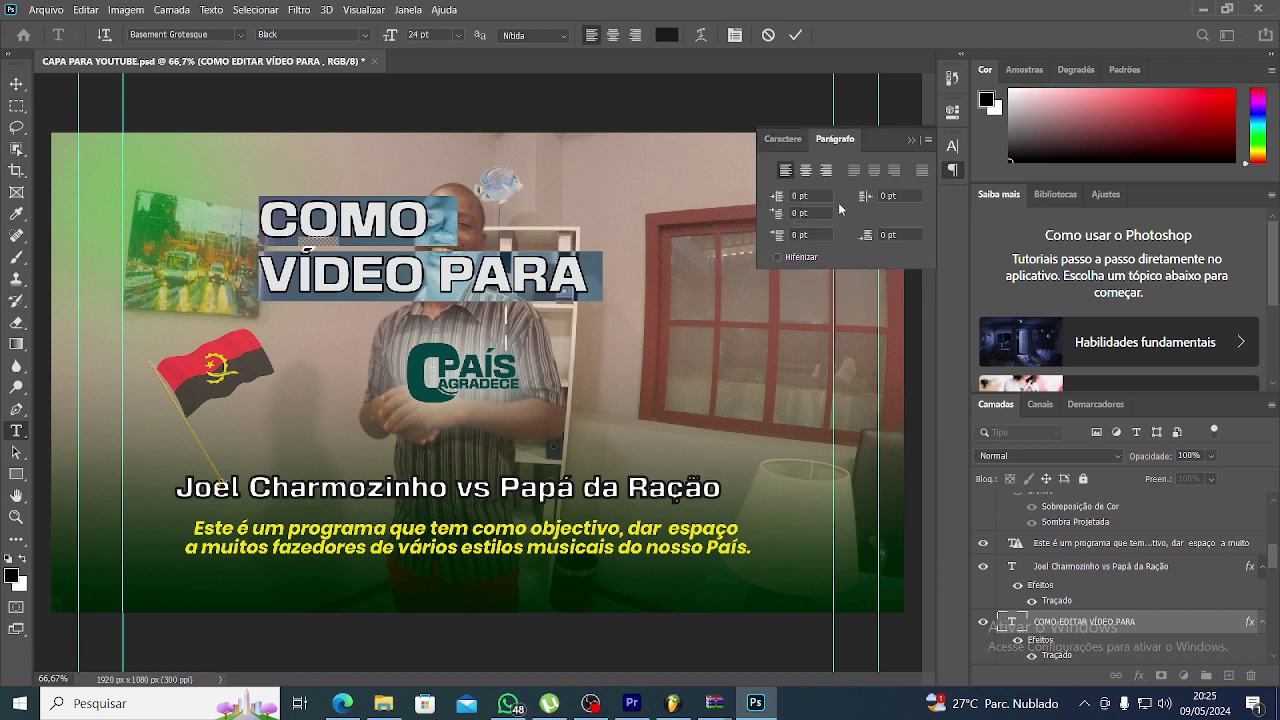
left_click(806, 171)
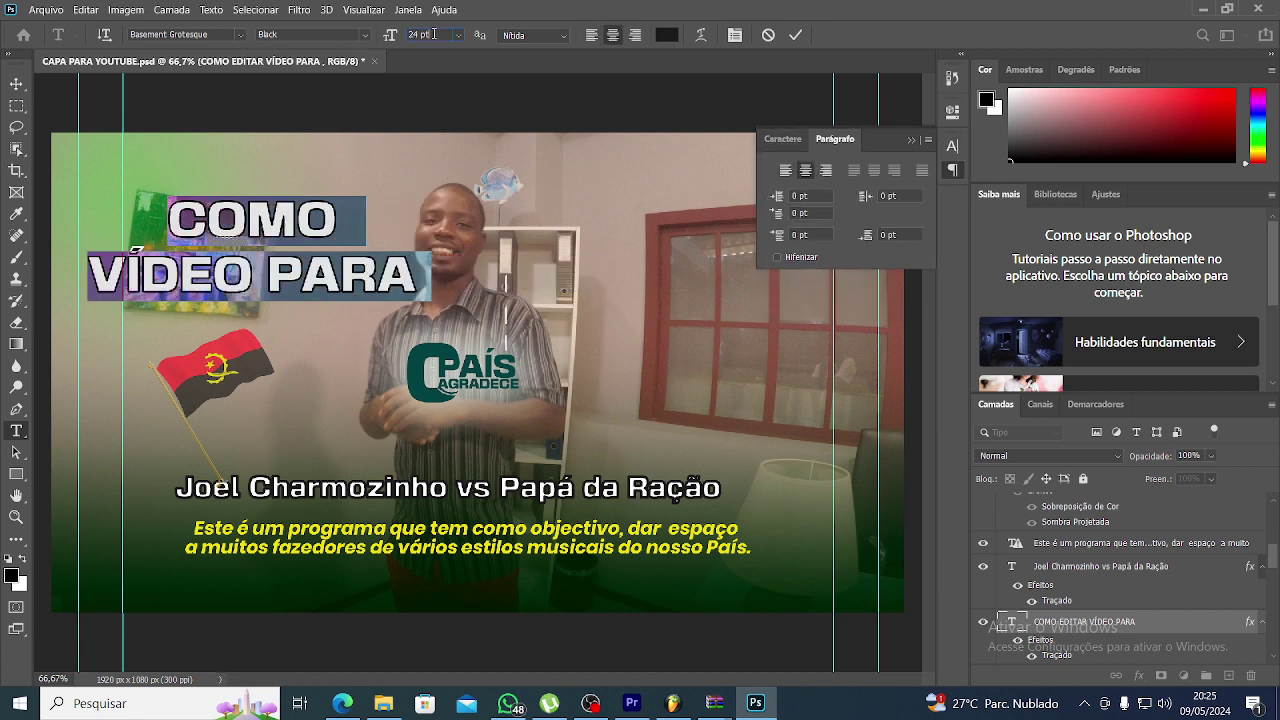
- Enlarge the title to 45 pt and move it down toward the name line
scroll(433, 34, "up", 3)
scroll(433, 34, "up", 5)
scroll(432, 38, "up", 5)
scroll(430, 45, "up", 5)
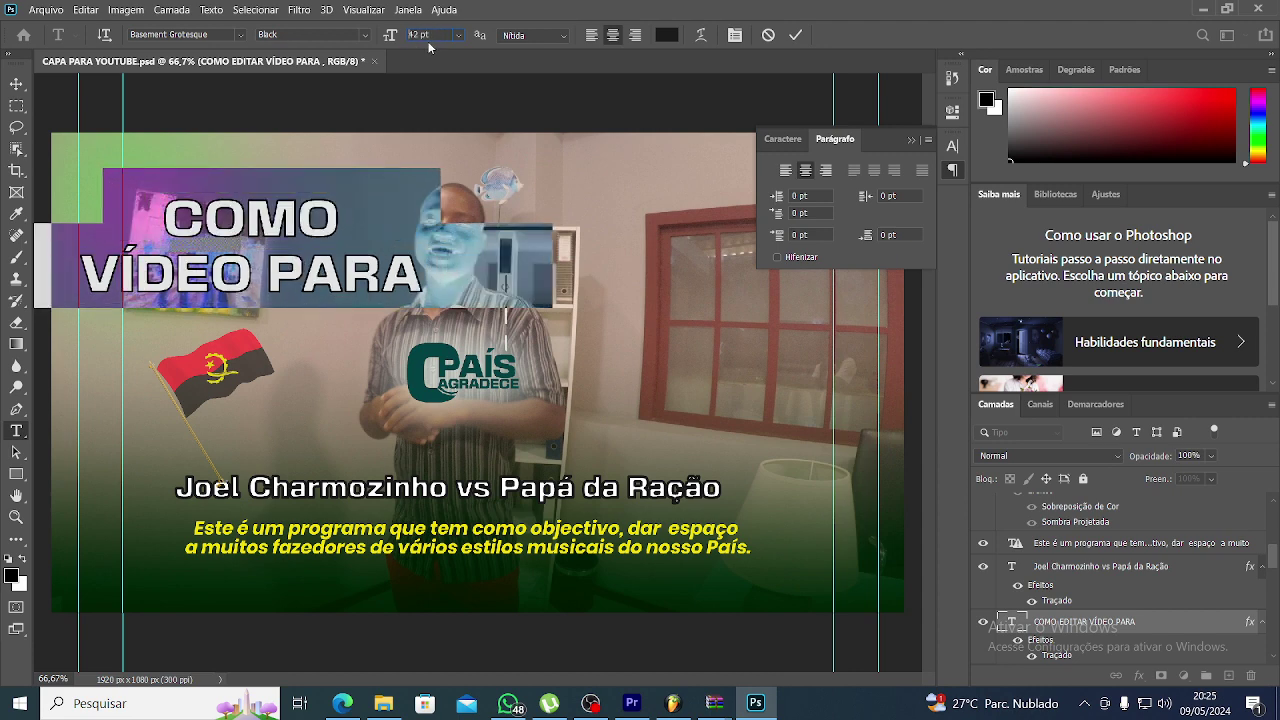
scroll(428, 45, "up", 3)
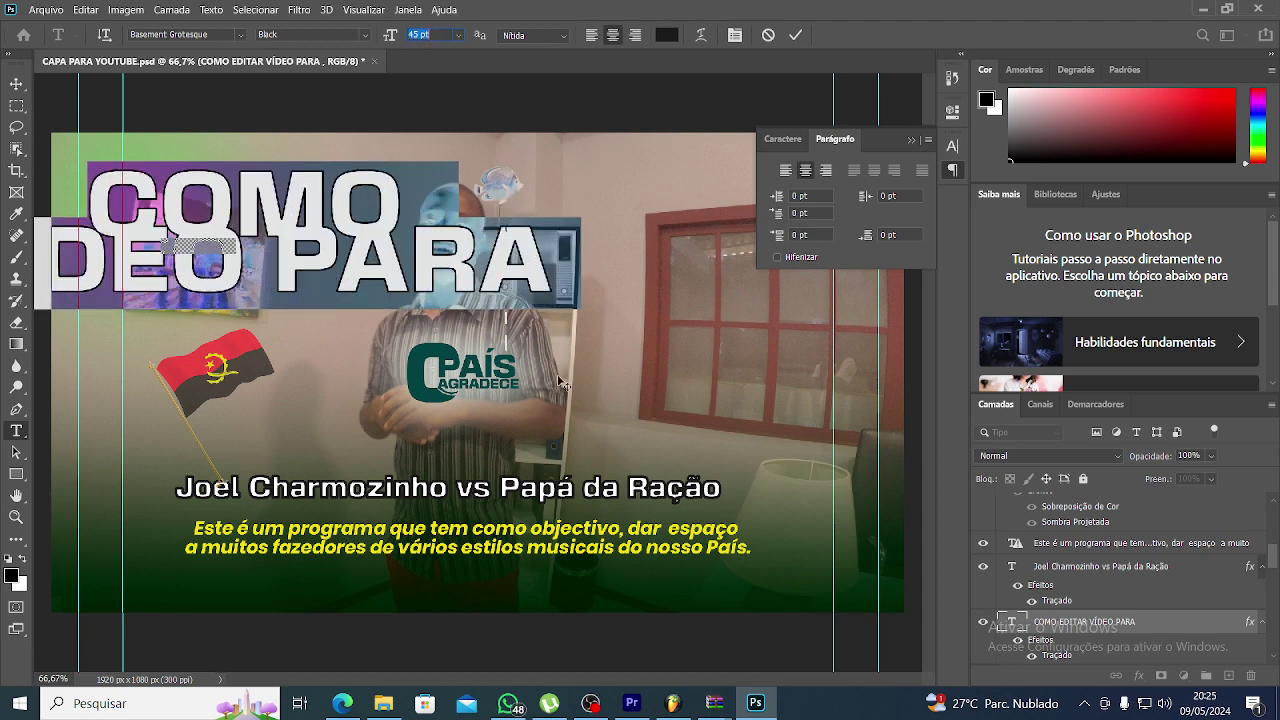
mouse_move(560, 382)
left_mouse_down()
mouse_move(767, 568)
mouse_move(776, 560)
left_mouse_up()
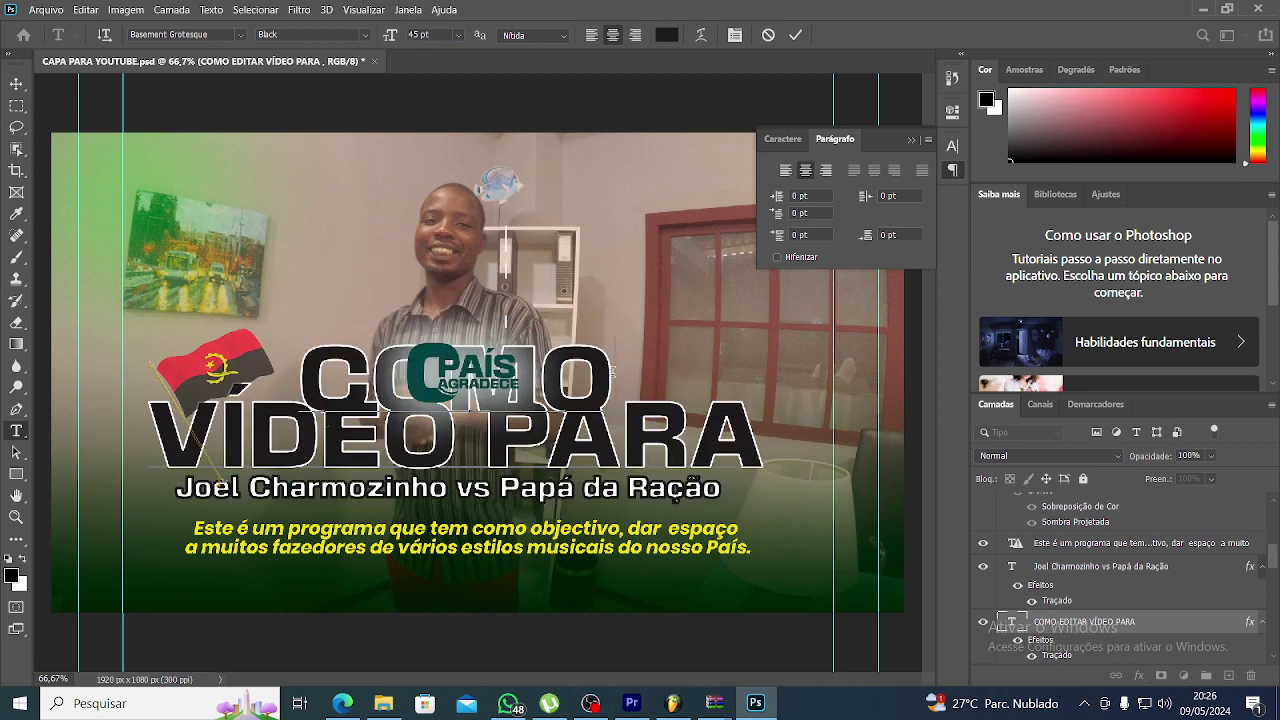
- Raise the leading to 50,92 pt, tighten VÍDEO PARA to about 40,92 pt, and commit the text
left_click(783, 139)
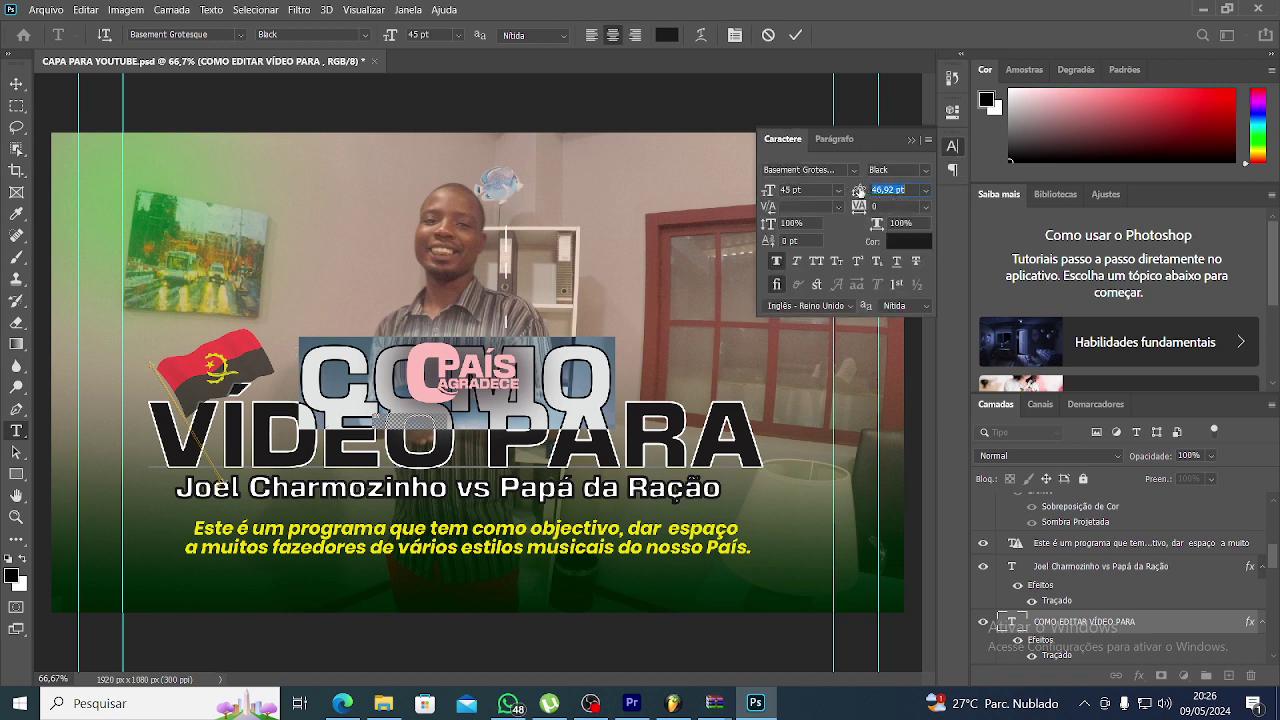
left_click_drag(858, 190, 884, 192)
triple_click(522, 432)
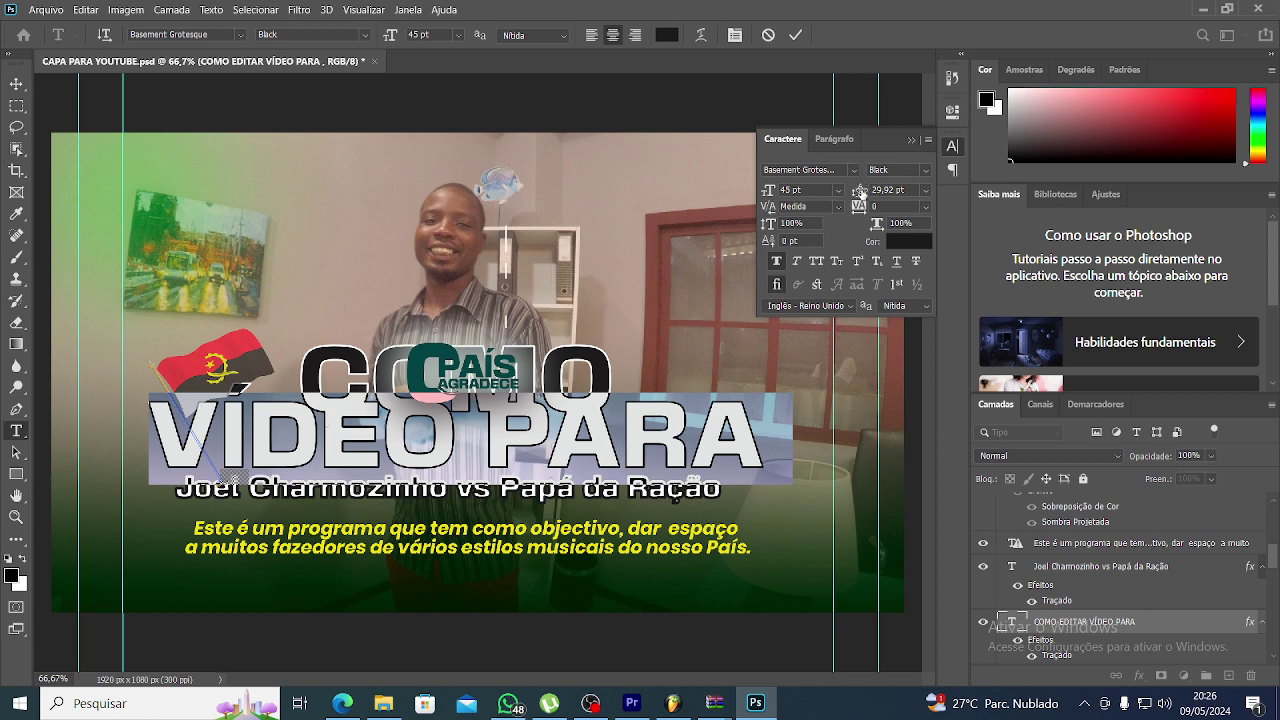
left_click_drag(860, 193, 870, 191)
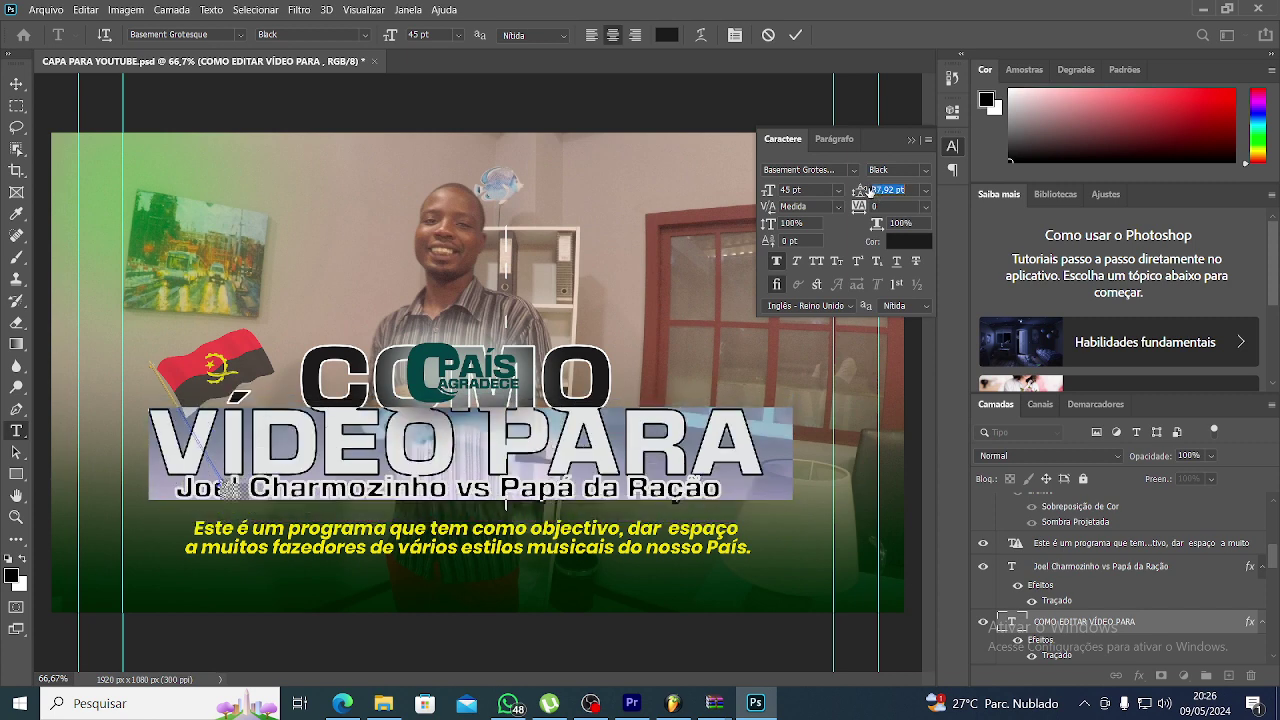
key("Up")
key("Up")
key("Up")
key("Up")
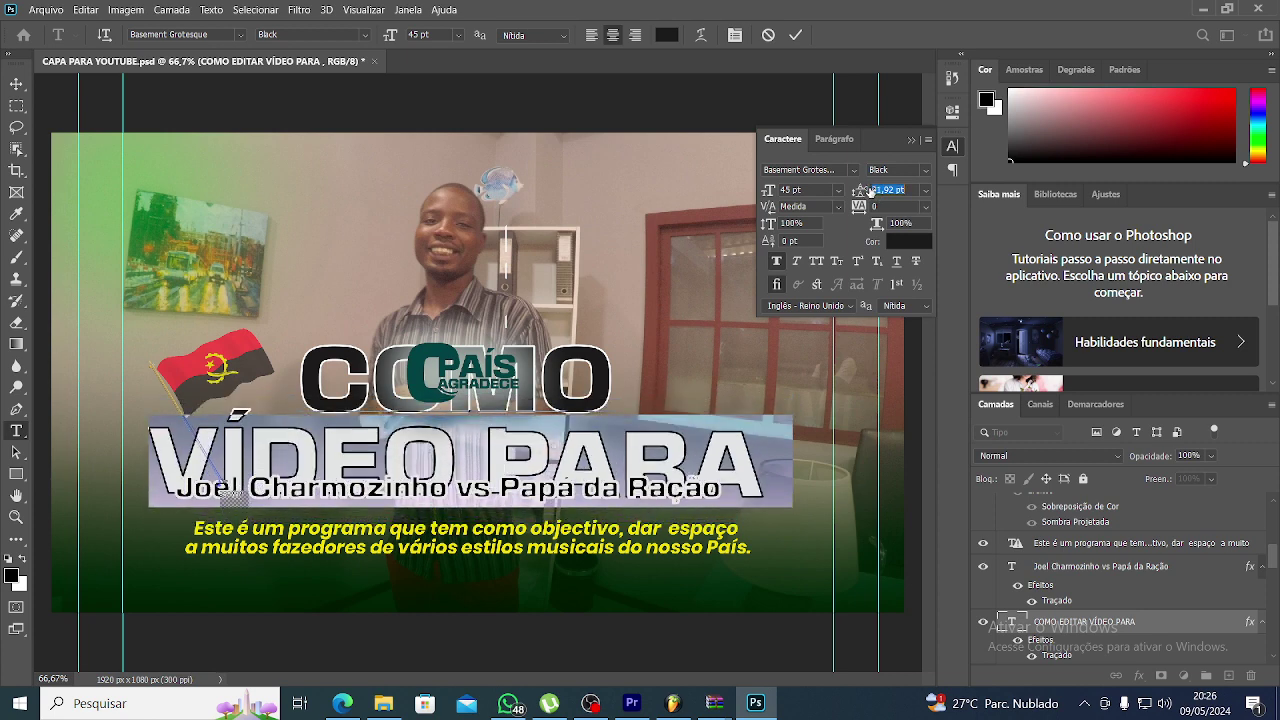
key("Down")
key("Up")
key("Up")
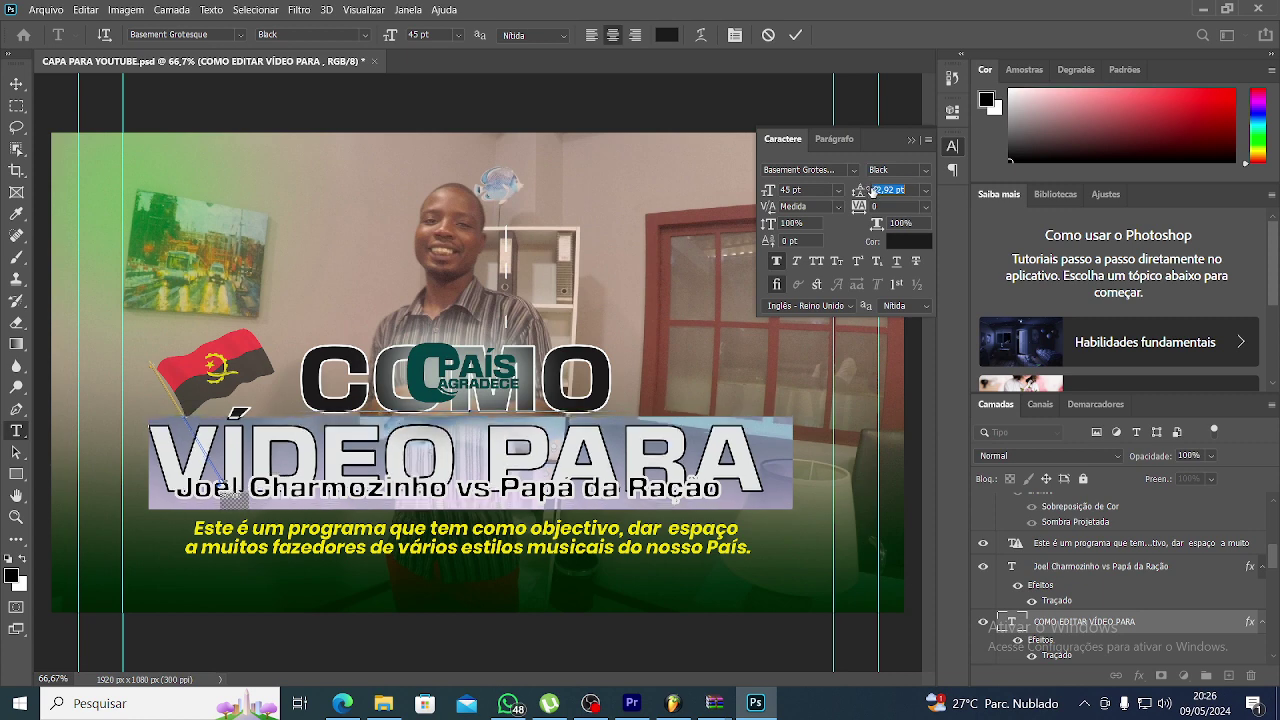
left_click(16, 84)
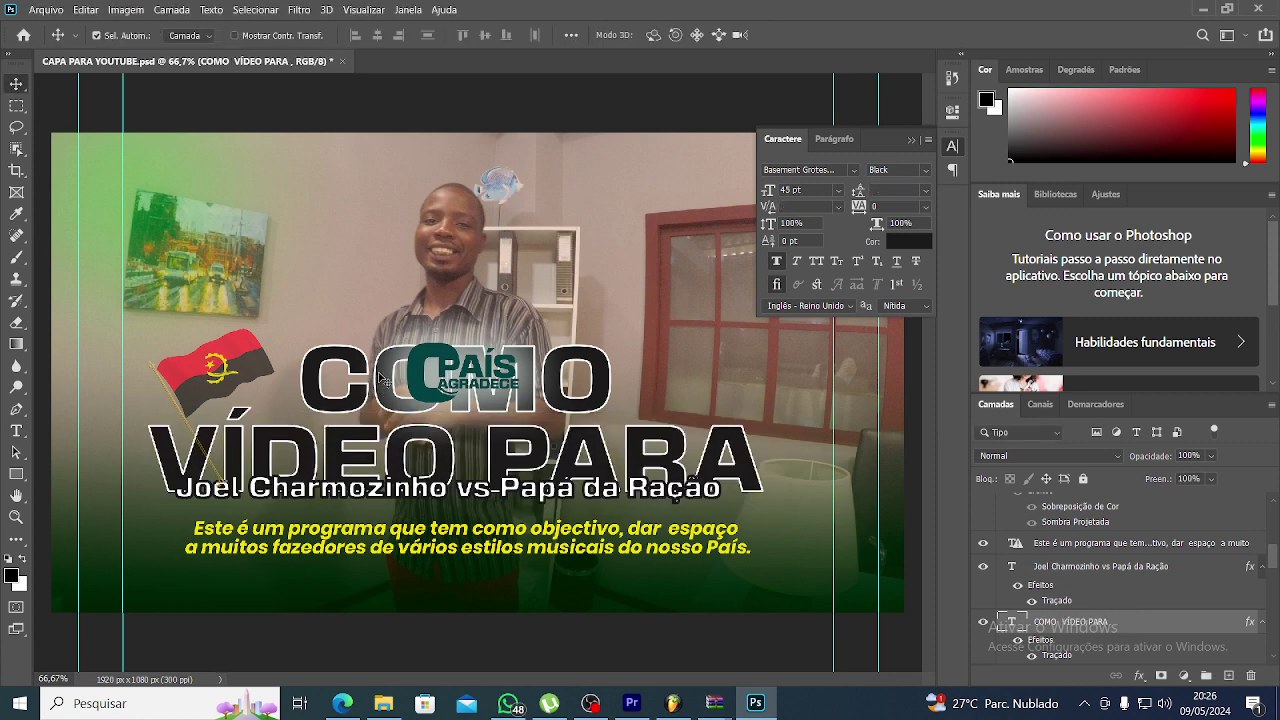
- Nudge the headline up and move the PAÍS AGRADECE logo off the shirt to sit right of COMO
mouse_move(381, 376)
left_mouse_down()
mouse_move(383, 348)
mouse_move(384, 362)
left_mouse_up()
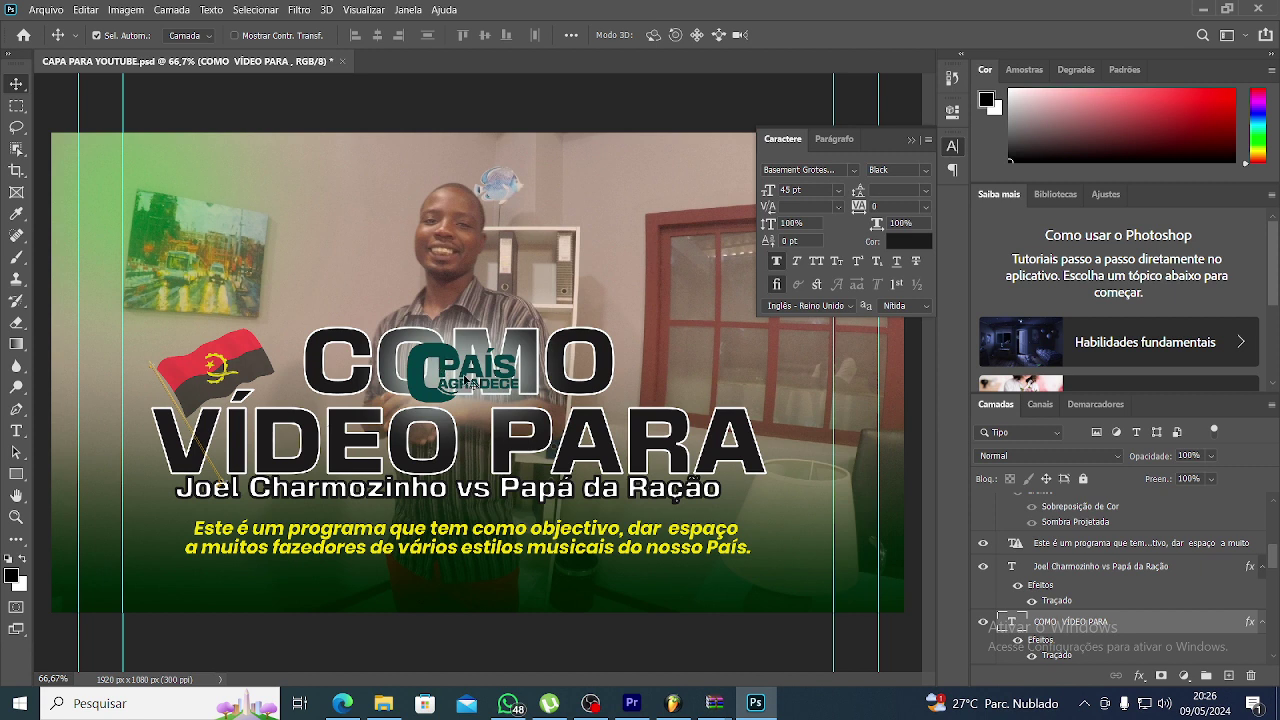
left_click(468, 382)
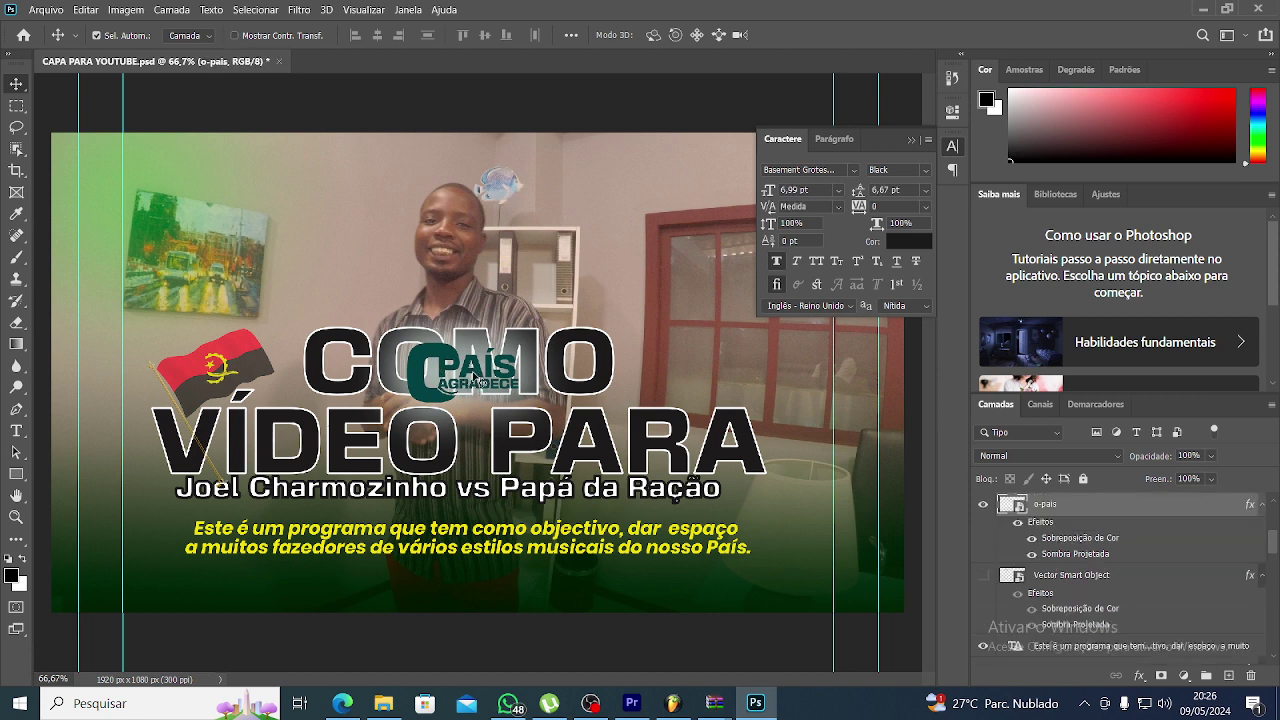
key("ctrl+t")
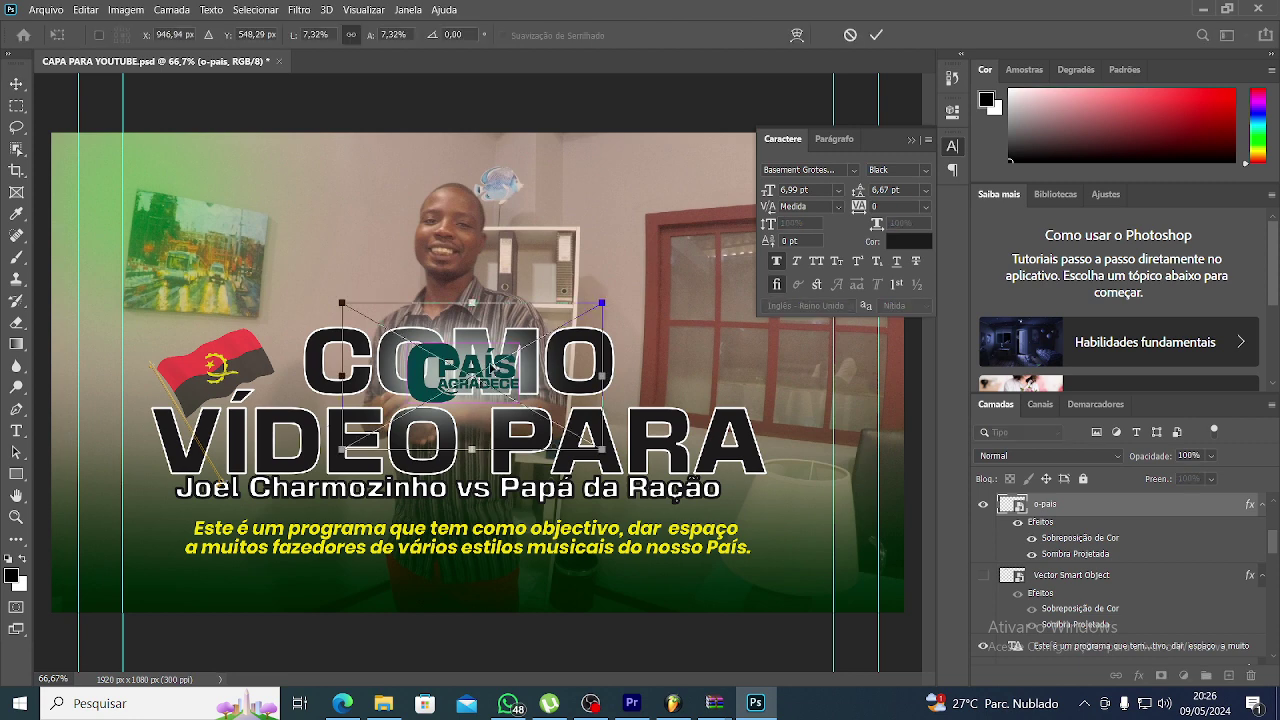
left_click_drag(507, 387, 730, 376)
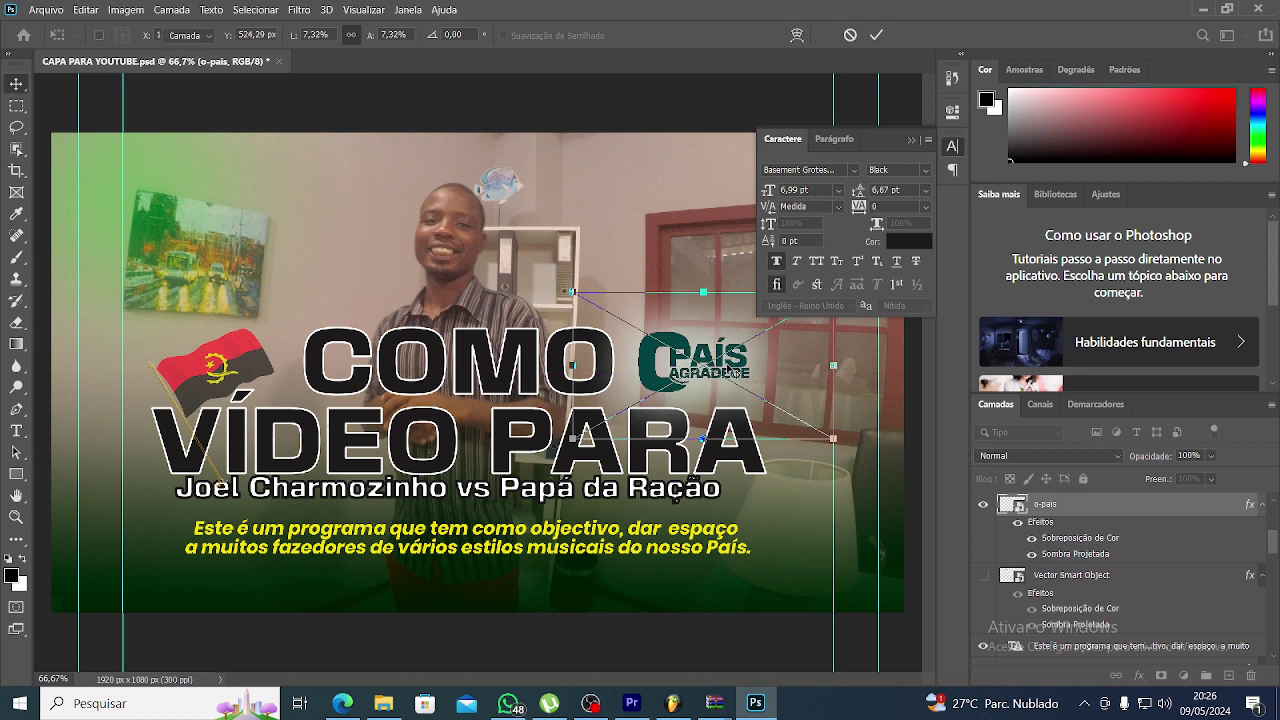
key("Return")
left_click(645, 450)
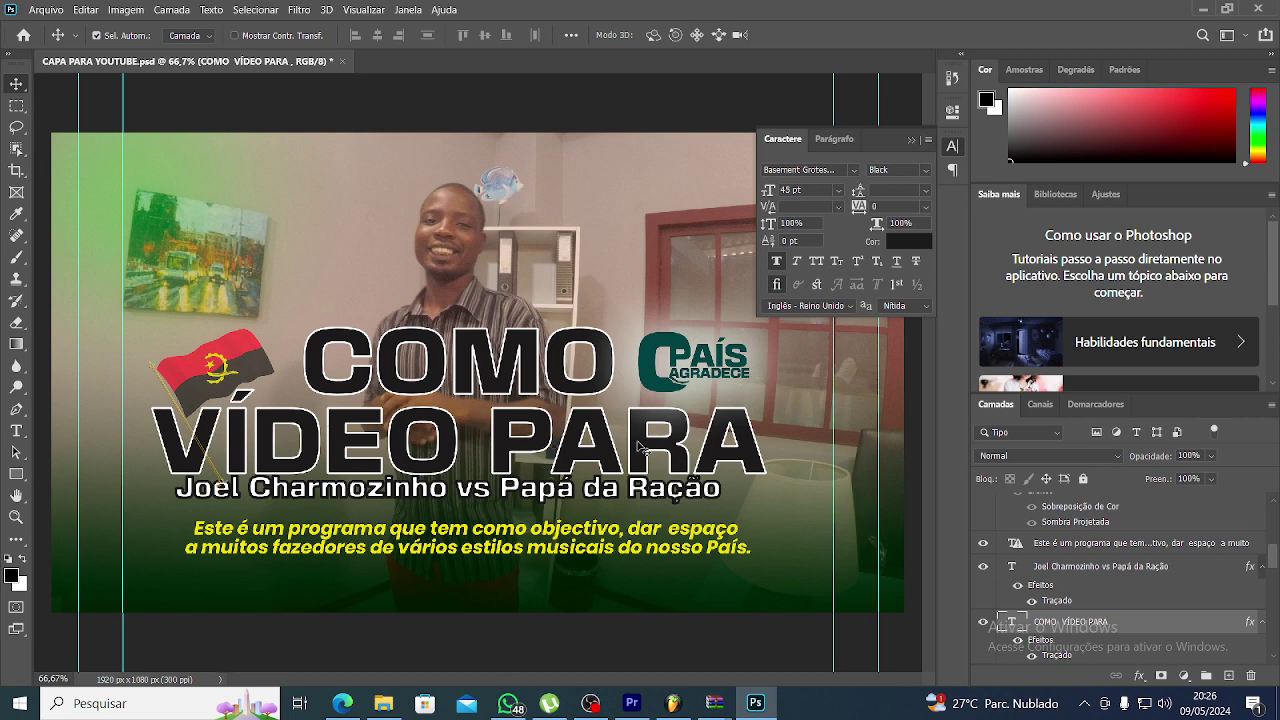
key("ctrl")
key("ctrl+t")
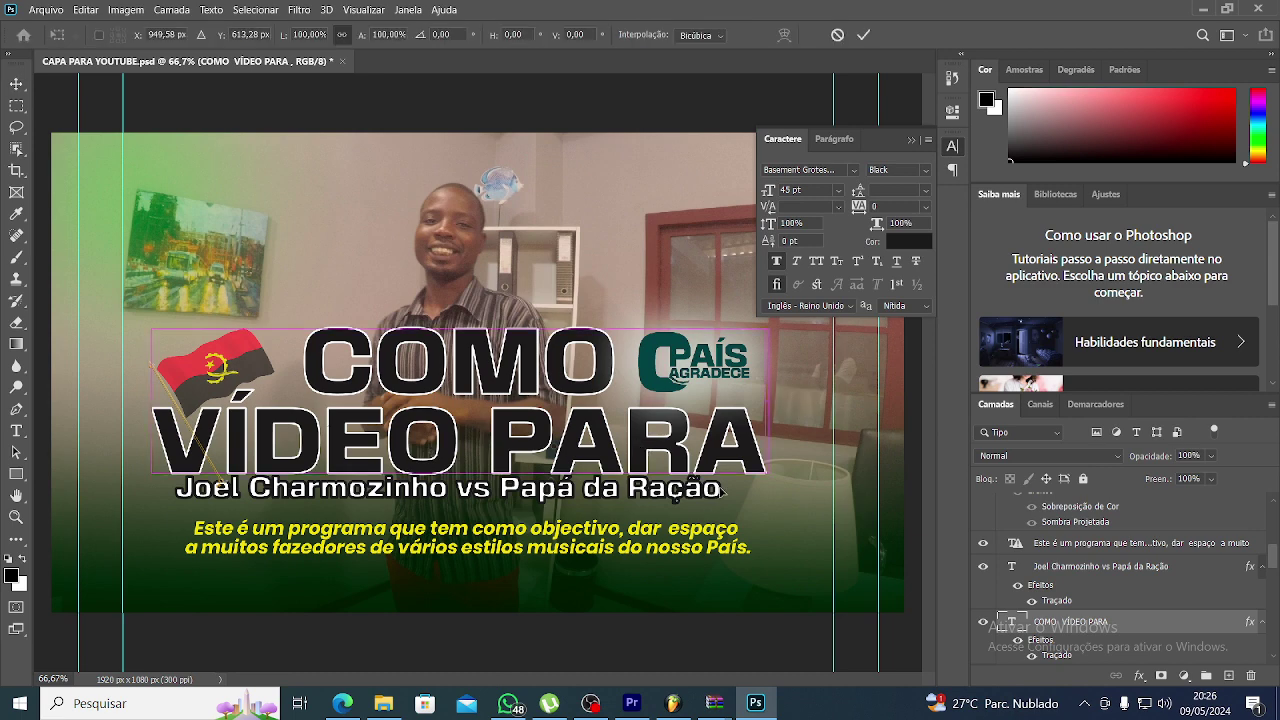
left_click_drag(777, 484, 682, 450)
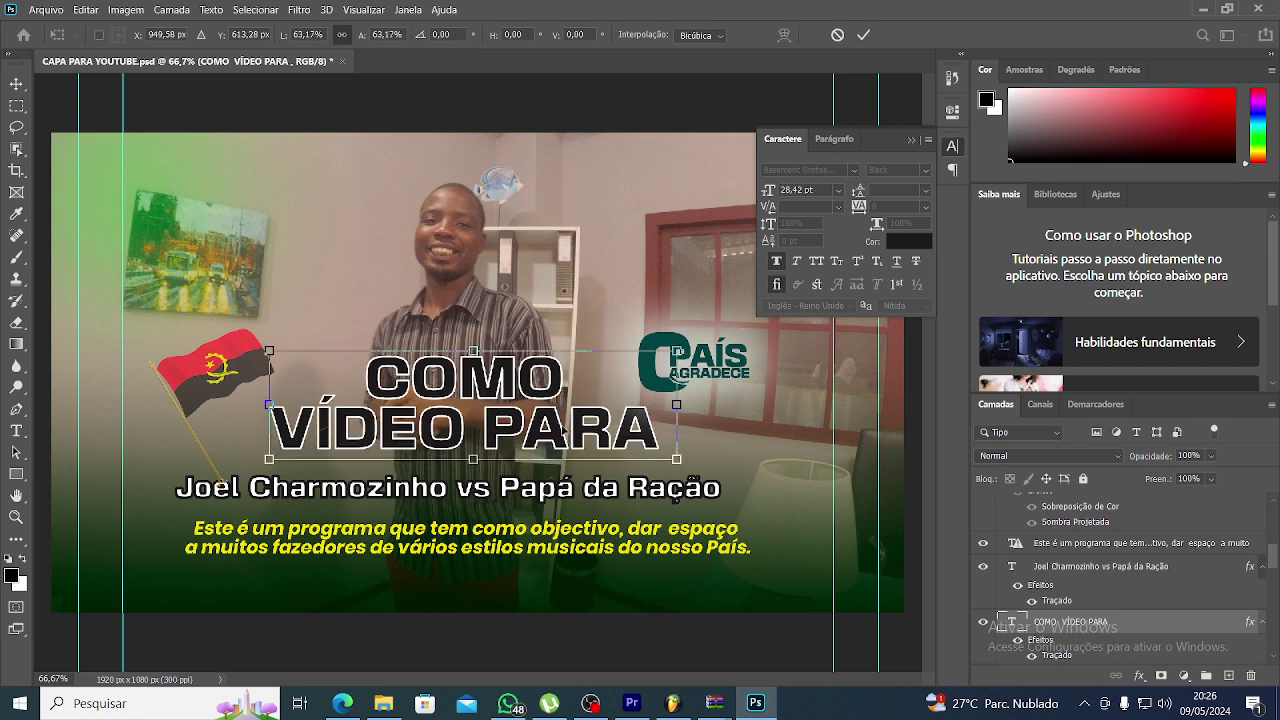
left_click_drag(547, 425, 535, 444)
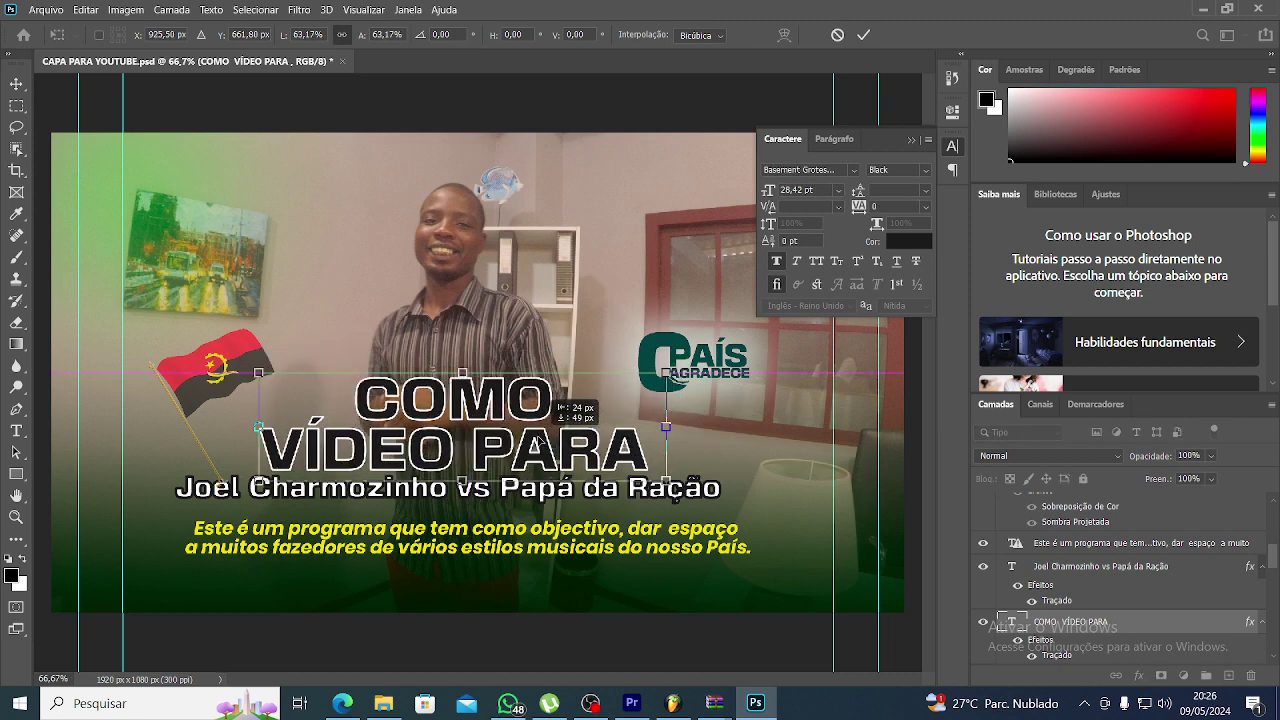
key("Return")
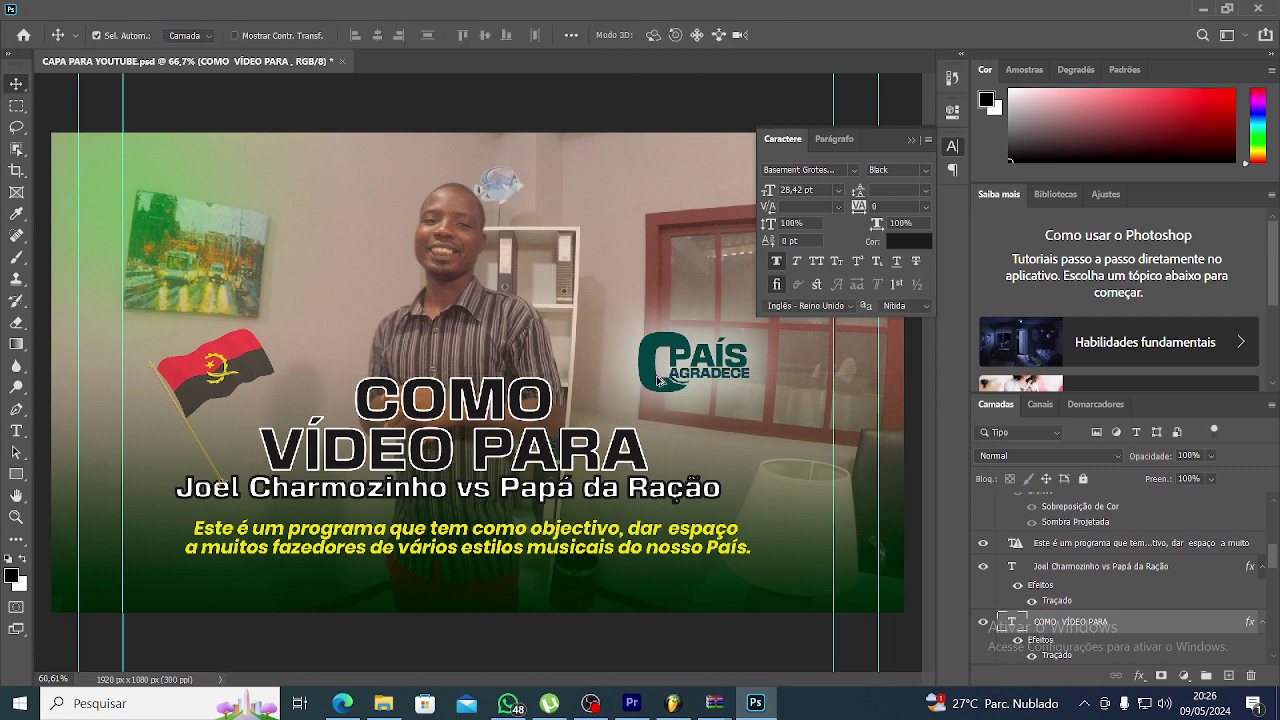
scroll(658, 380, "down", 2)
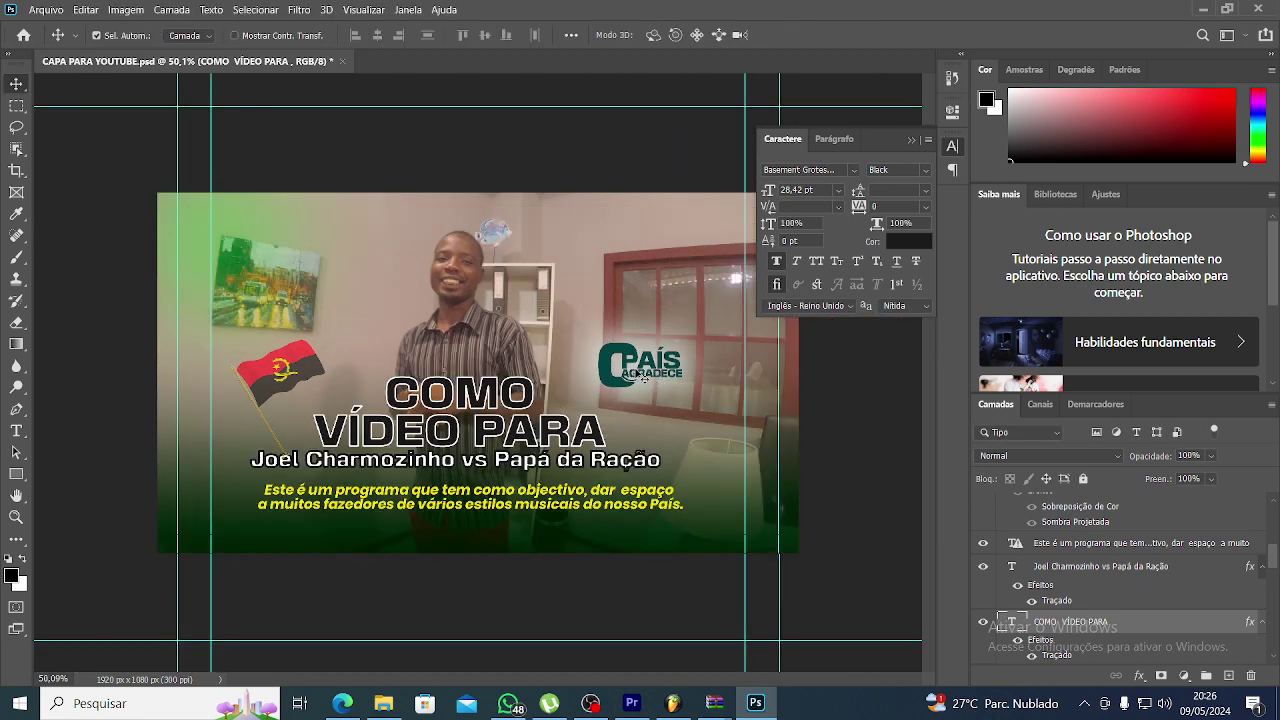
mouse_move(643, 375)
left_mouse_down()
mouse_move(501, 347)
mouse_move(545, 371)
left_mouse_up()
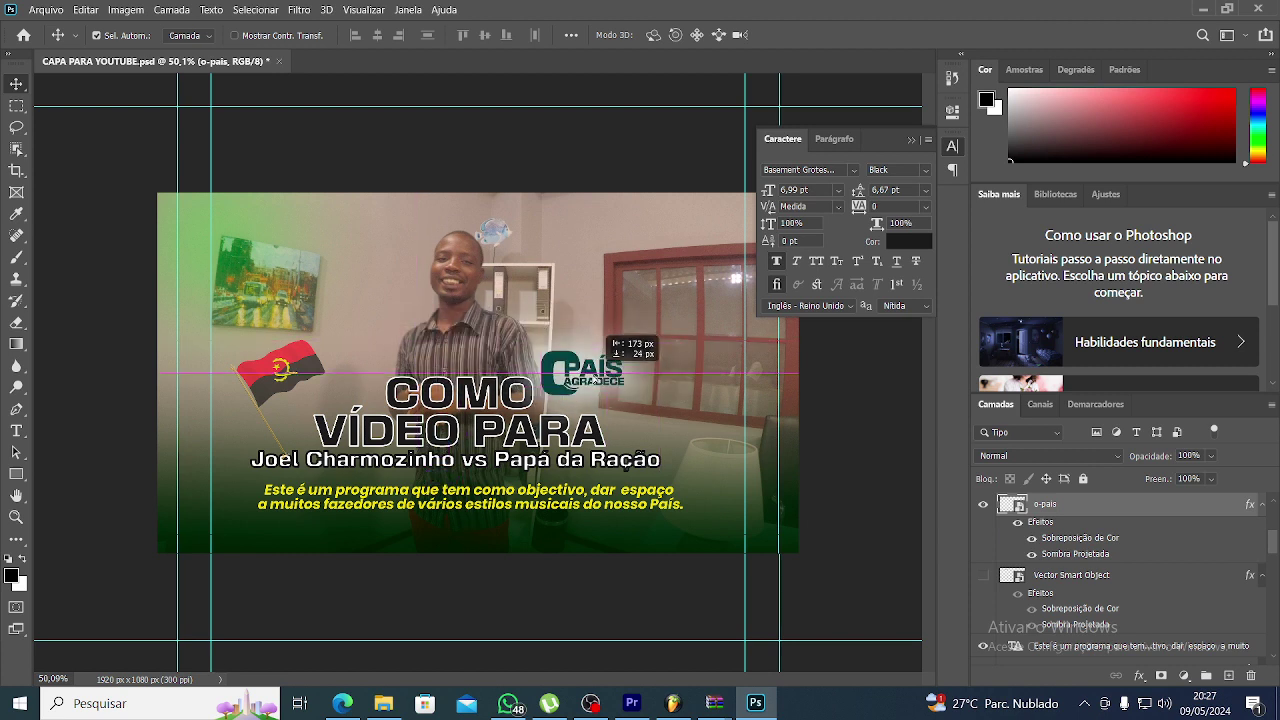
mouse_move(595, 380)
left_mouse_down()
mouse_move(667, 420)
mouse_move(625, 383)
mouse_move(615, 396)
mouse_move(275, 219)
mouse_move(625, 245)
mouse_move(684, 355)
mouse_move(707, 349)
left_mouse_up()
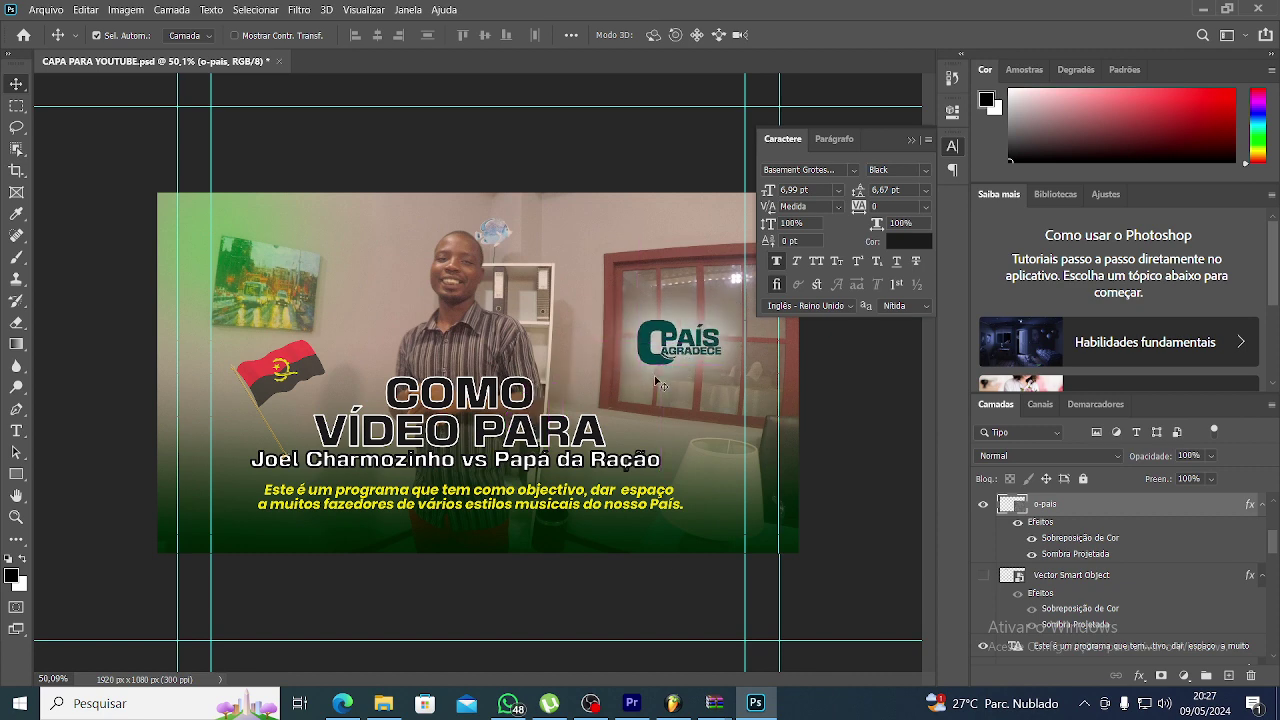
scroll(440, 278, "up", 3)
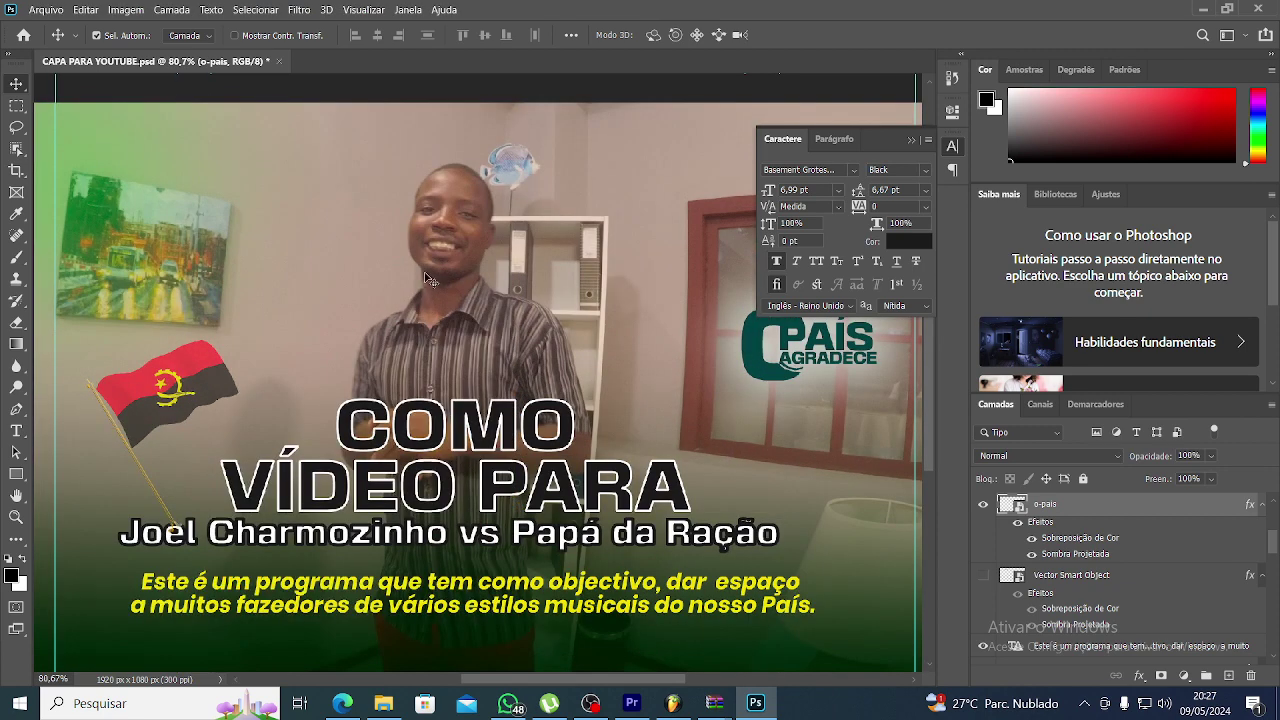
scroll(424, 280, "down", 2)
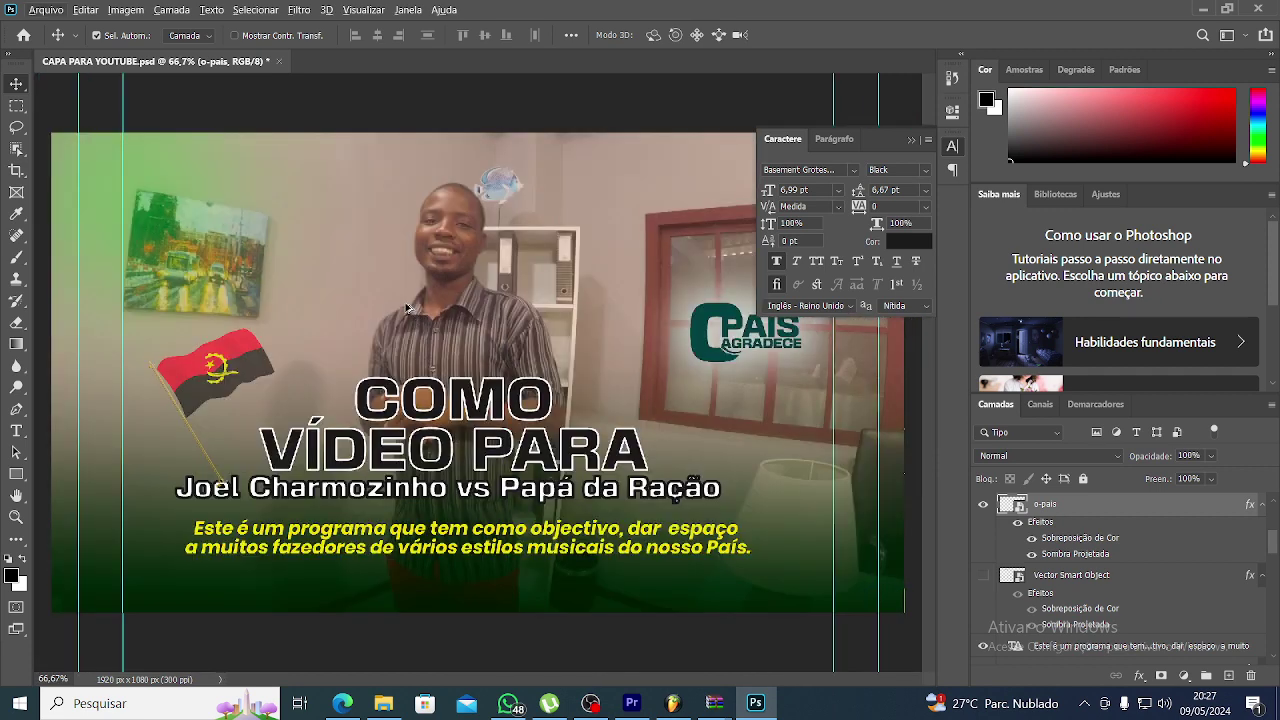
- Insert FAZER after COMO so the headline reads 'COMO FAZER VÍDEO PARA'
left_click(16, 431)
left_click(548, 398)
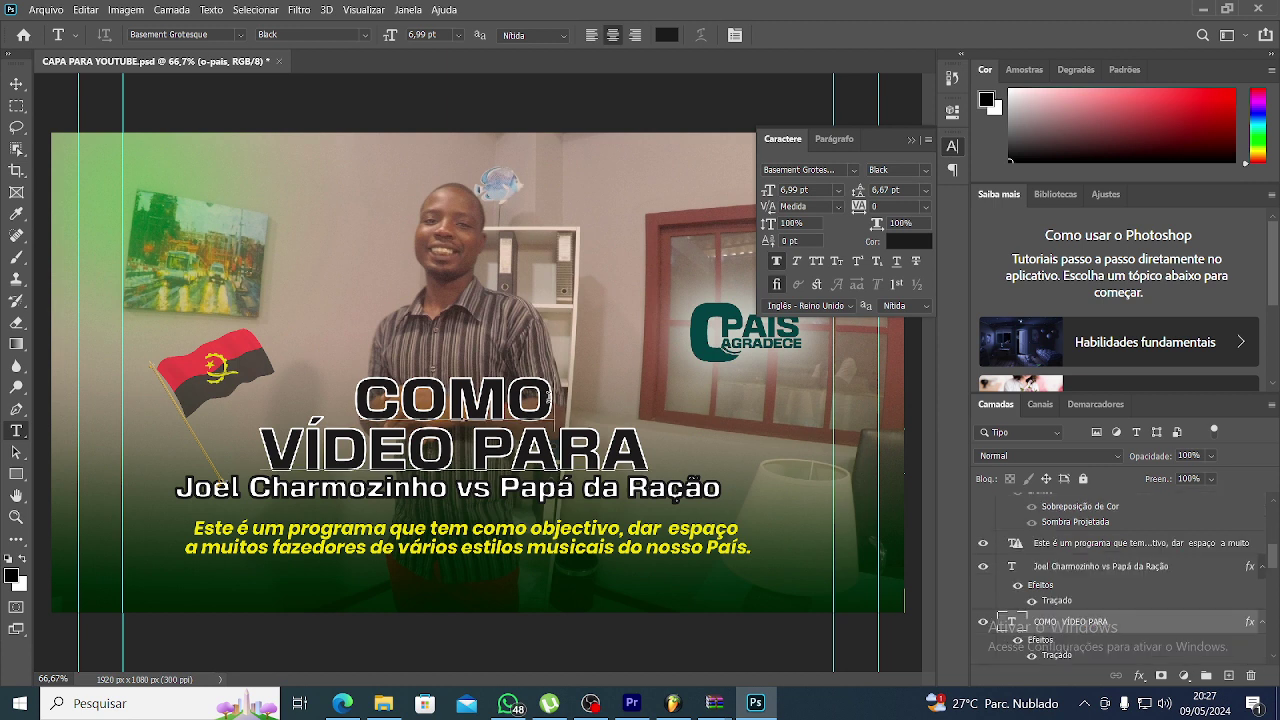
type("E")
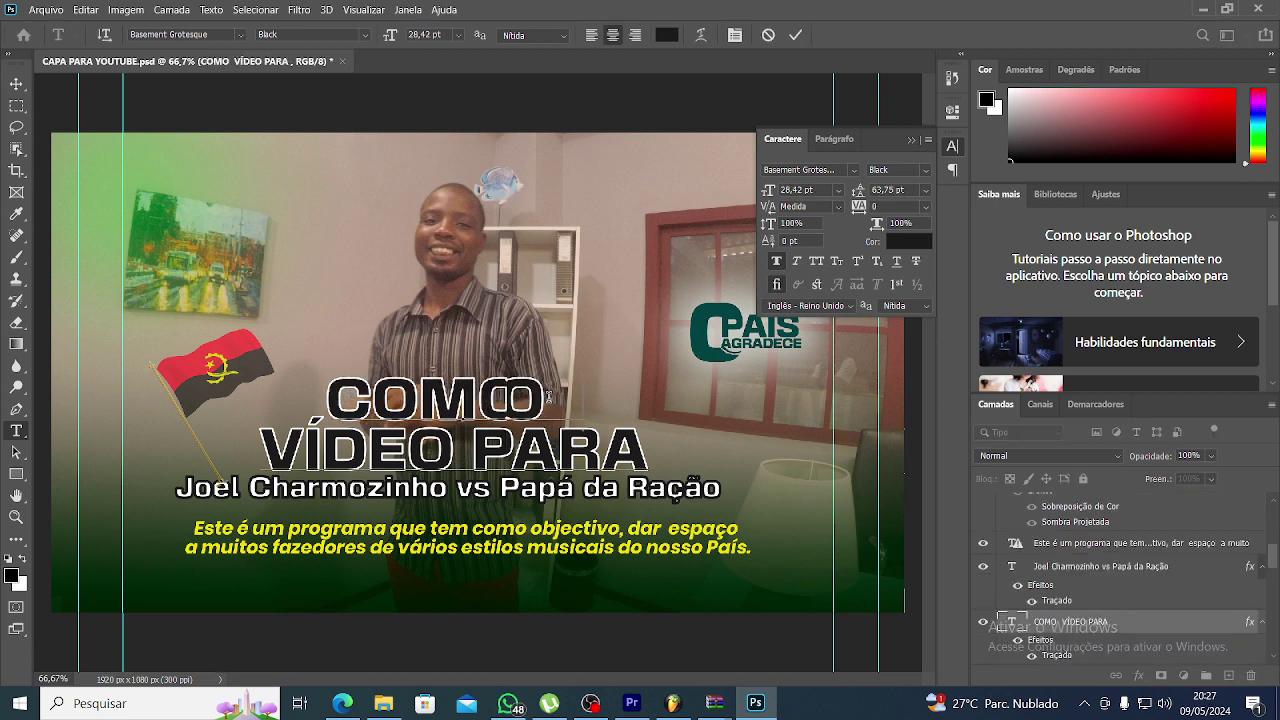
type("DI")
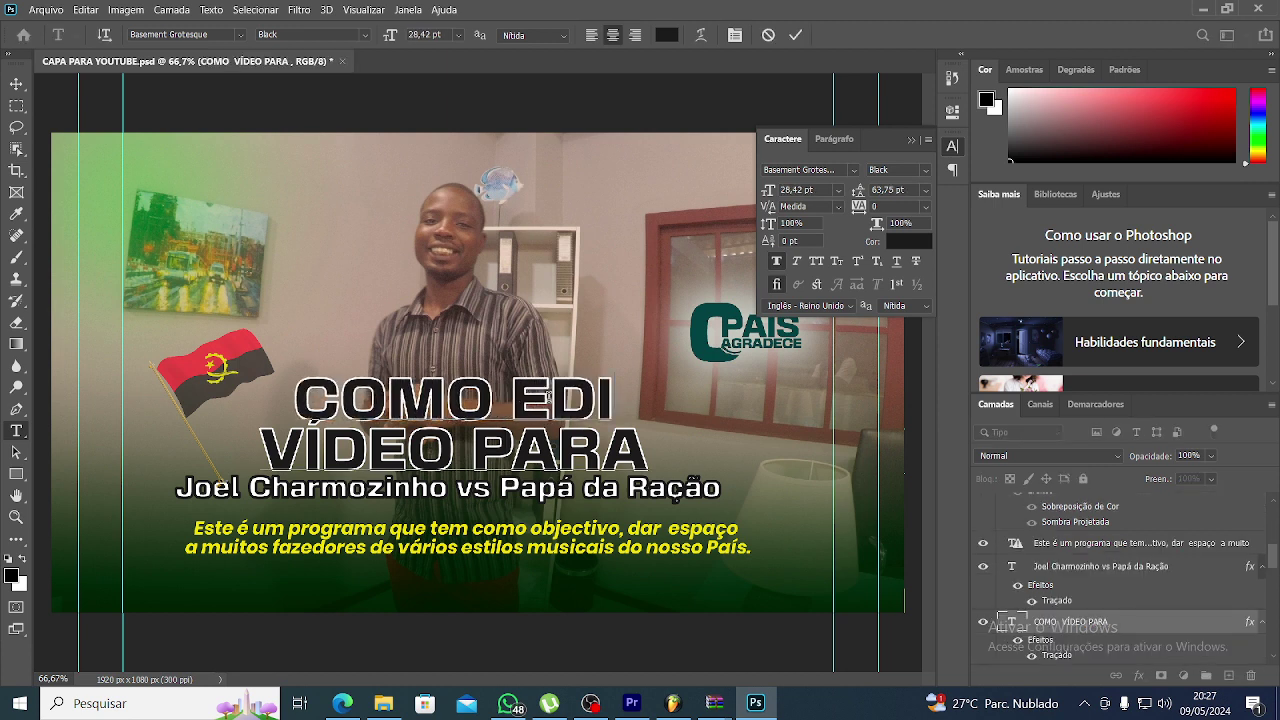
type("TAR")
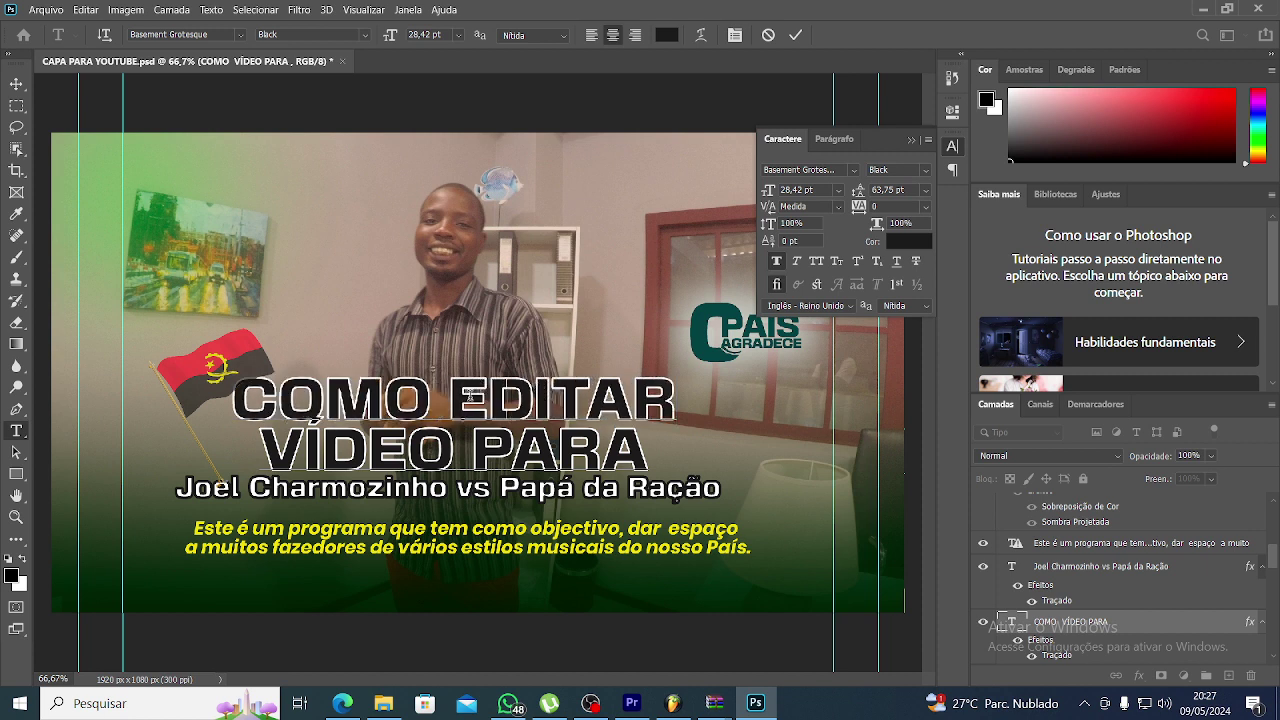
left_click_drag(450, 400, 676, 380)
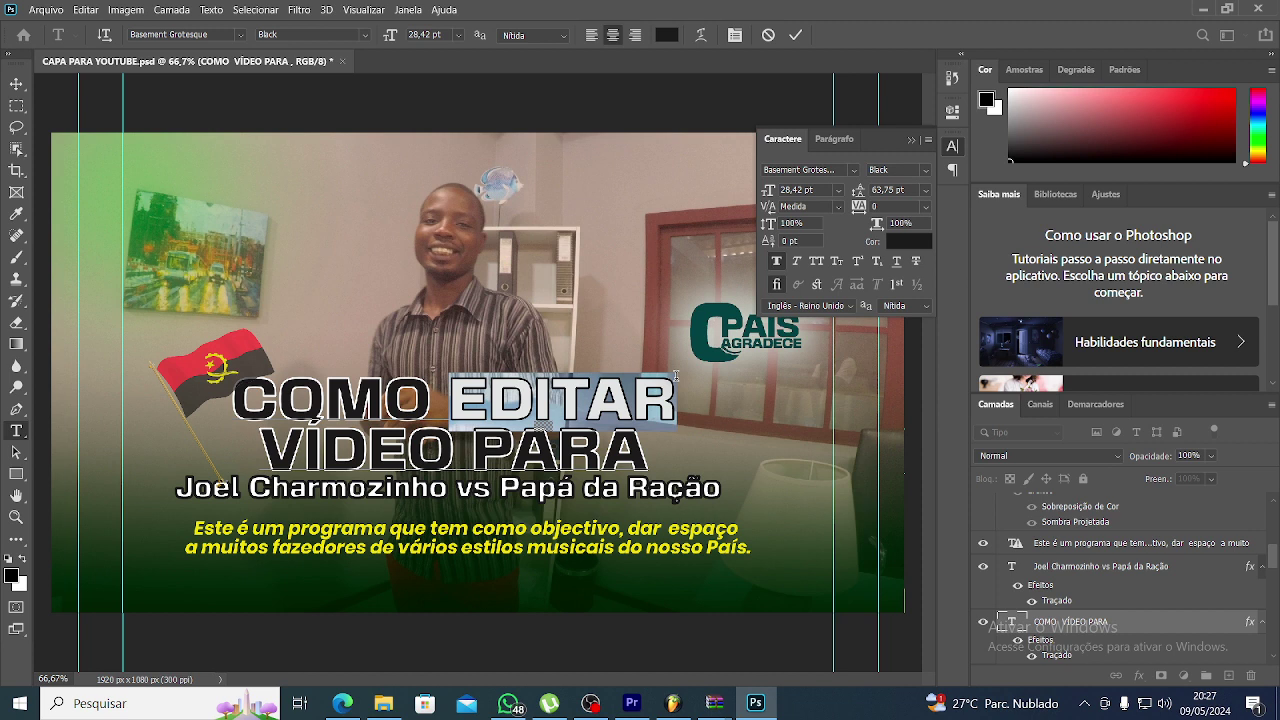
type("FAZER")
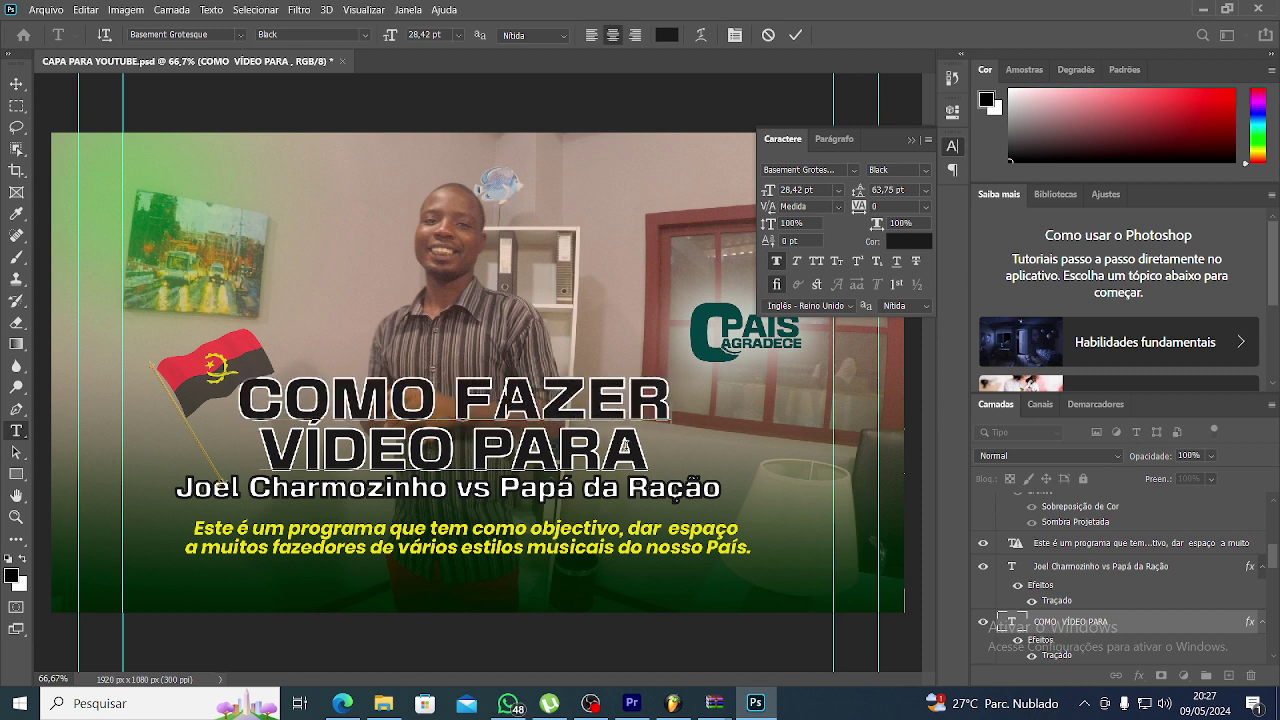
left_click(16, 84)
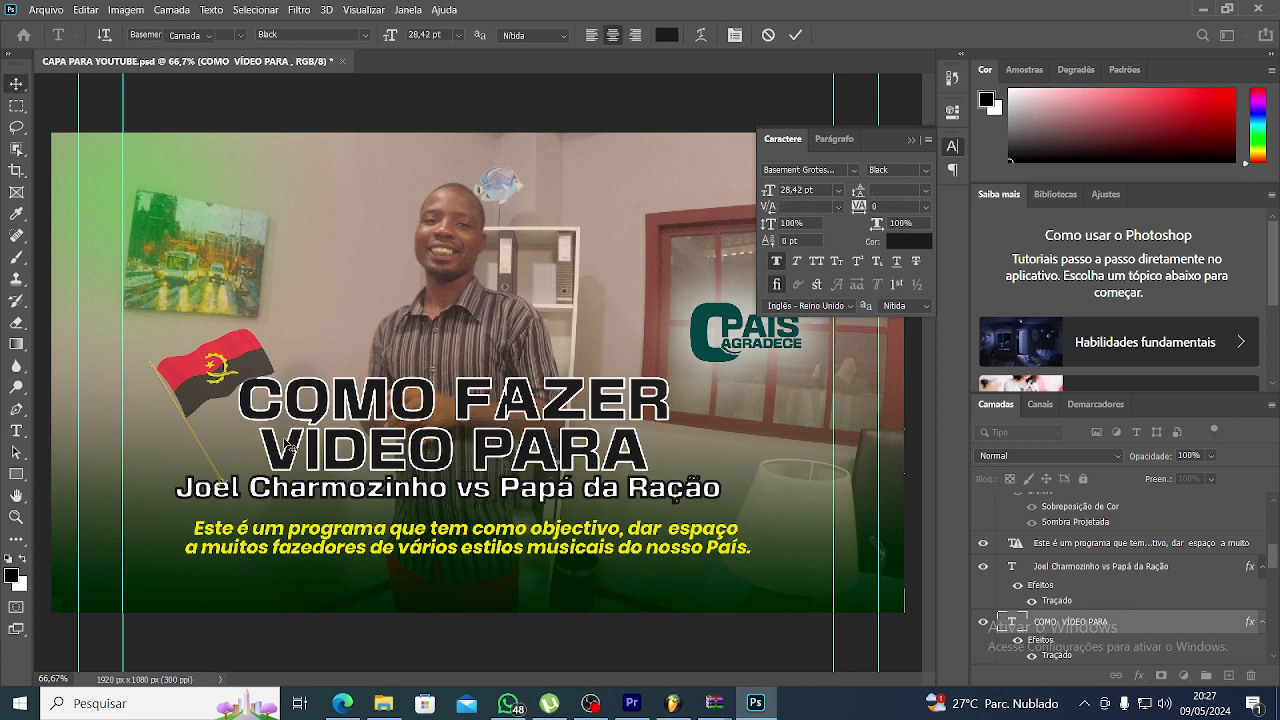
left_click(300, 497)
- Change the subtitle to 'DE ABERTURA PARA O SEU CANAL' at 16 pt and shift it slightly lower
double_click(302, 497)
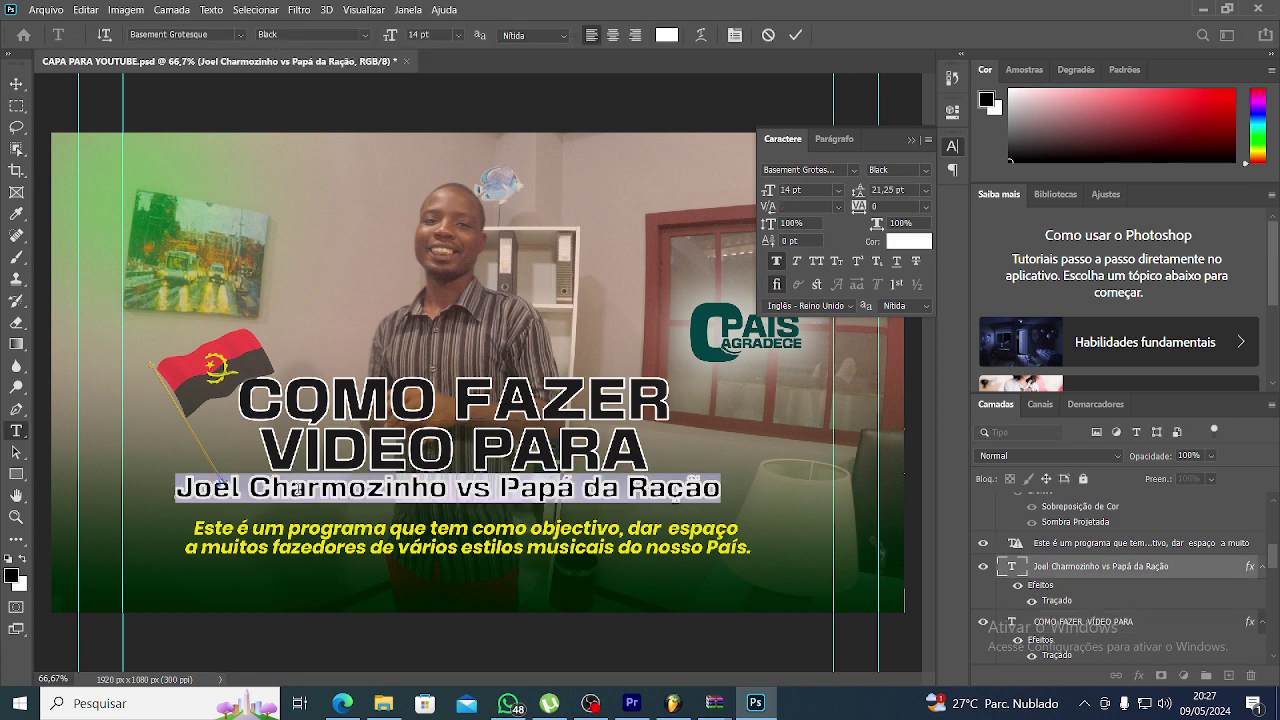
type("DE A")
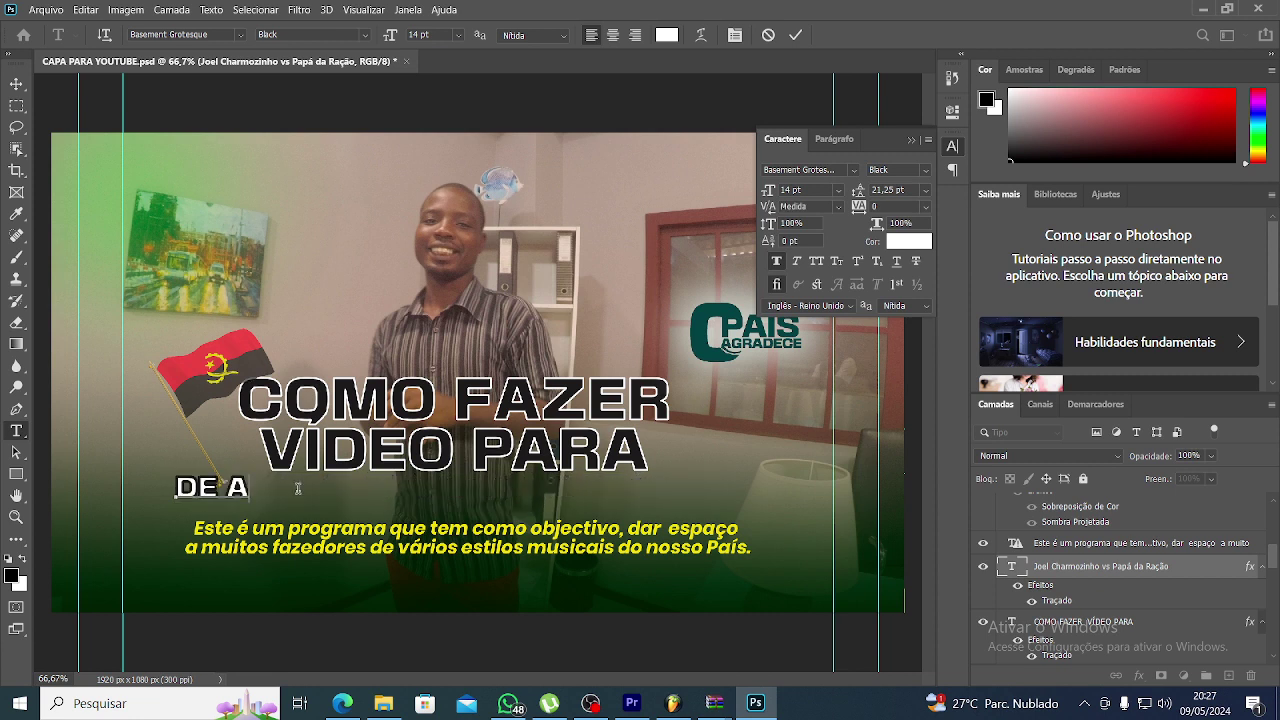
type("BERTURA")
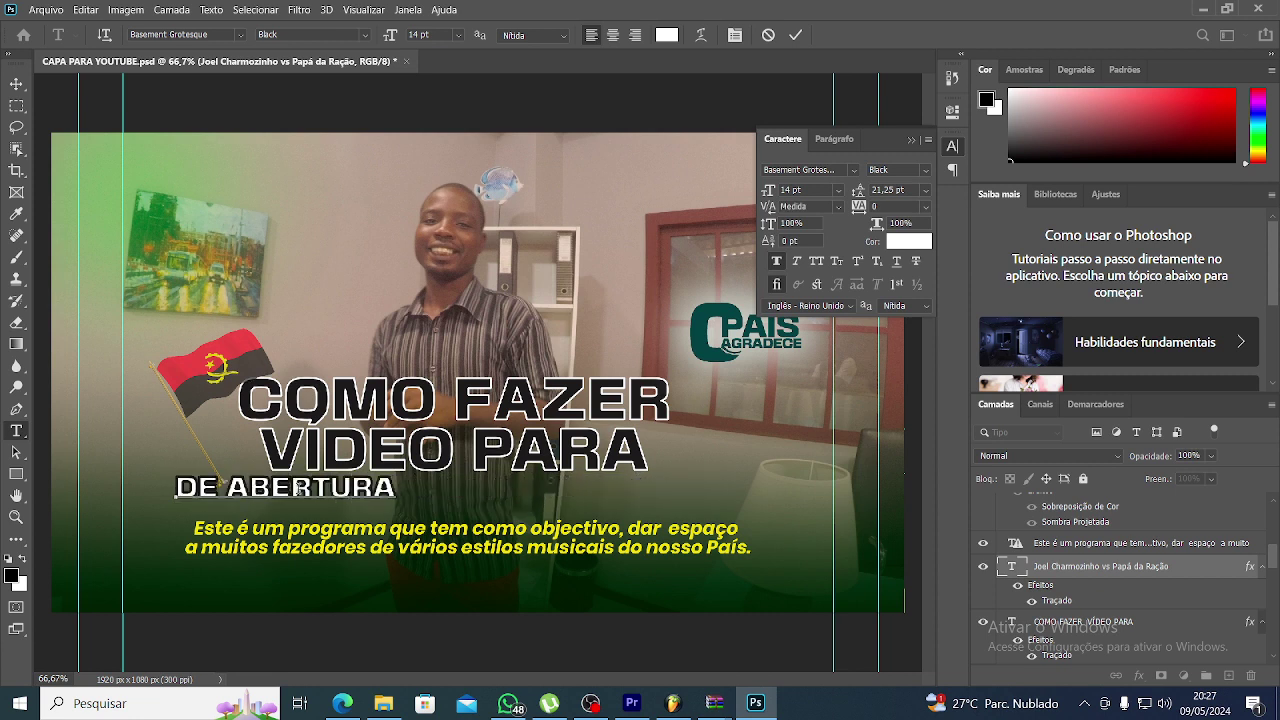
type(" P")
type("ARA O")
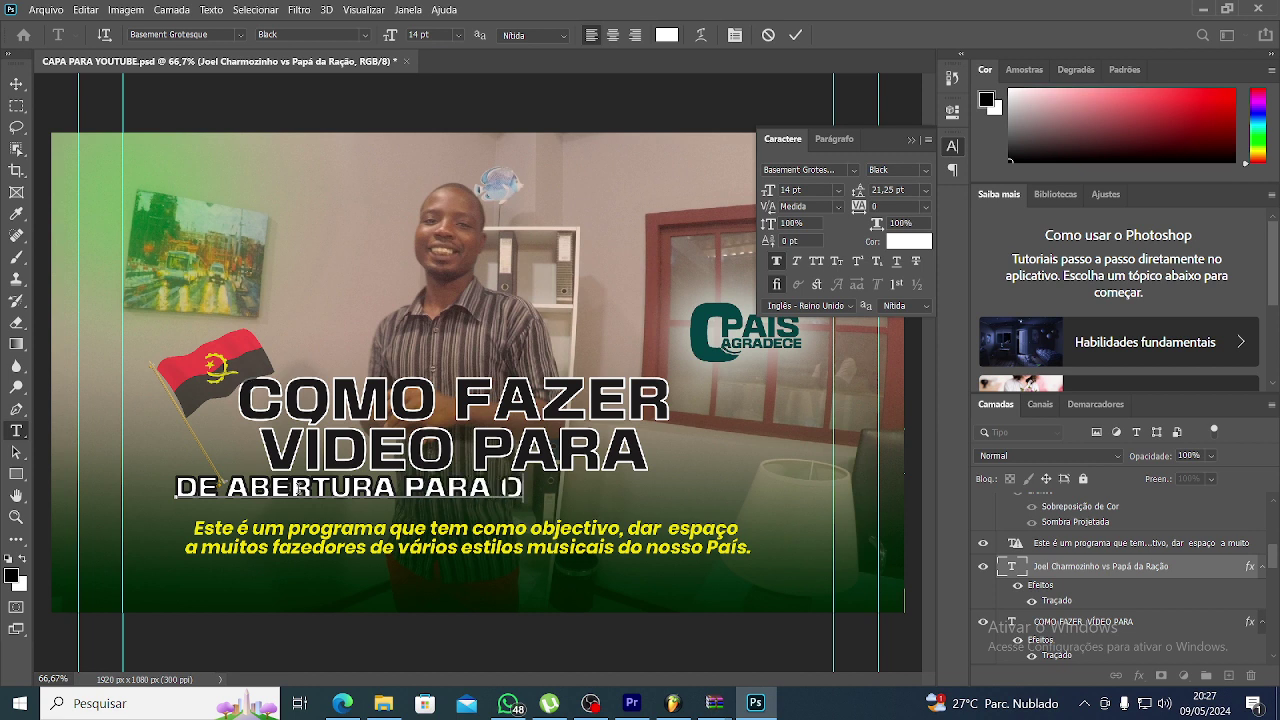
type(" SEU ")
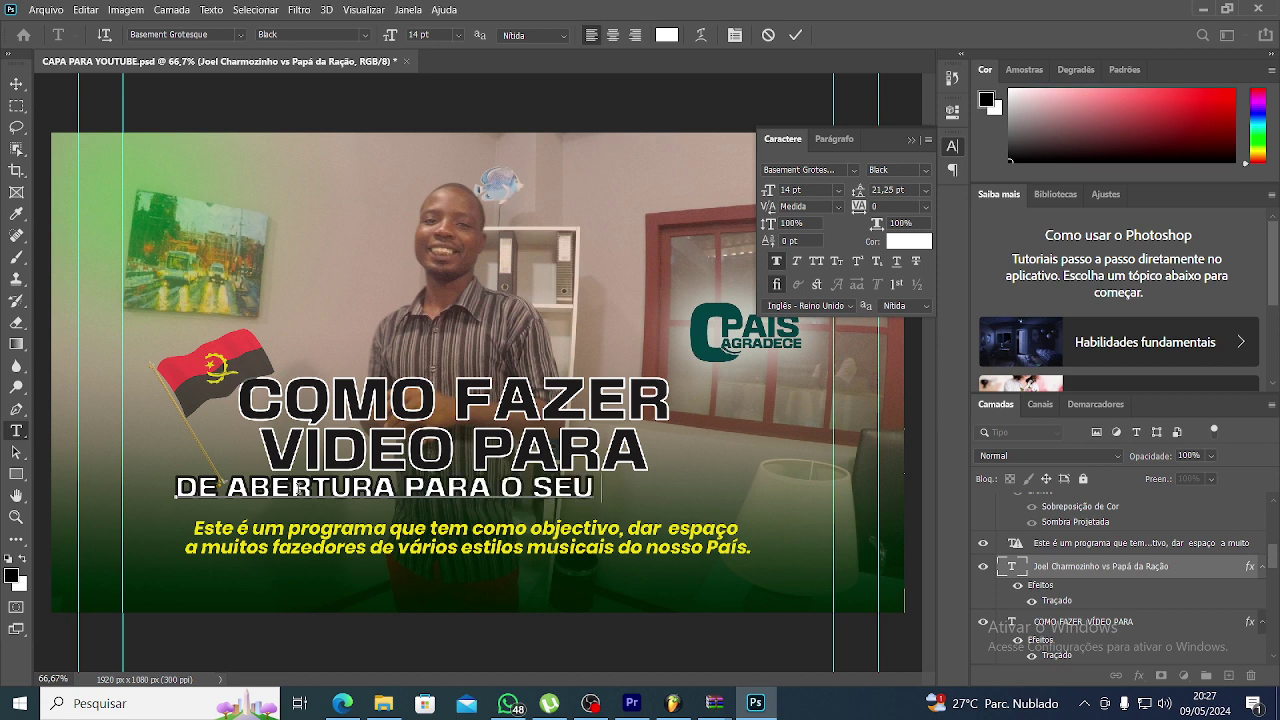
type("CANAL")
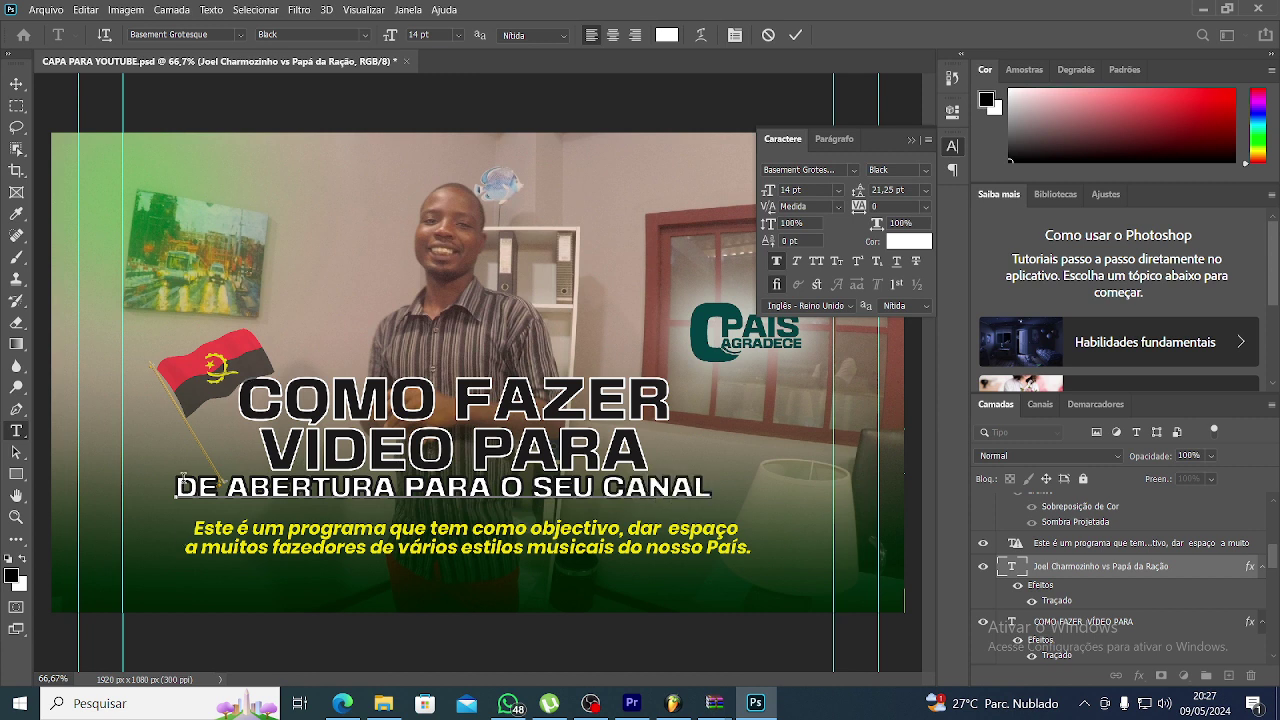
left_click_drag(178, 495, 716, 497)
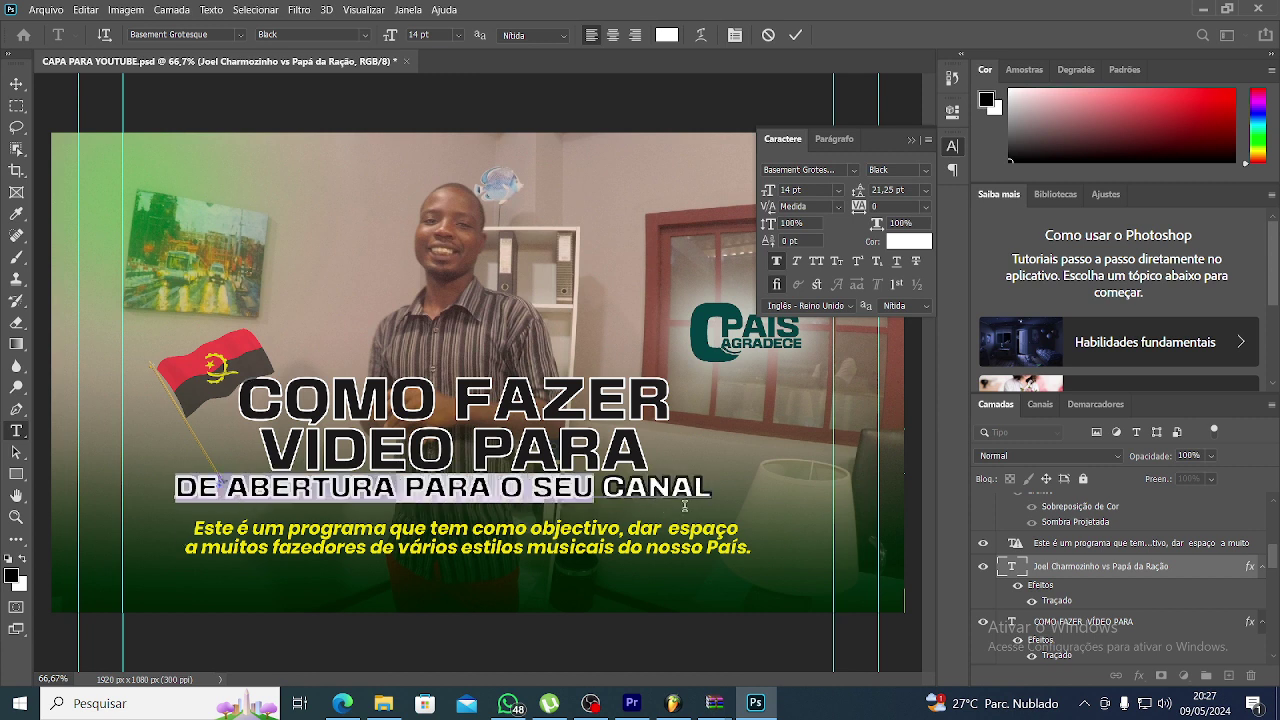
left_click(808, 189)
key("Up")
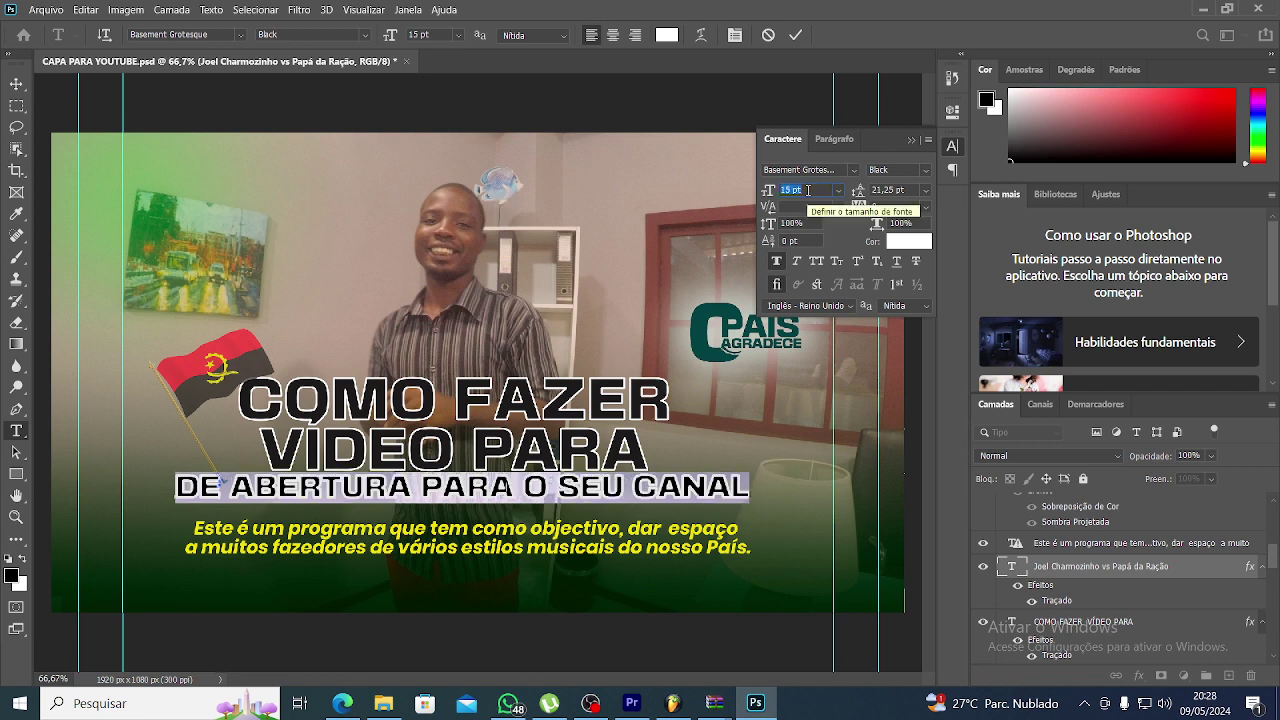
key("Up")
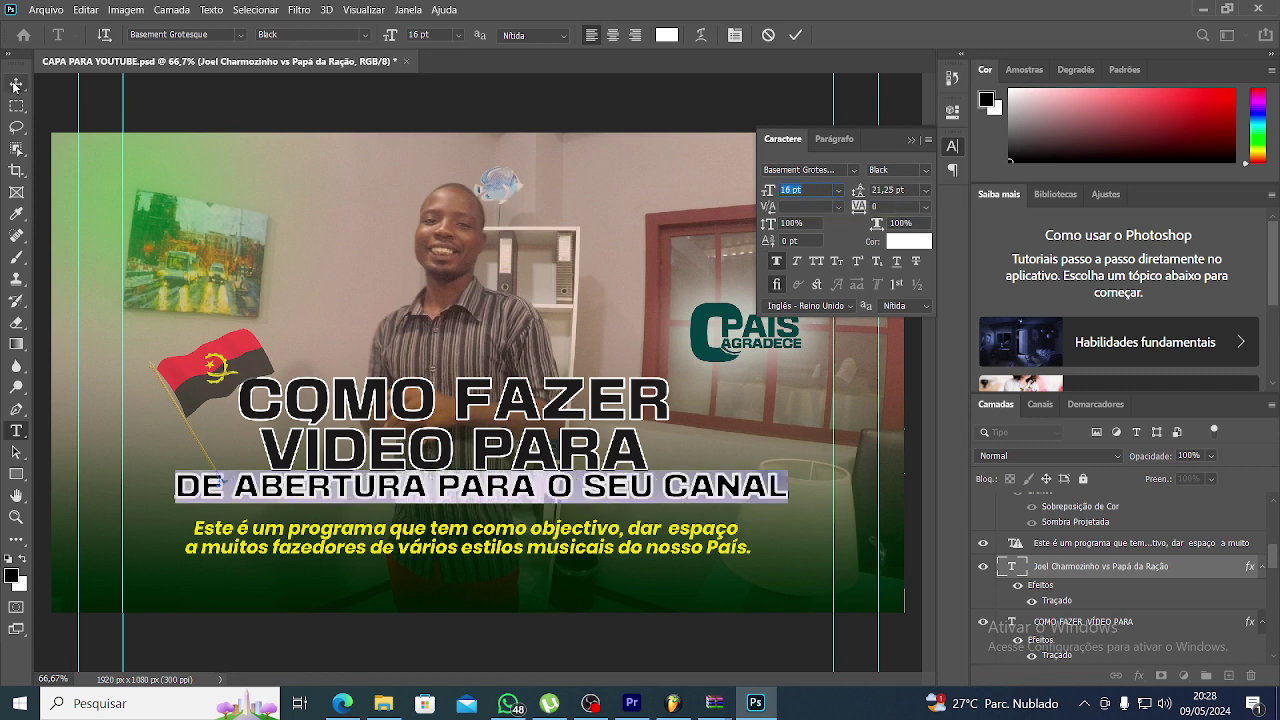
left_click(16, 84)
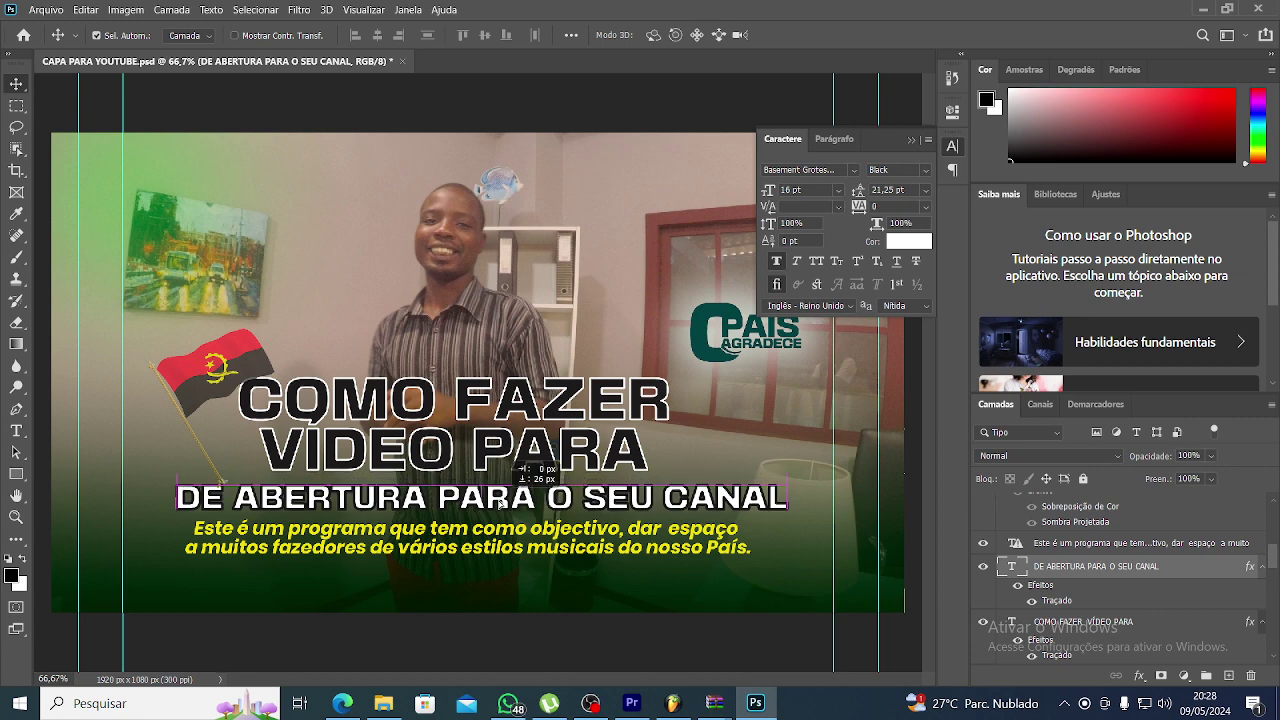
left_click_drag(506, 496, 506, 508)
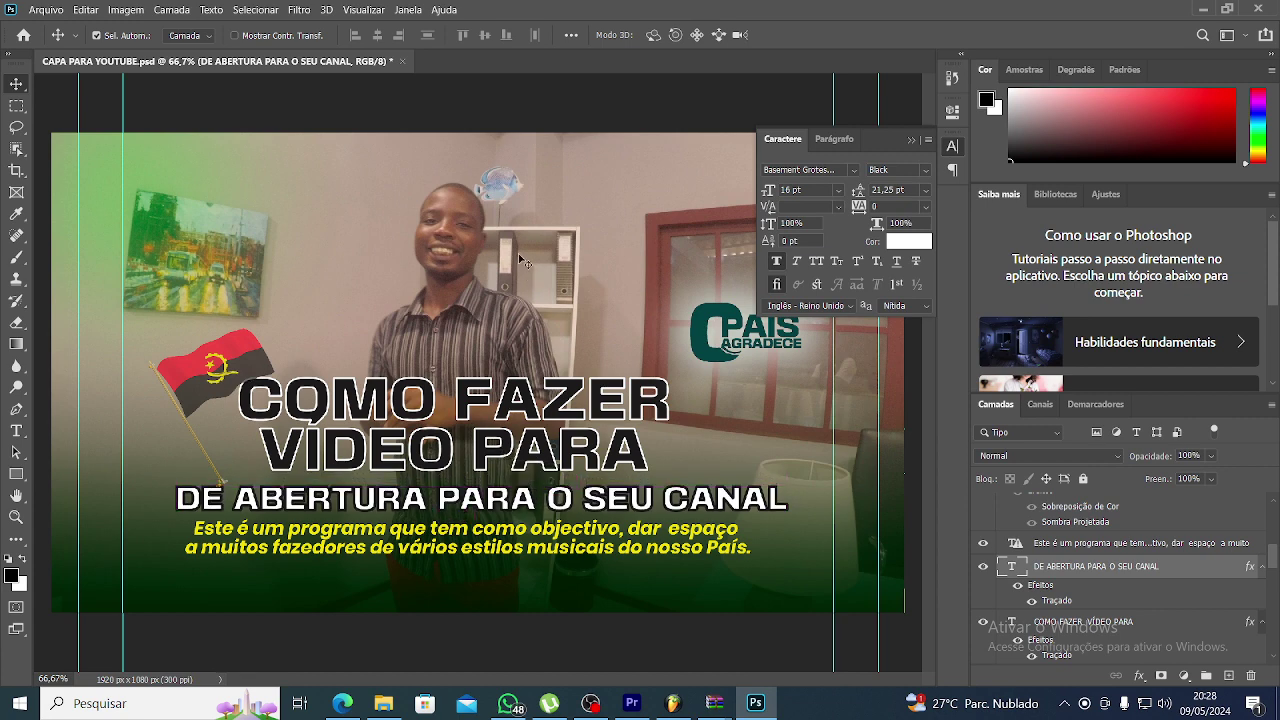
scroll(505, 263, "down", 2, "alt")
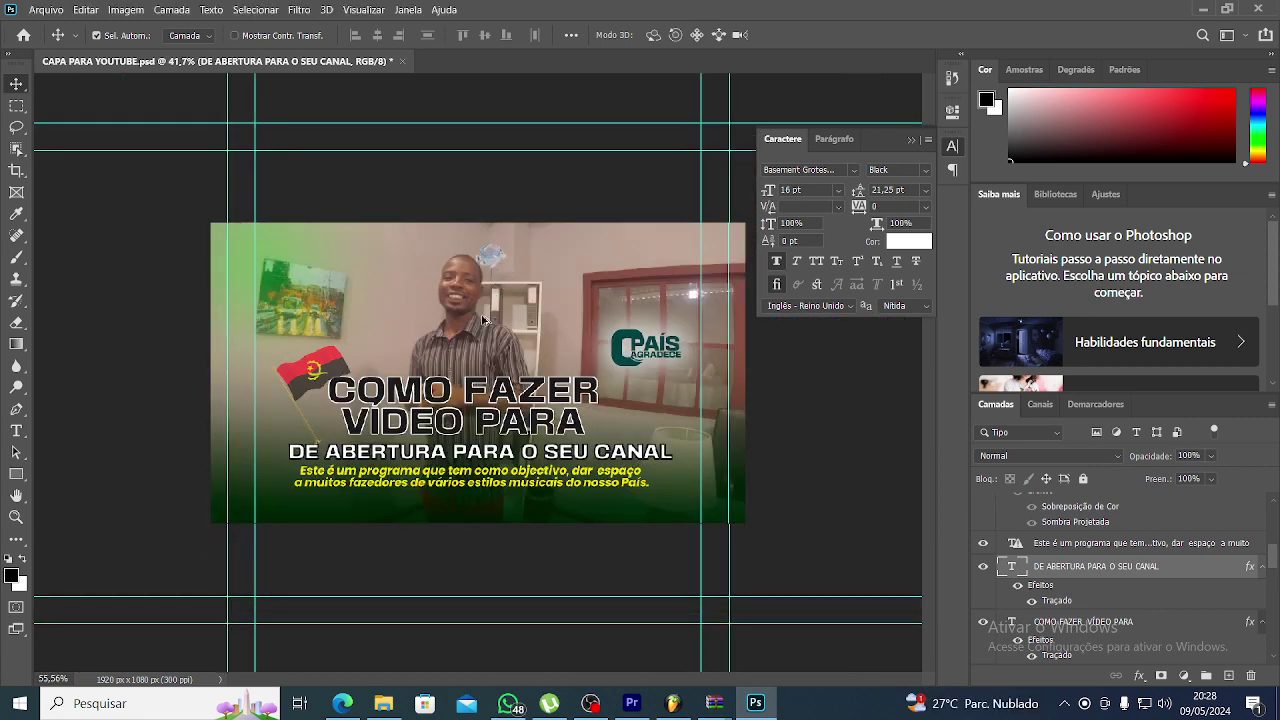
scroll(486, 320, "up", 1, "alt")
left_click(492, 286)
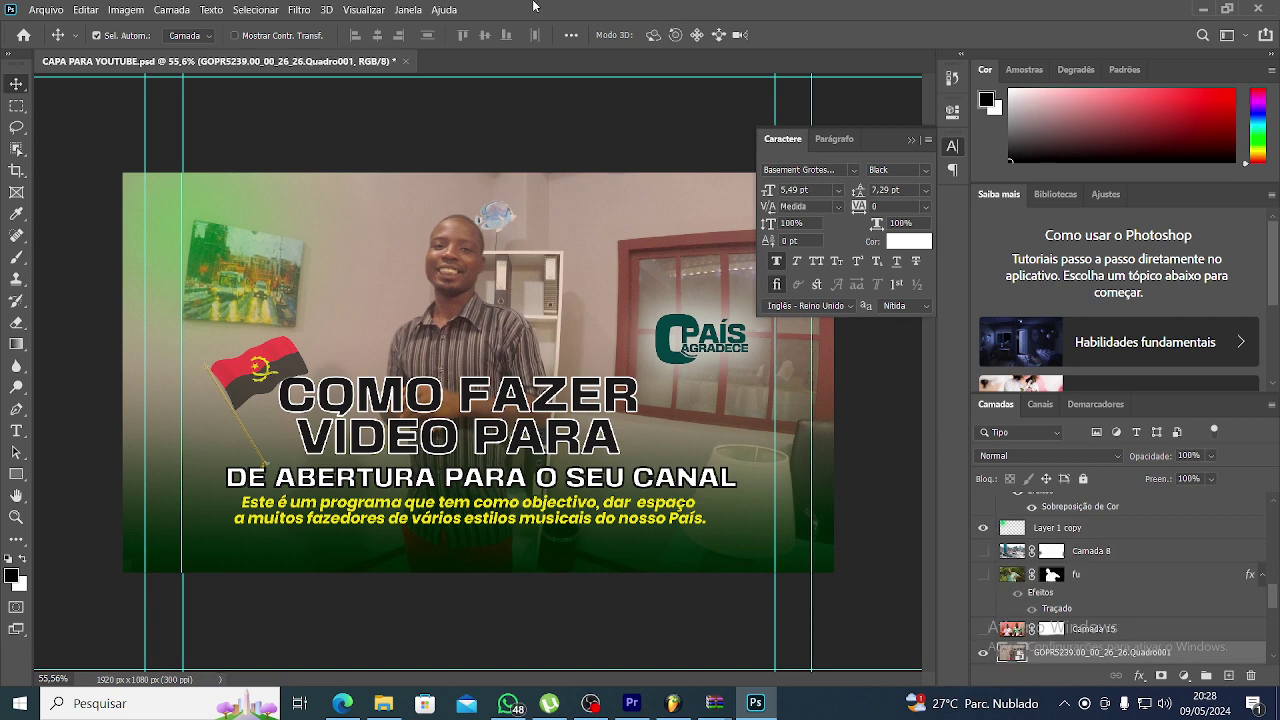
left_click(408, 12)
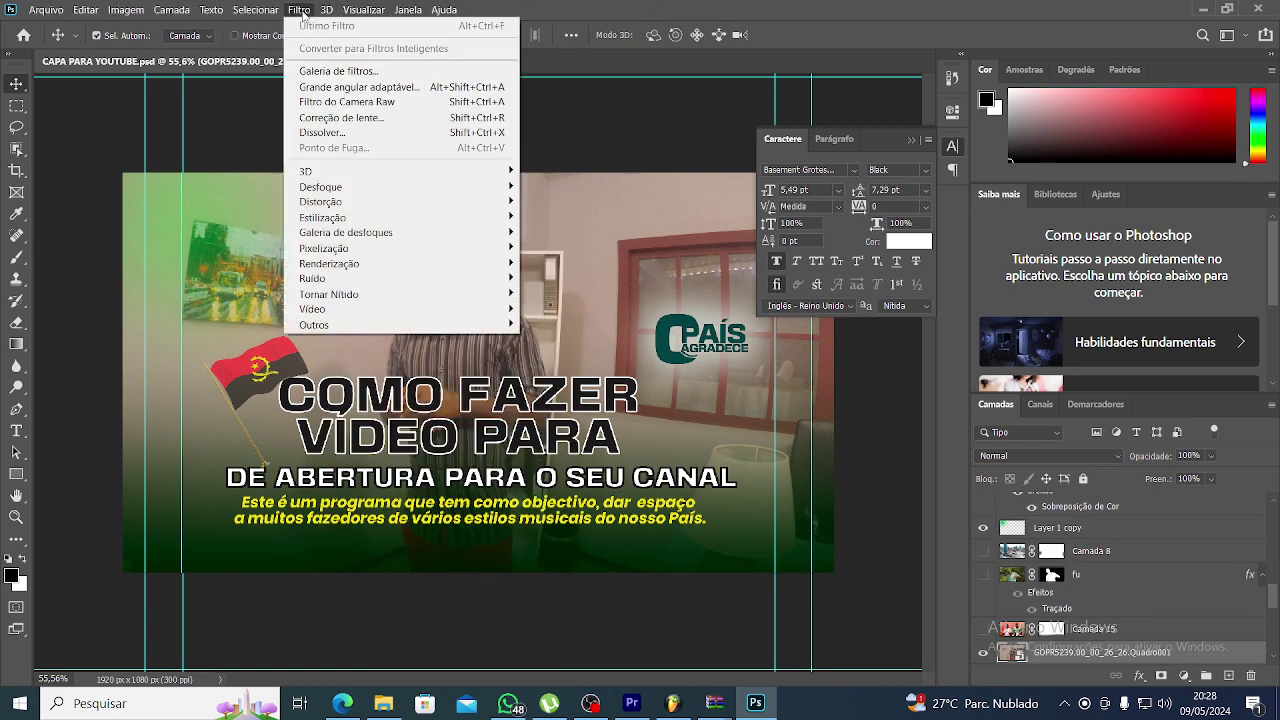
mouse_move(299, 10)
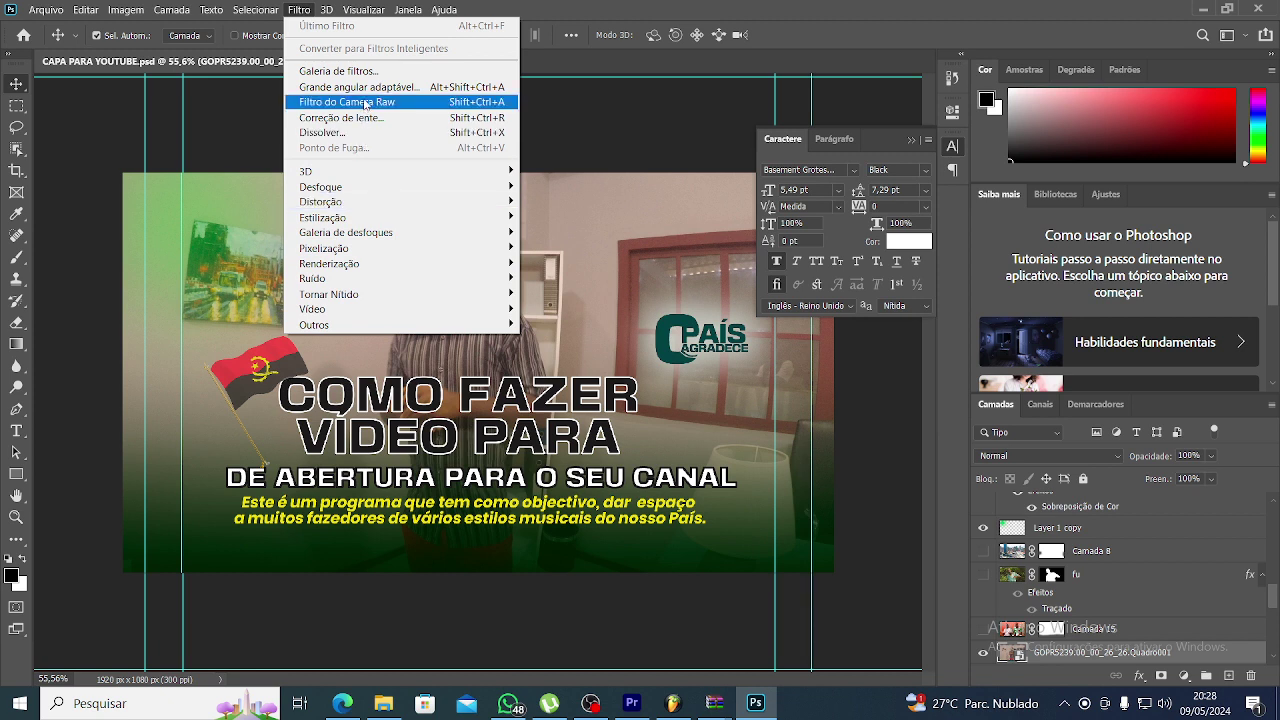
left_click(365, 102)
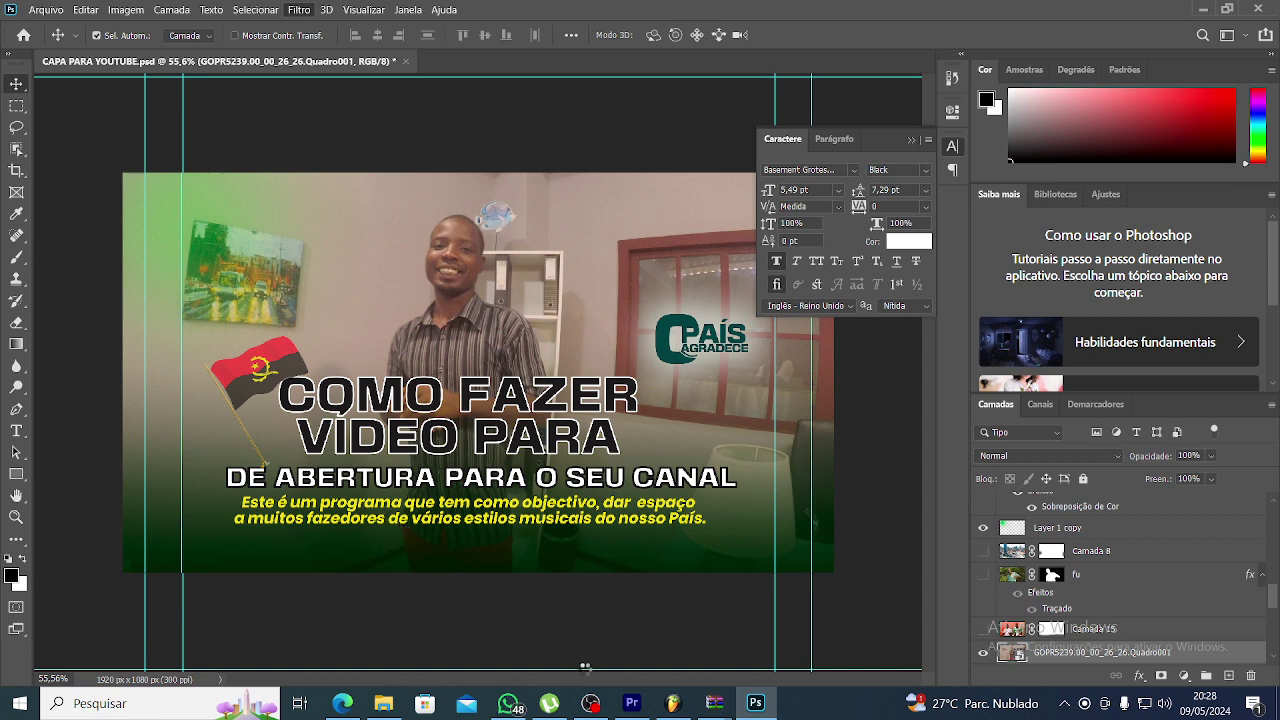
- Bring OBS Studio to the front from the Windows taskbar
left_click(593, 708)
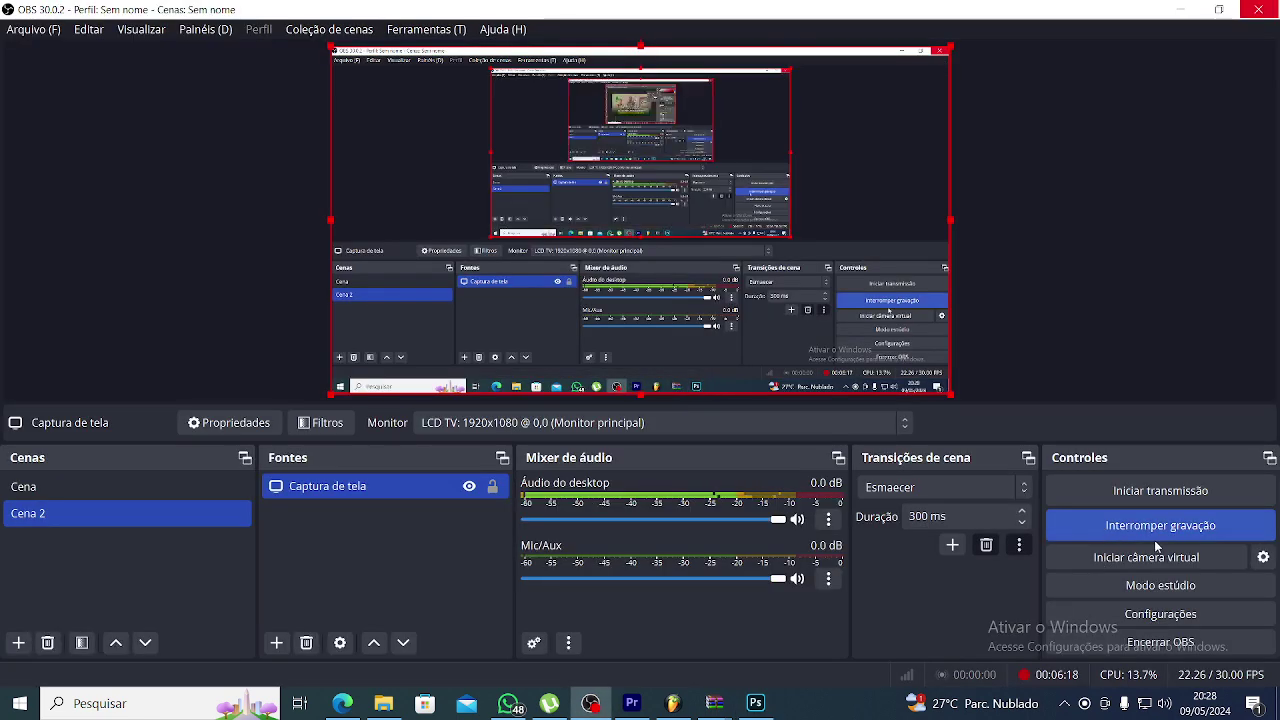